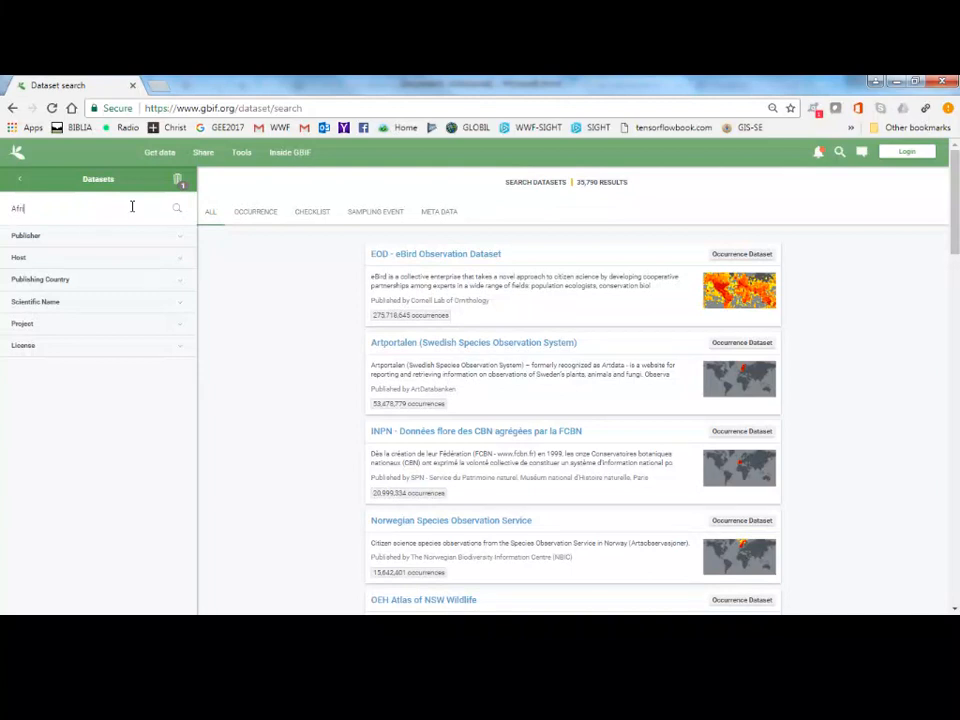
# Search the datasets for "Africa ro" and open the African Rodentia dataset.
pyautogui.write('ca')
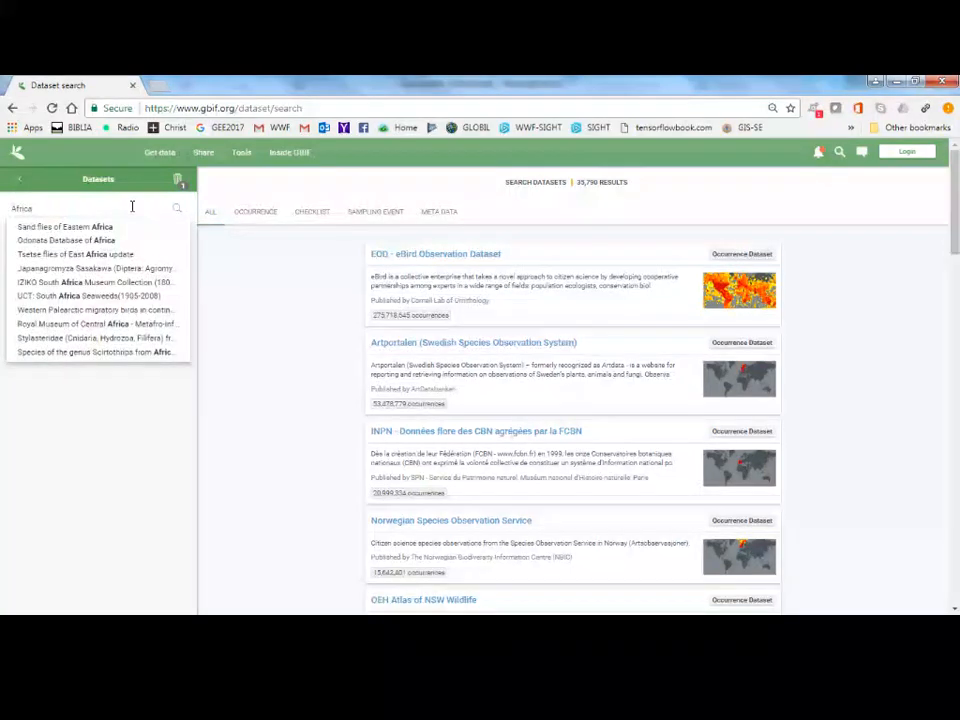
pyautogui.write(' ro')
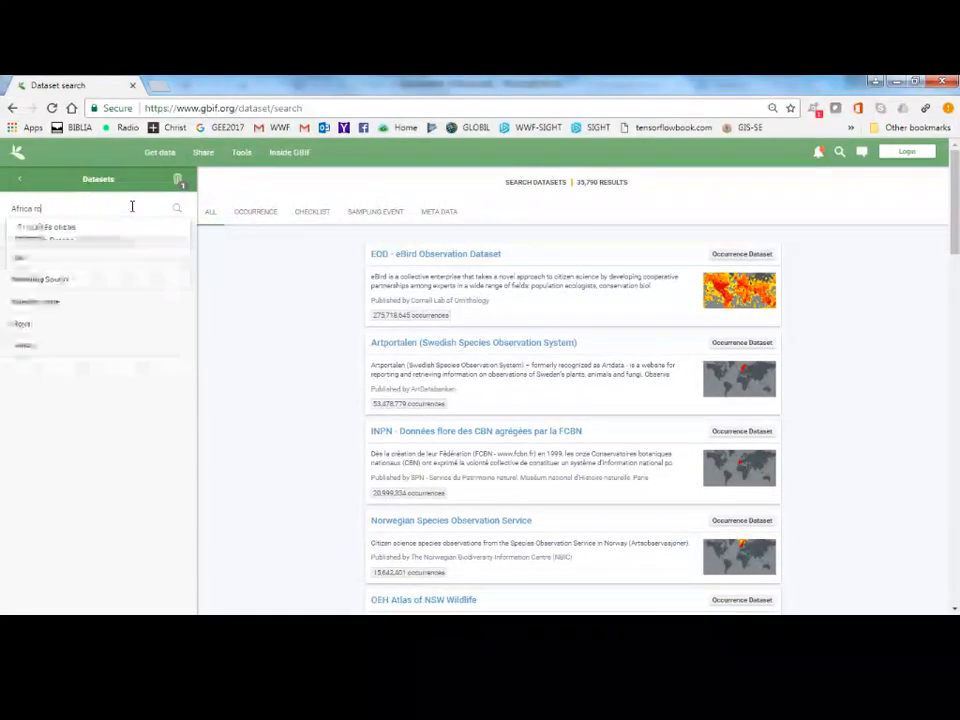
pyautogui.click(90, 230)
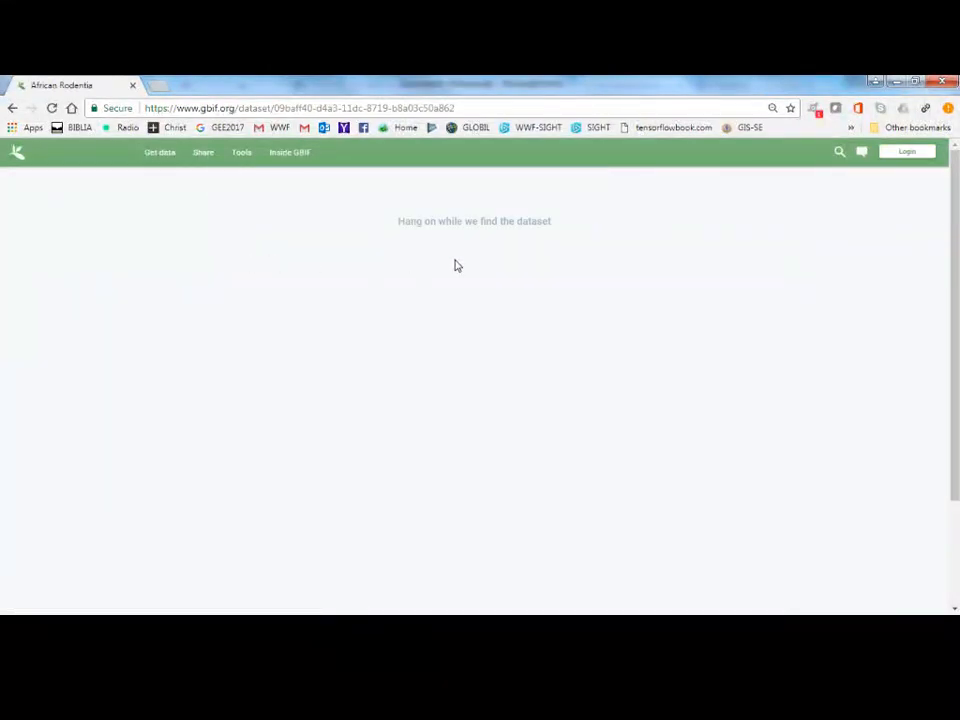
# Review the African Rodentia dataset's summary, georeferenced records map, description and contributors.
pyautogui.scroll(-1, 298, 345)
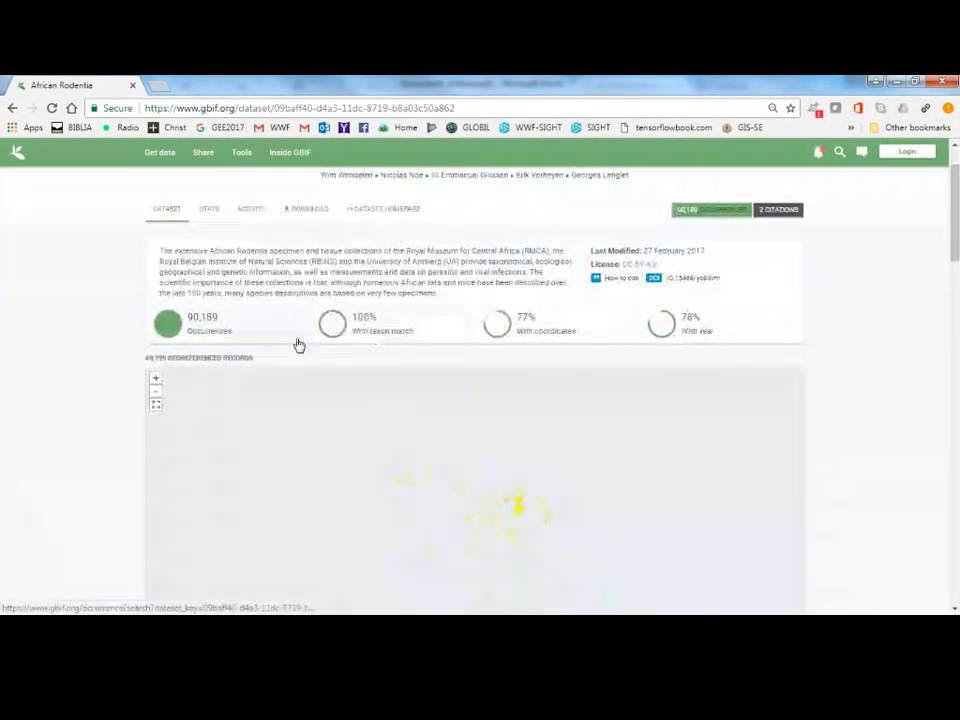
pyautogui.scroll(-2, 100, 320)
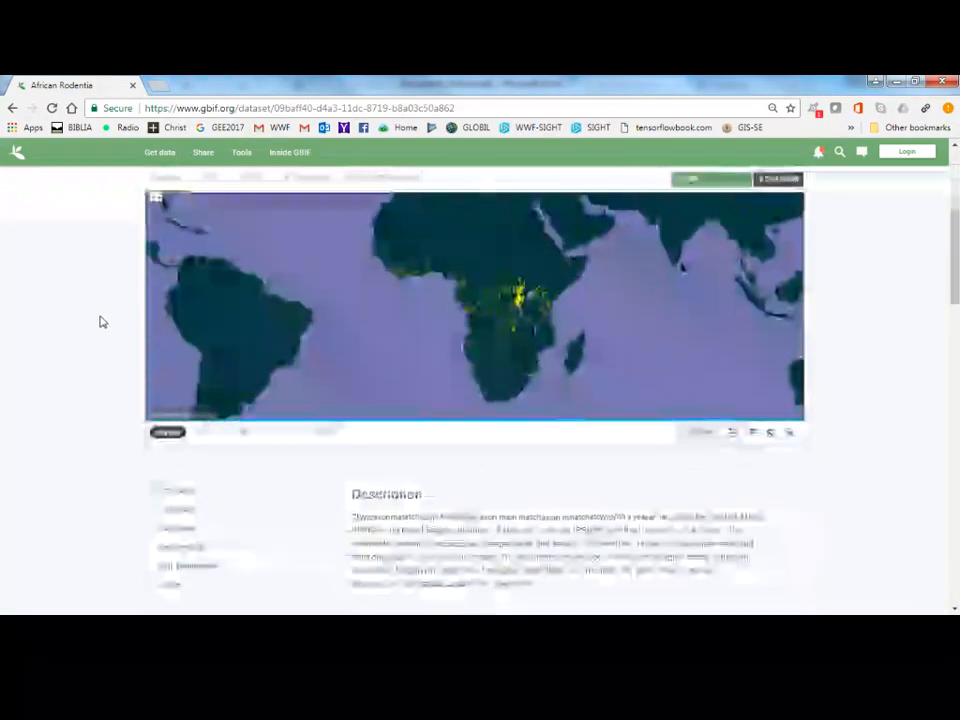
pyautogui.scroll(-10, 100, 325)
pyautogui.scroll(3, 103, 333)
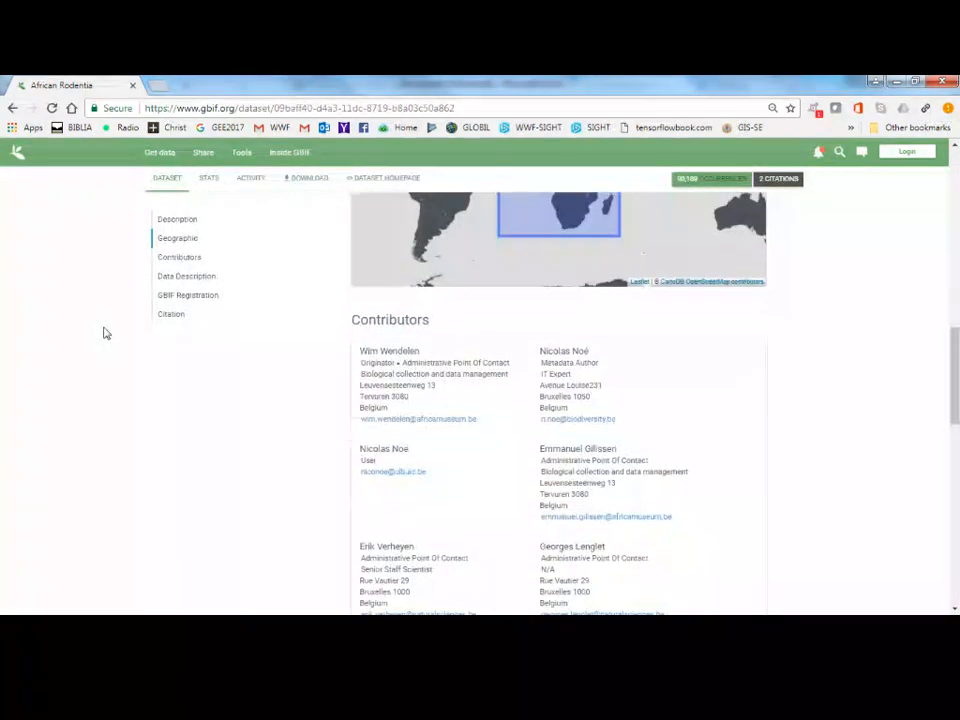
pyautogui.scroll(-4, 104, 332)
pyautogui.scroll(10, 105, 330)
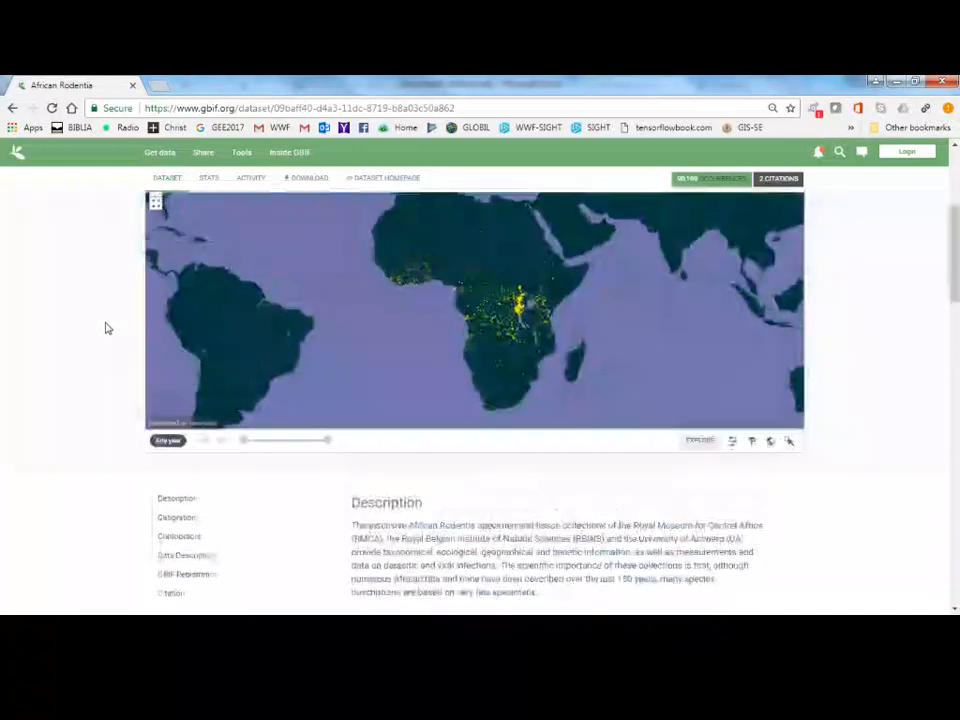
pyautogui.scroll(3, 107, 328)
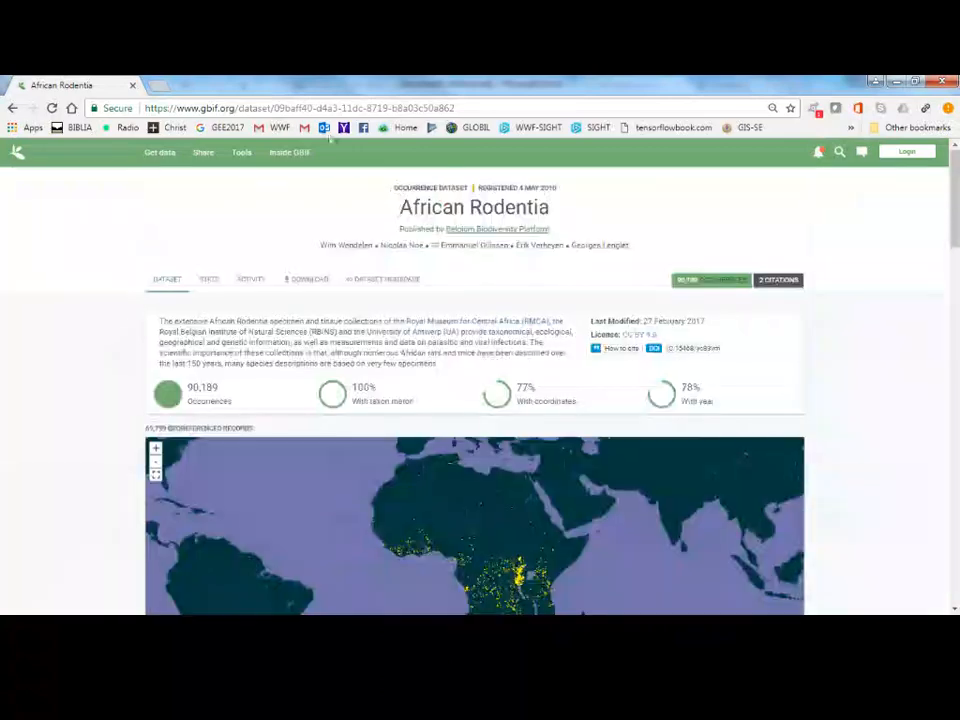
# Download the dataset's source archive in Darwin Core Archive format and remove the older entries from the downloads list.
pyautogui.click(306, 289)
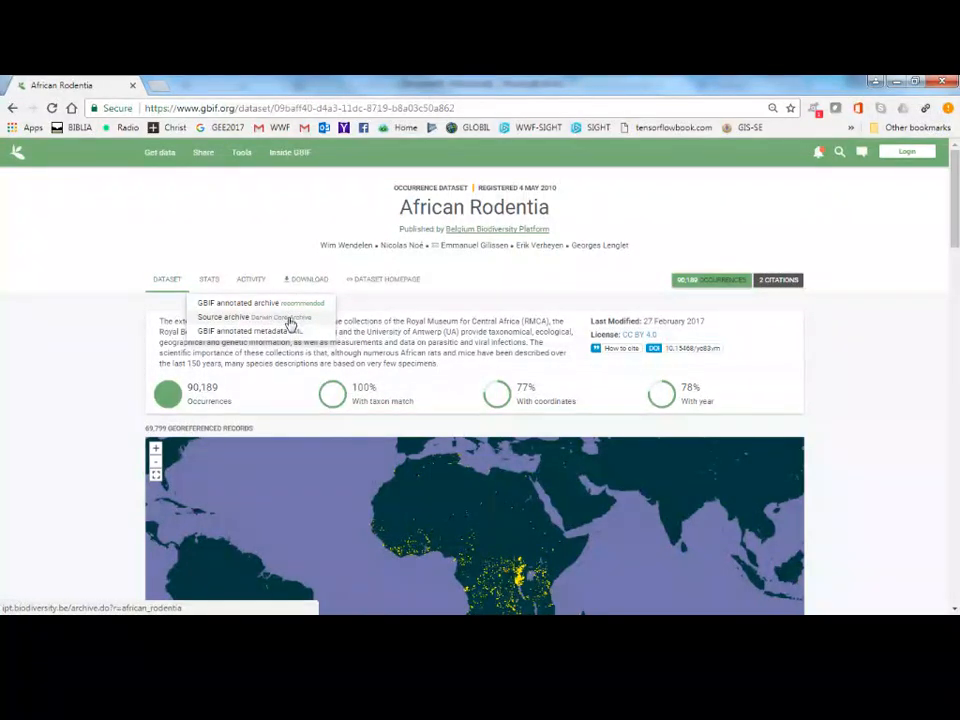
pyautogui.click(294, 326)
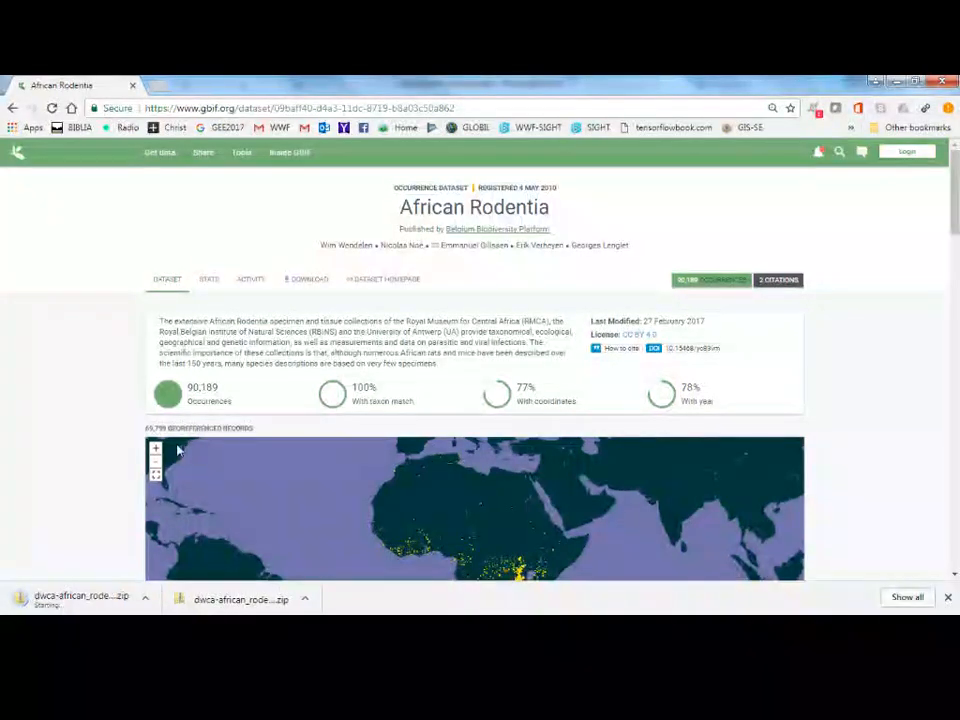
pyautogui.click(906, 597)
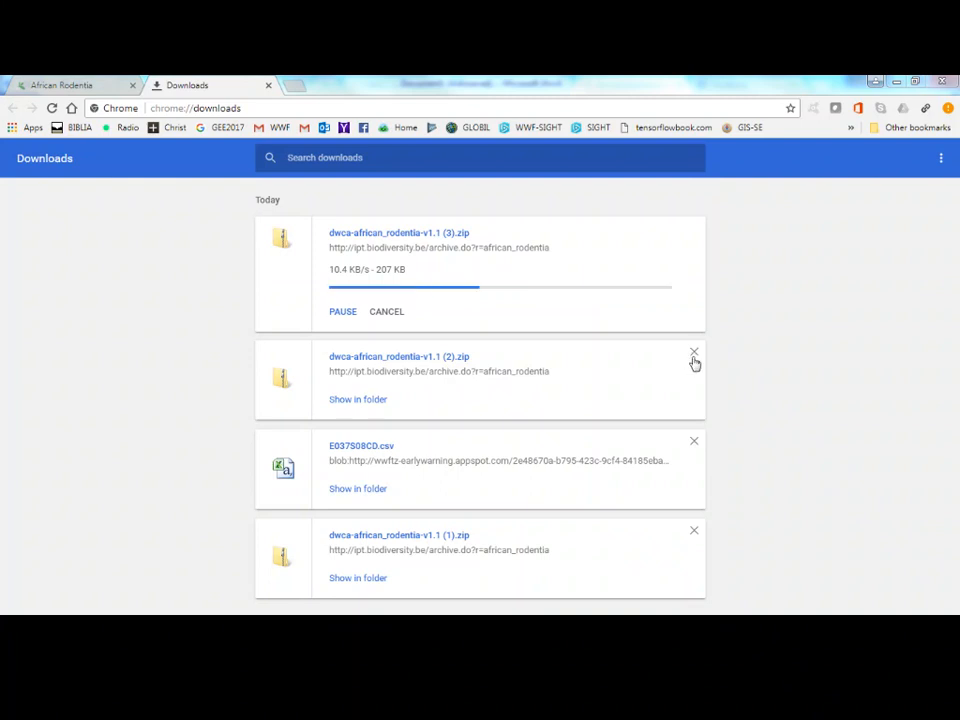
pyautogui.click(694, 356)
pyautogui.click(694, 356)
pyautogui.click(694, 356)
pyautogui.doubleClick(694, 356)
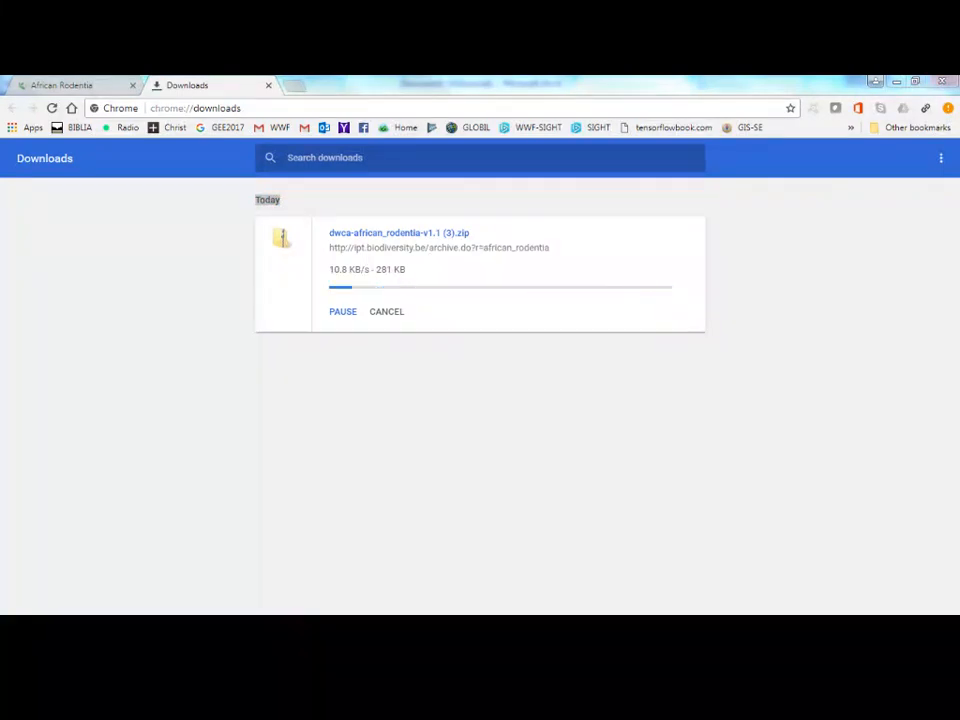
# In Windows Explorer's DWCA folder, extract dwca-african_rodentia-v1.1.zip with 7-Zip into a folder of the same name.
pyautogui.moveTo(0, 109); pyautogui.dragTo(349, 160)
pyautogui.doubleClick(340, 160)
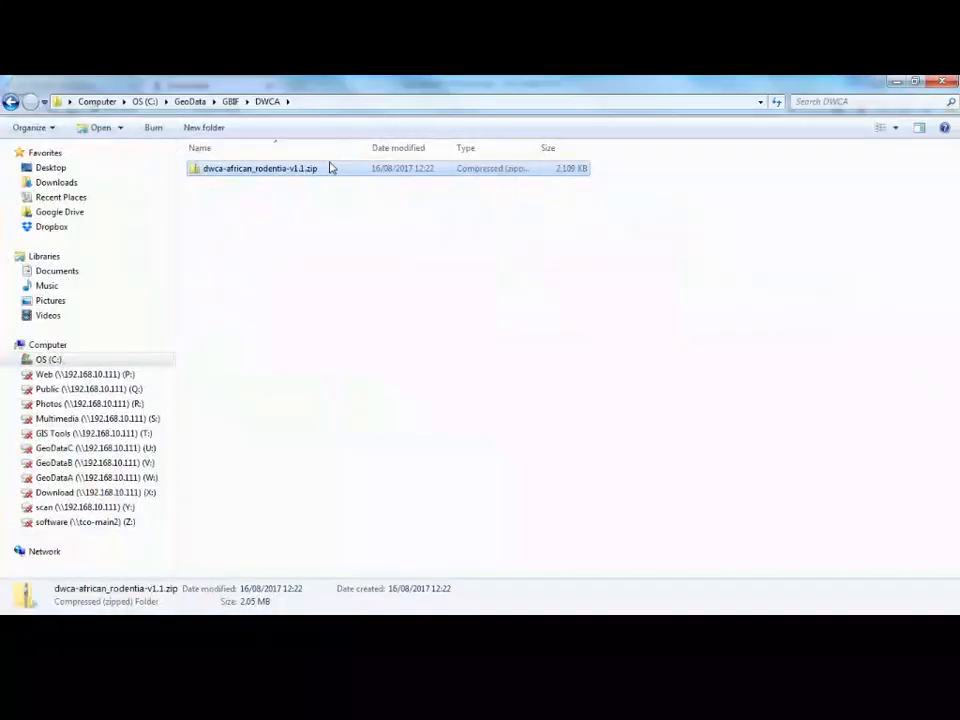
pyautogui.rightClick(246, 176)
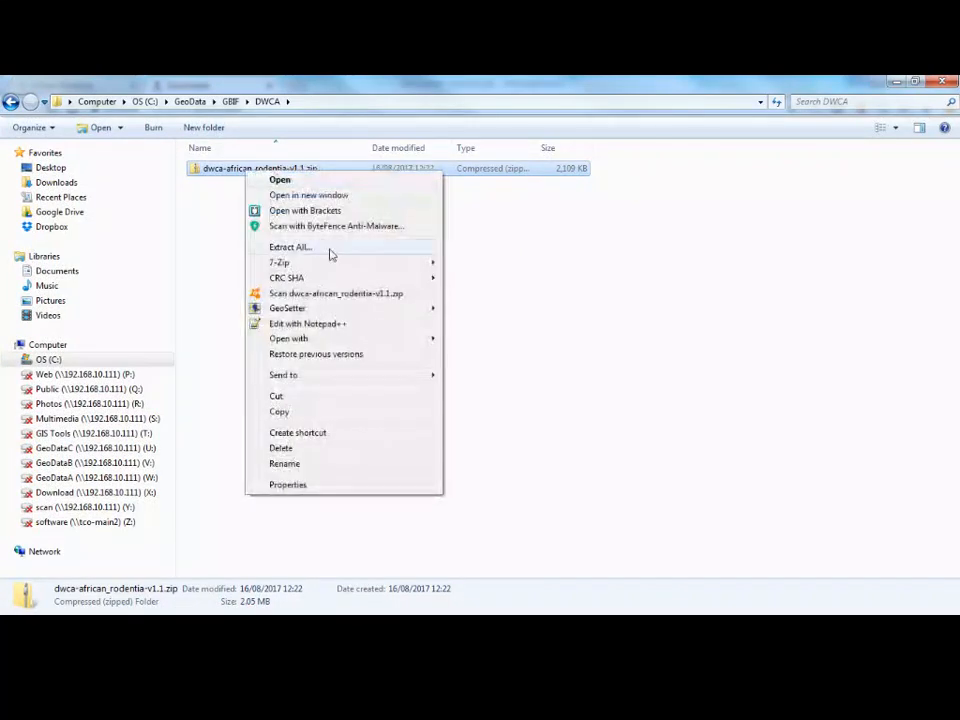
pyautogui.moveTo(410, 268)
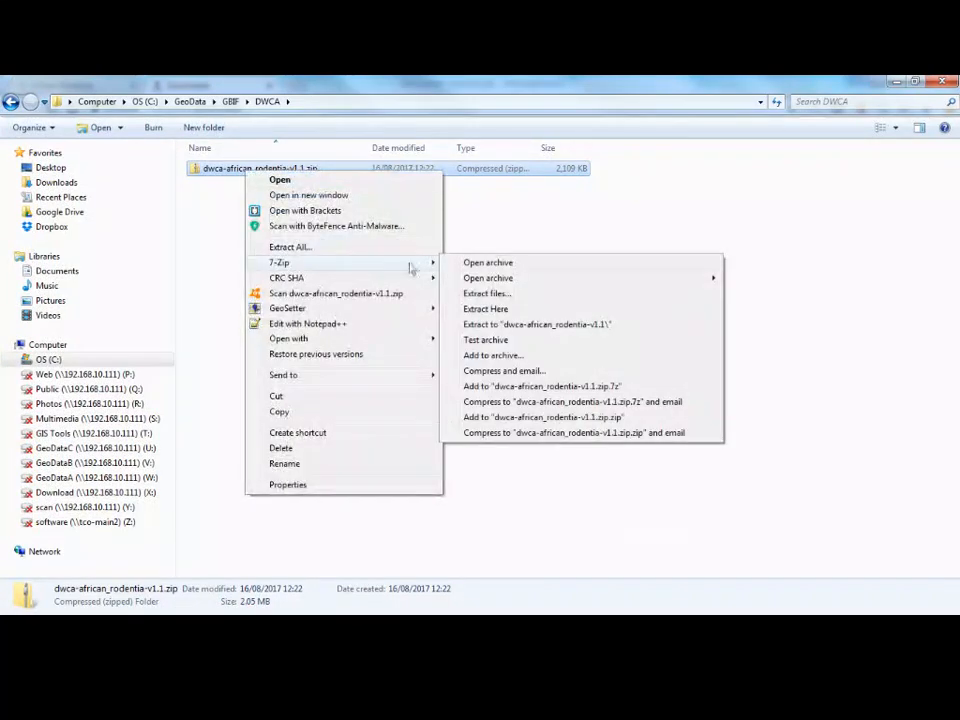
pyautogui.click(569, 325)
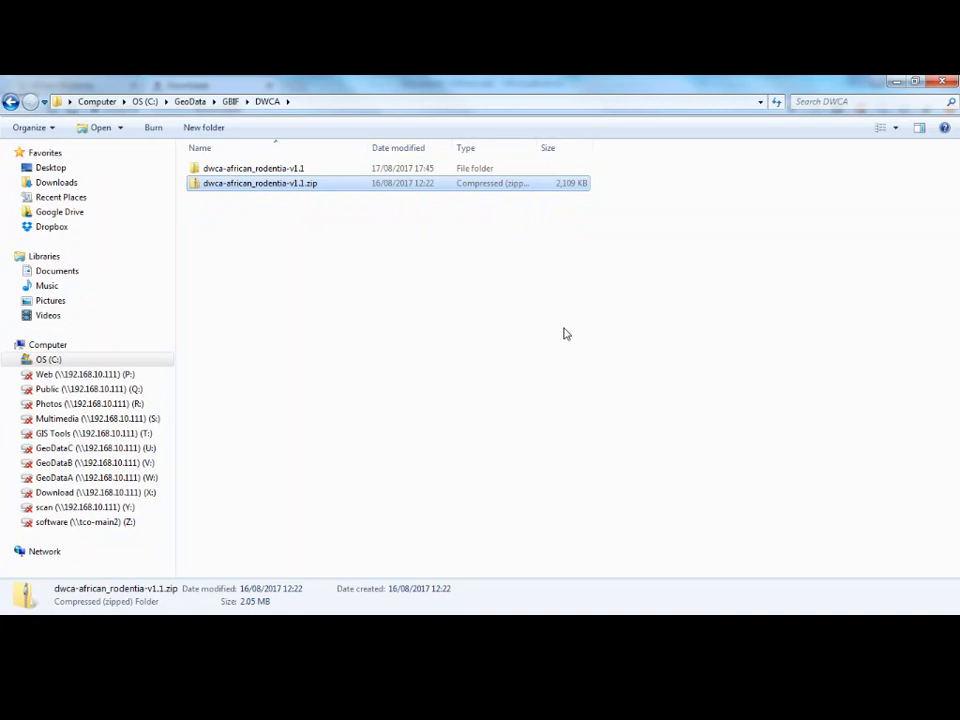
# Open occurrence.txt from the extracted dwca-african_rodentia-v1.1 folder in Notepad++ and look through its columns.
pyautogui.doubleClick(297, 172)
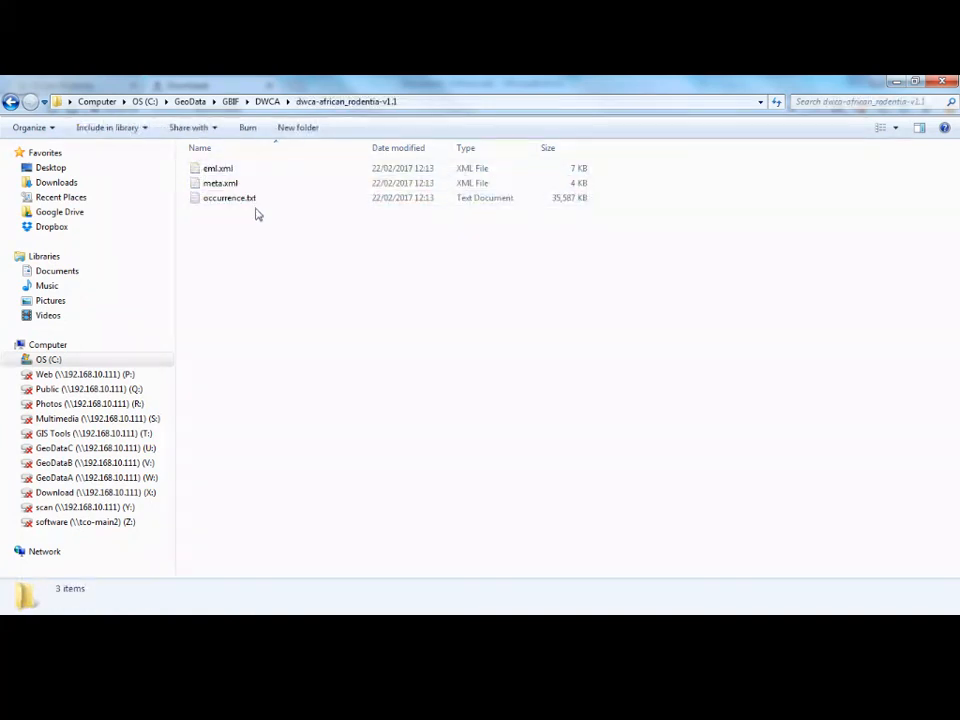
pyautogui.rightClick(231, 200)
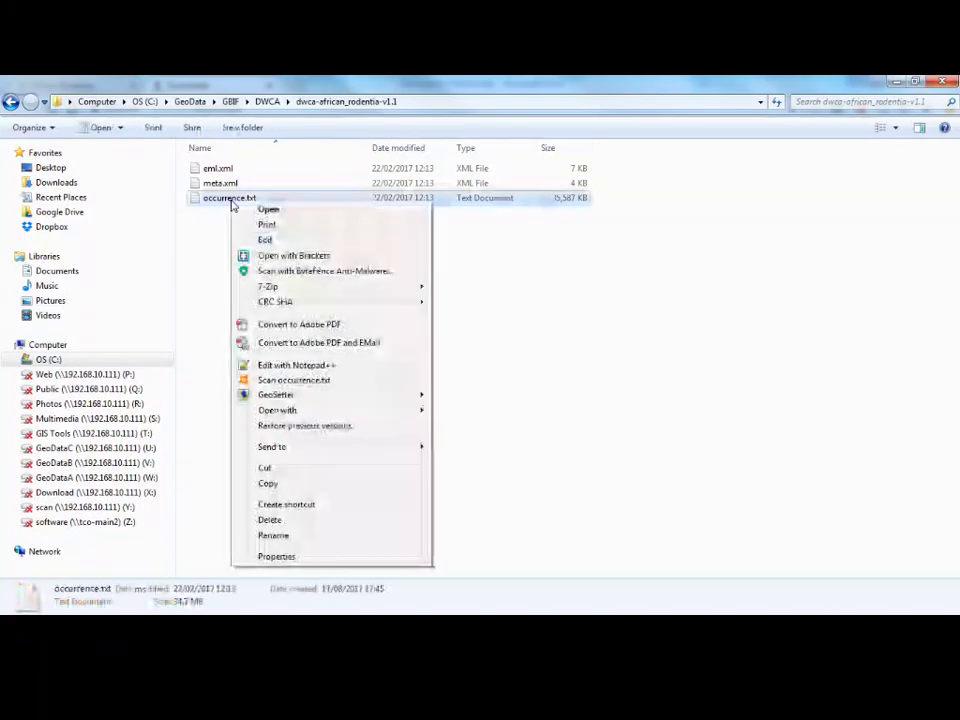
pyautogui.click(296, 365)
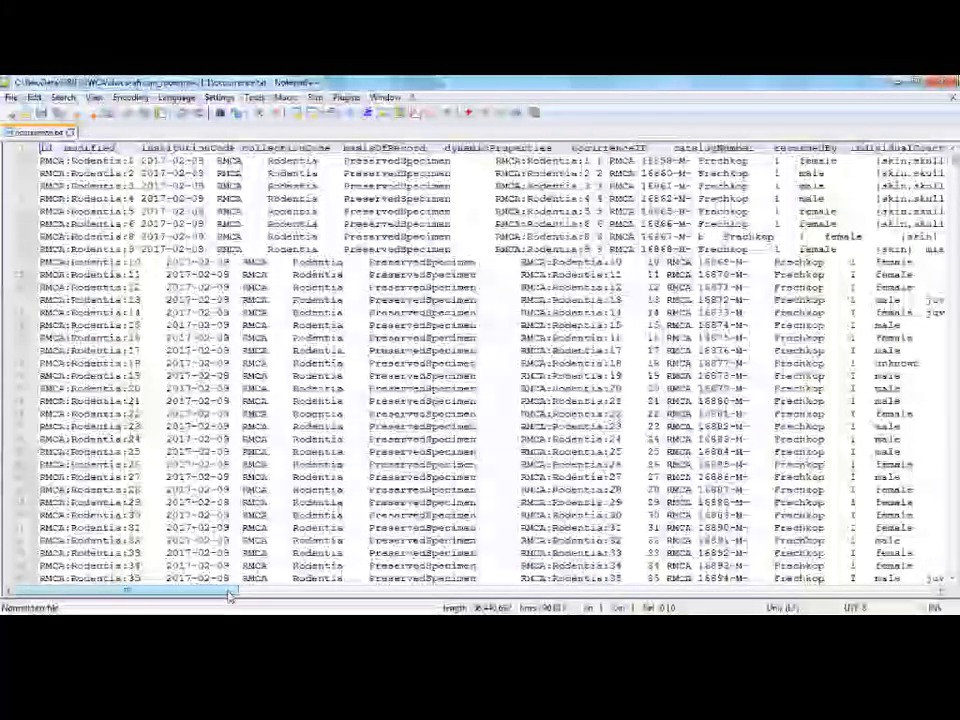
pyautogui.moveTo(229, 592); pyautogui.dragTo(606, 600)
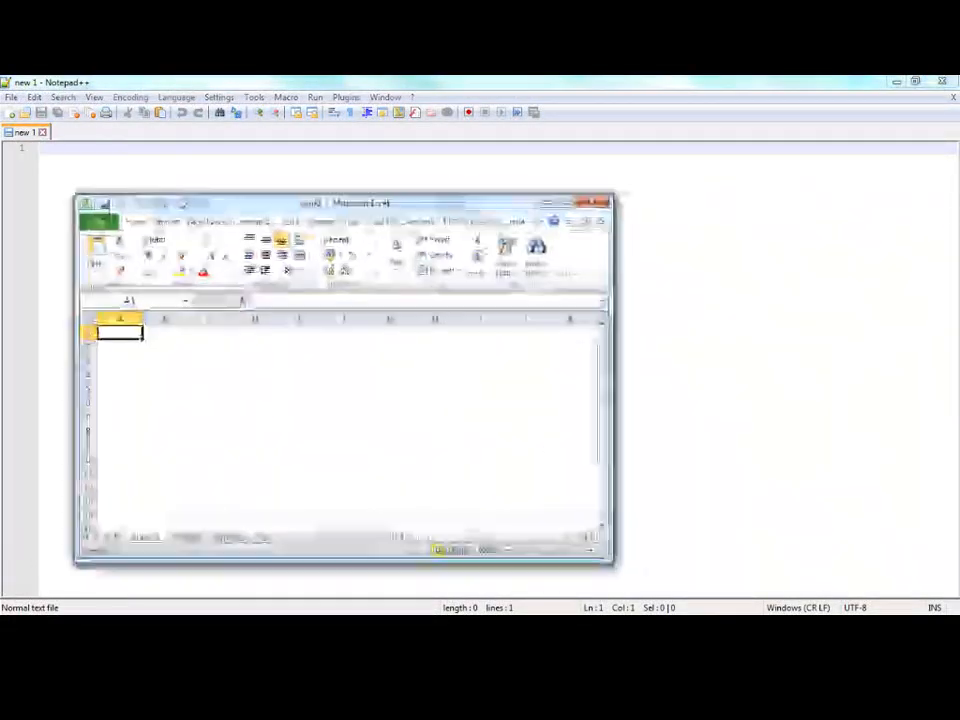
# Copy the path of the extracted dwca-african_rodentia-v1.1 folder, then switch to the blank Excel workbook and maximize it.
pyautogui.moveTo(187, 199); pyautogui.dragTo(307, 168)
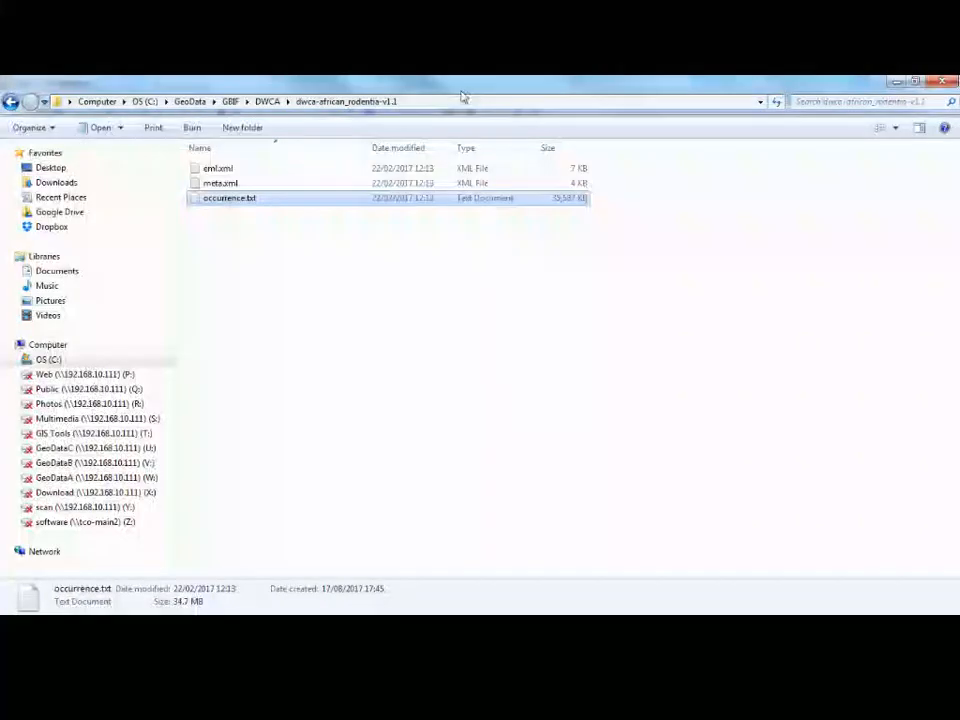
pyautogui.click(463, 96)
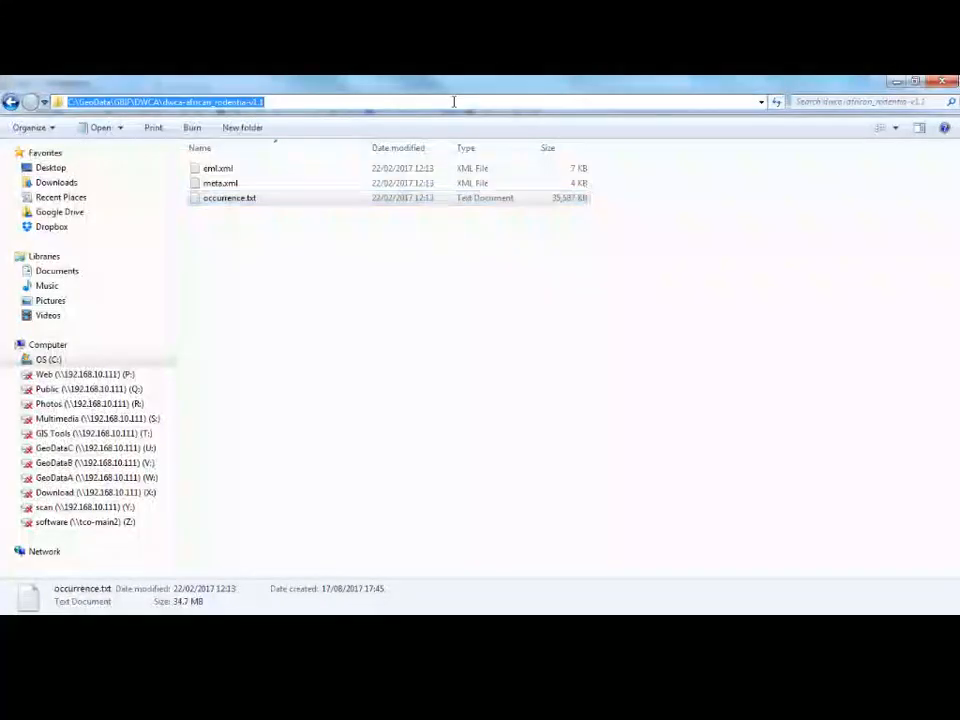
pyautogui.rightClick(455, 102)
pyautogui.click(486, 148)
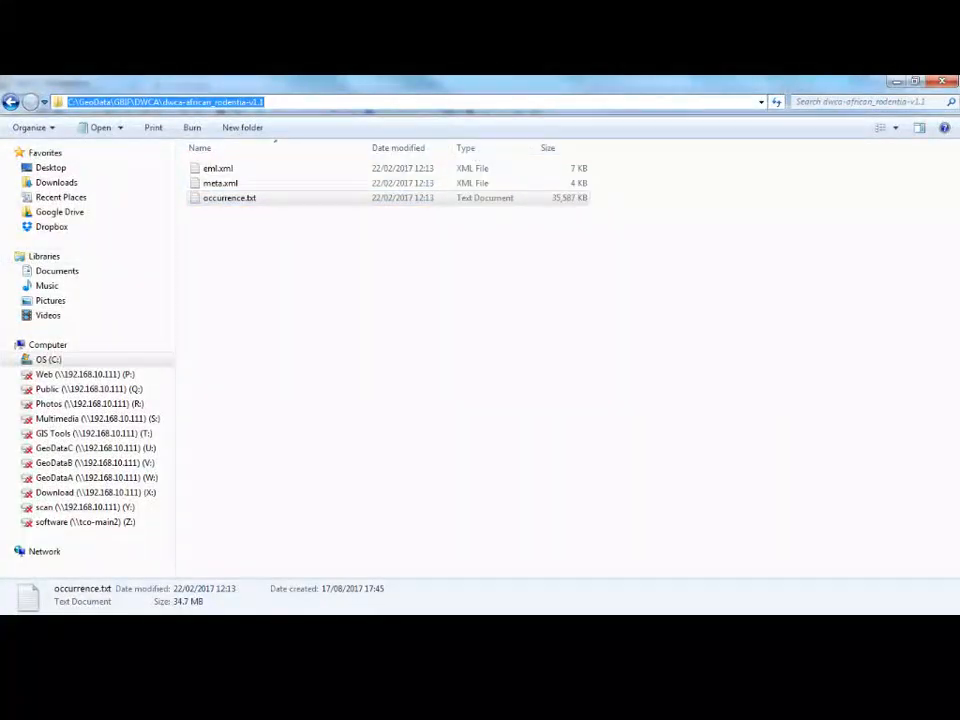
pyautogui.hotkey('alt', 'Tab')
pyautogui.click(690, 165)
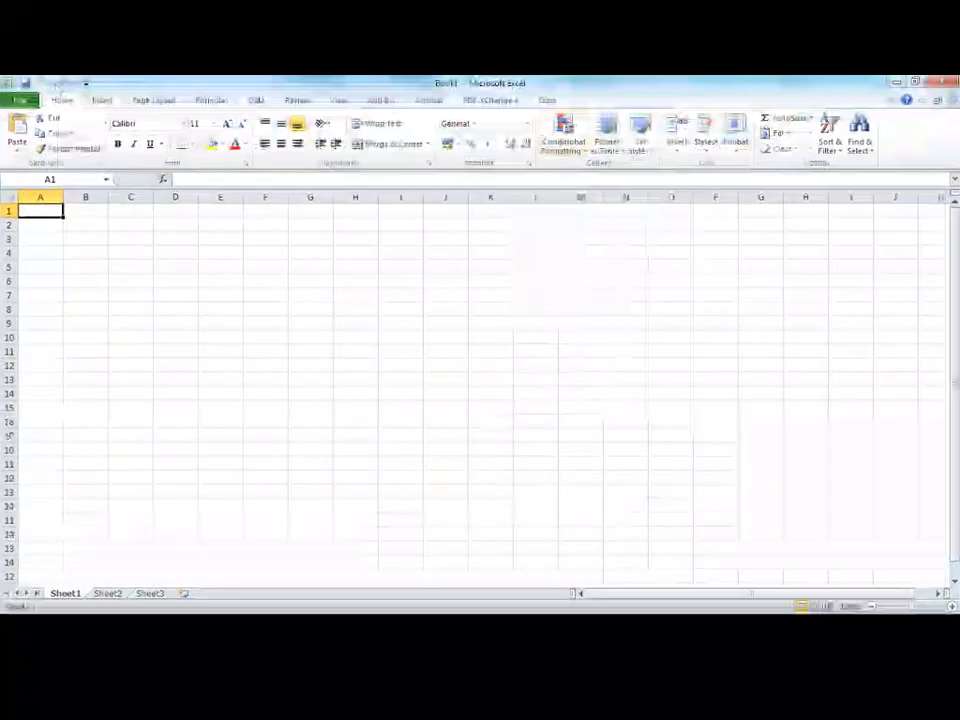
# Open occurrence.txt in Excel from the copied folder path, with the file type set to Text Files (*.prn;*.txt;*.csv).
pyautogui.click(20, 100)
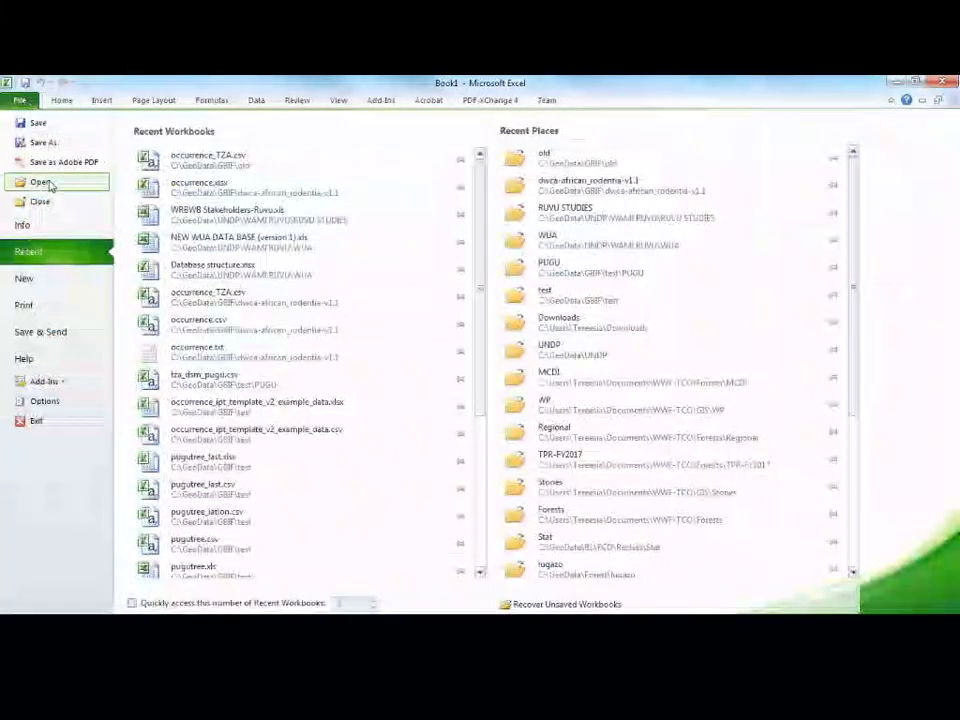
pyautogui.press('Escape')
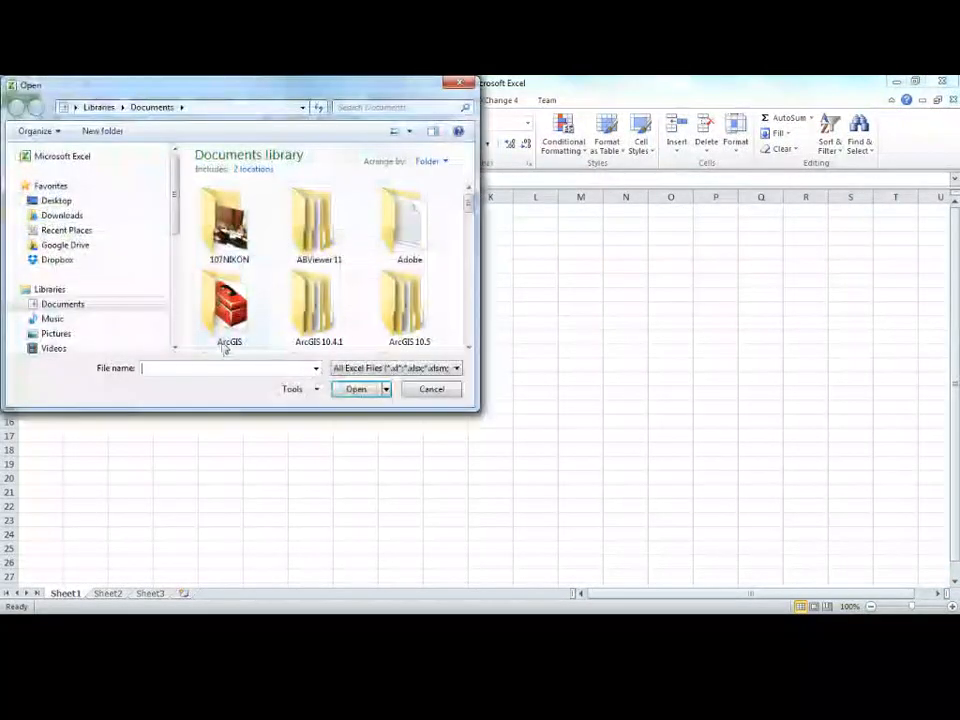
pyautogui.hotkey('ctrl', 'v')
pyautogui.click(358, 392)
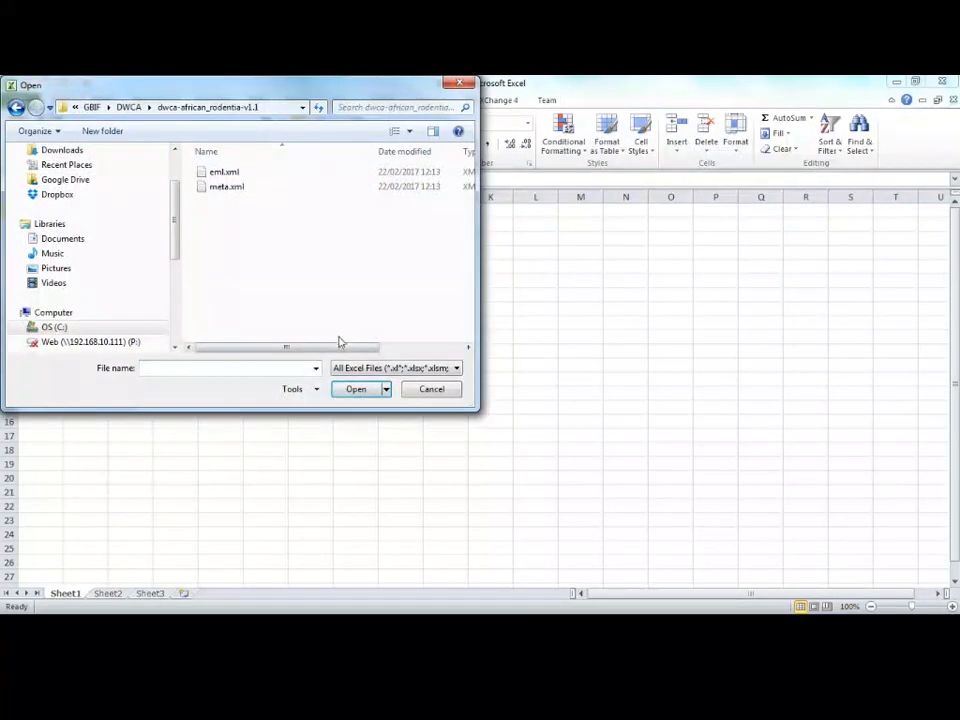
pyautogui.click(395, 368)
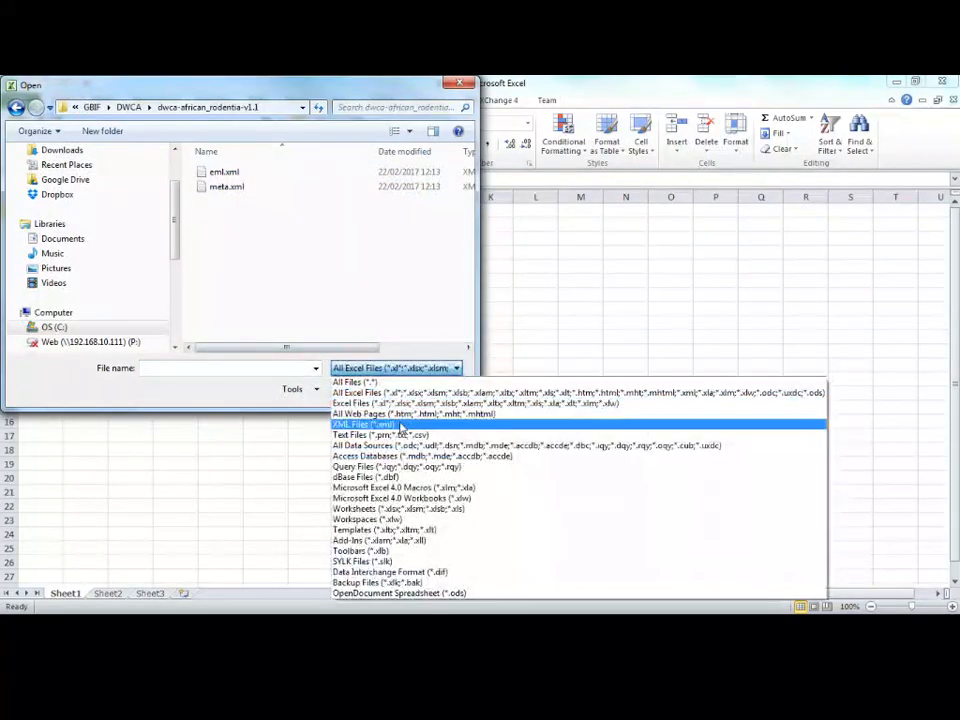
pyautogui.click(395, 435)
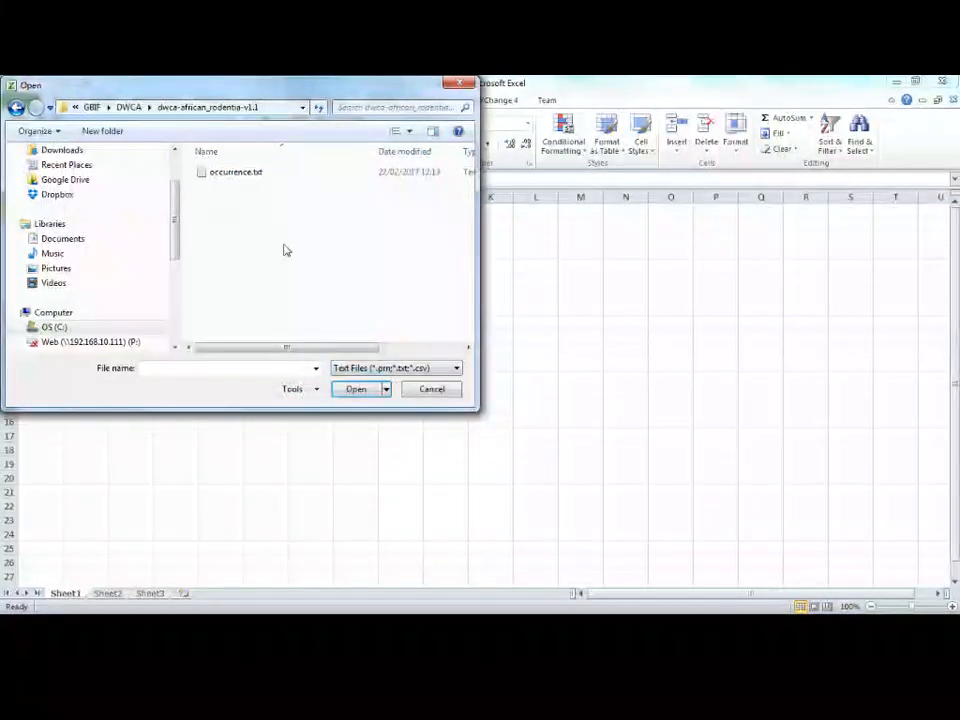
pyautogui.click(243, 176)
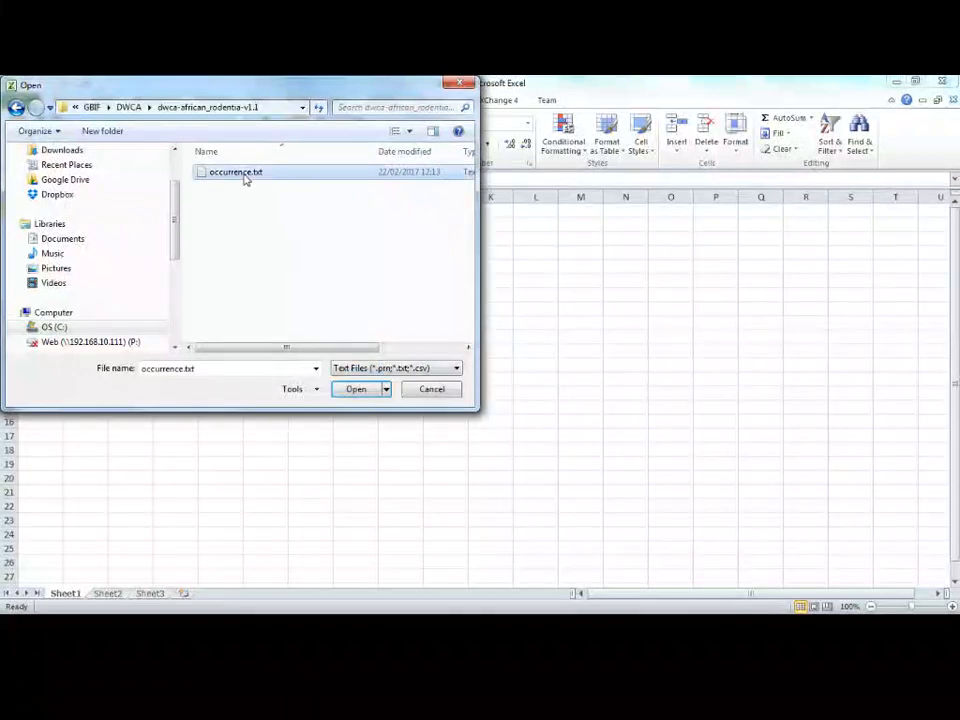
pyautogui.click(352, 390)
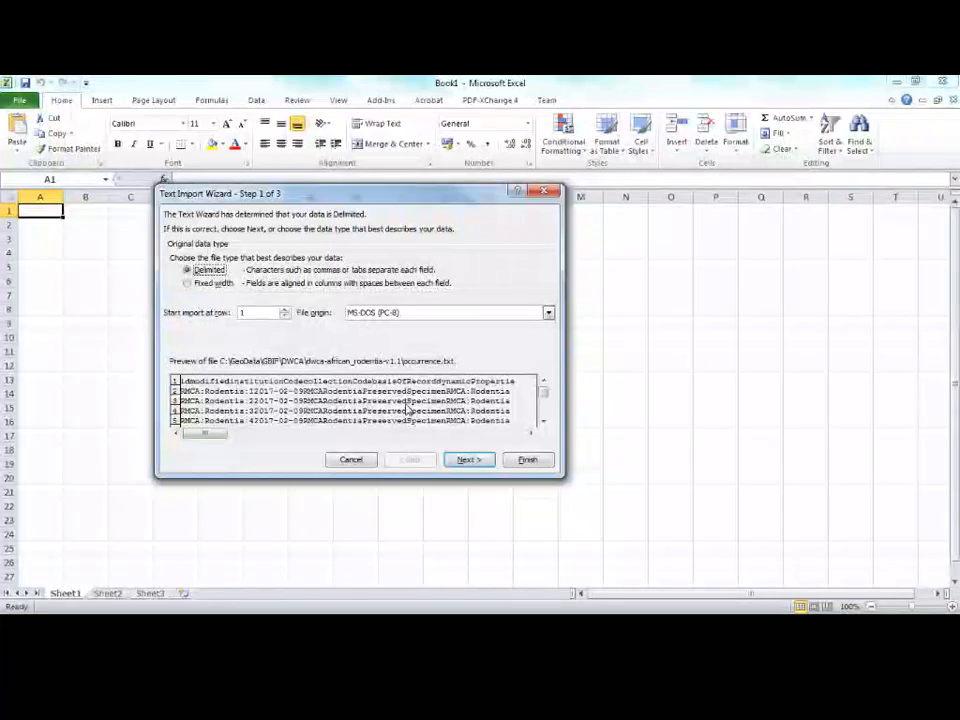
# Import the file as tab-delimited text with the General column format and look through the imported columns.
pyautogui.click(469, 460)
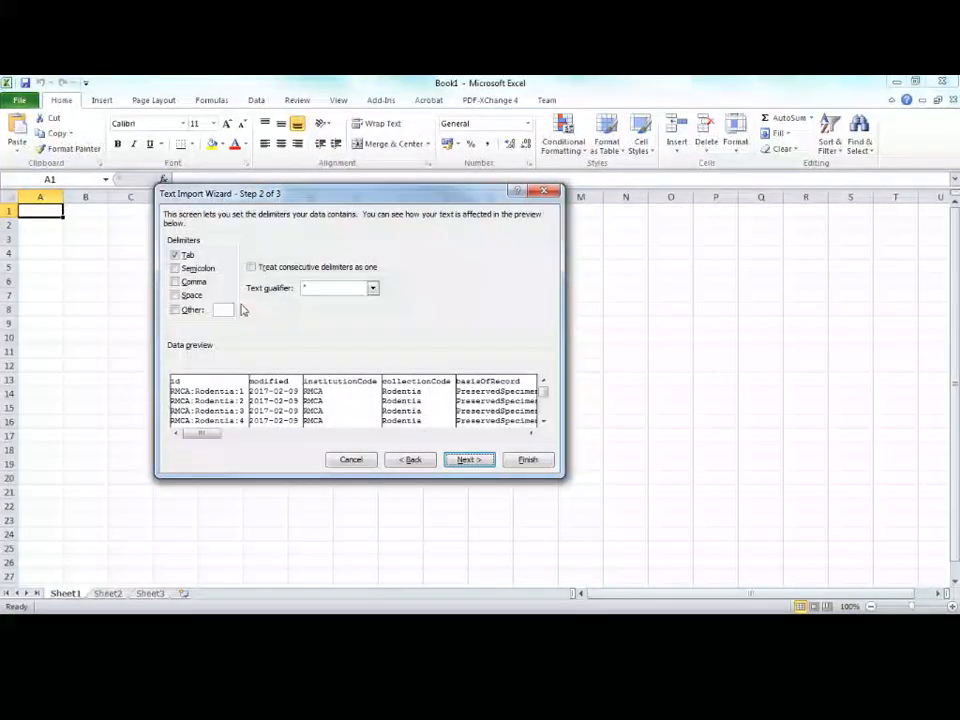
pyautogui.click(476, 463)
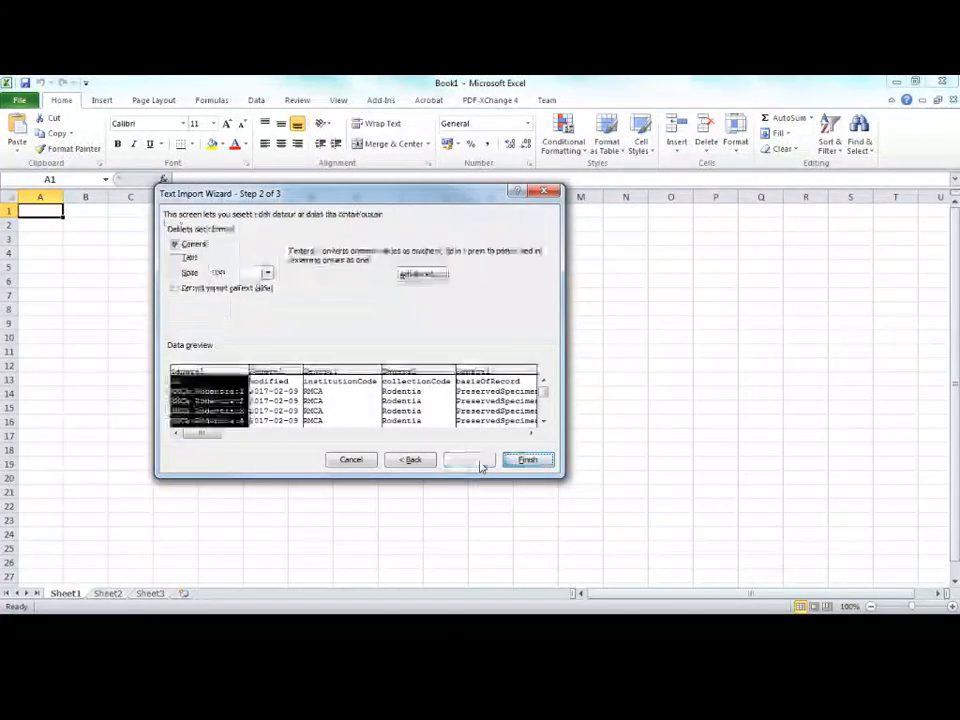
pyautogui.click(532, 461)
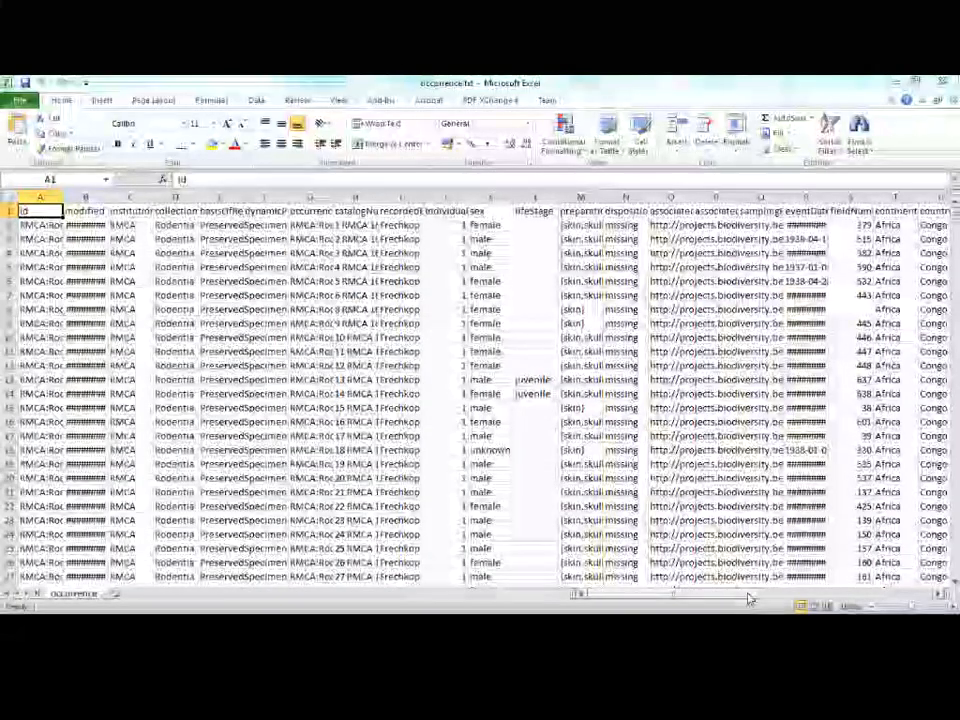
pyautogui.hscroll(5, 538, 462)
pyautogui.moveTo(883, 603); pyautogui.dragTo(850, 602)
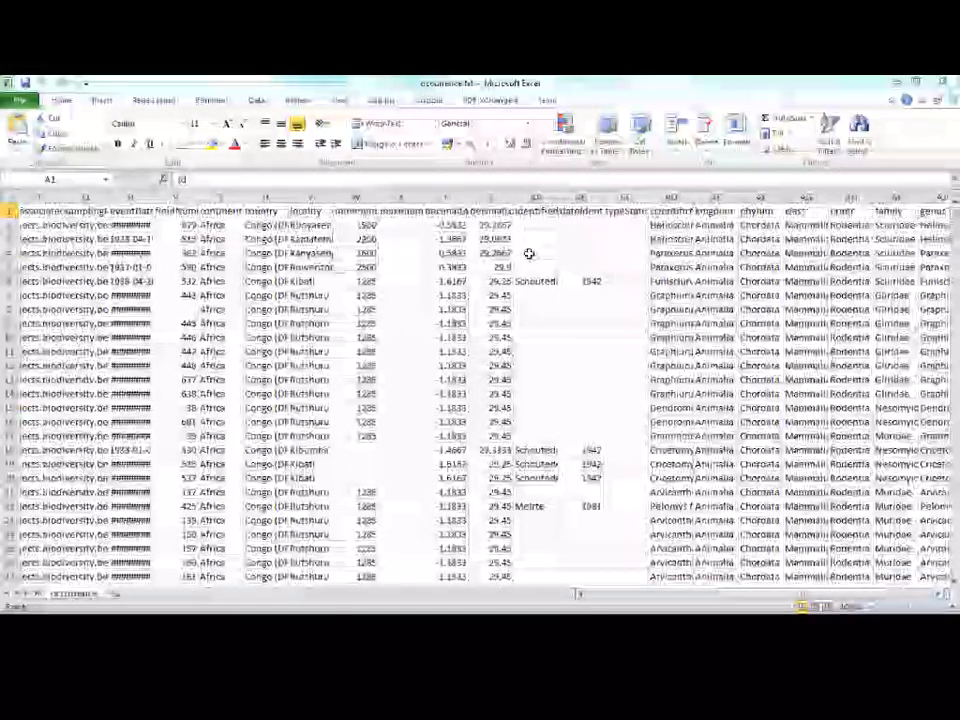
# Insert two blank columns between the id and modified columns.
pyautogui.moveTo(746, 594); pyautogui.dragTo(606, 595)
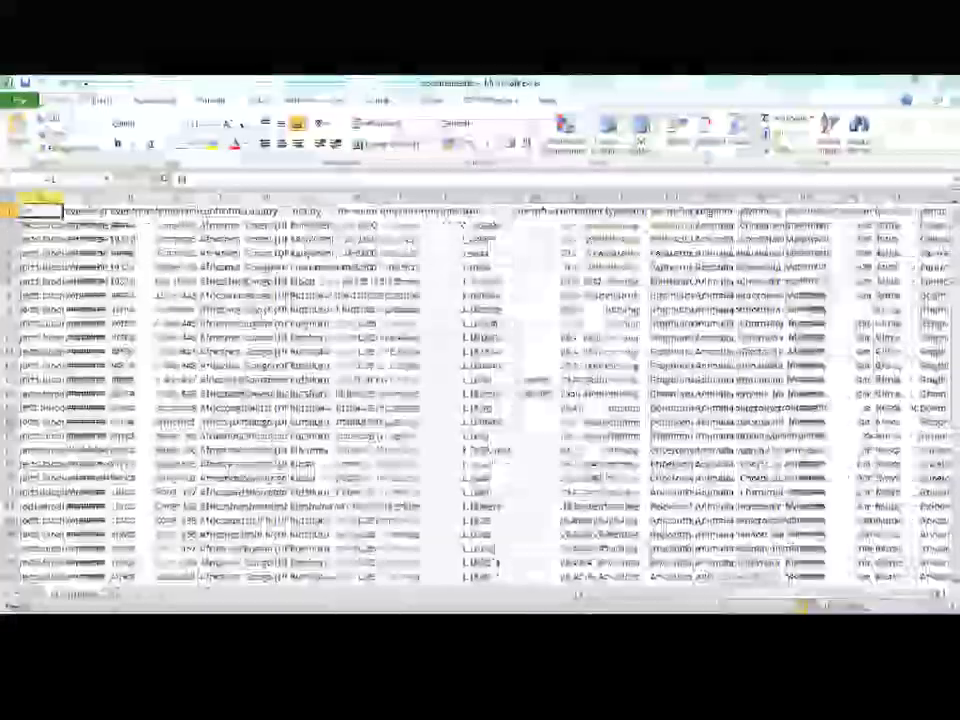
pyautogui.moveTo(95, 198); pyautogui.dragTo(175, 262)
pyautogui.rightClick(132, 224)
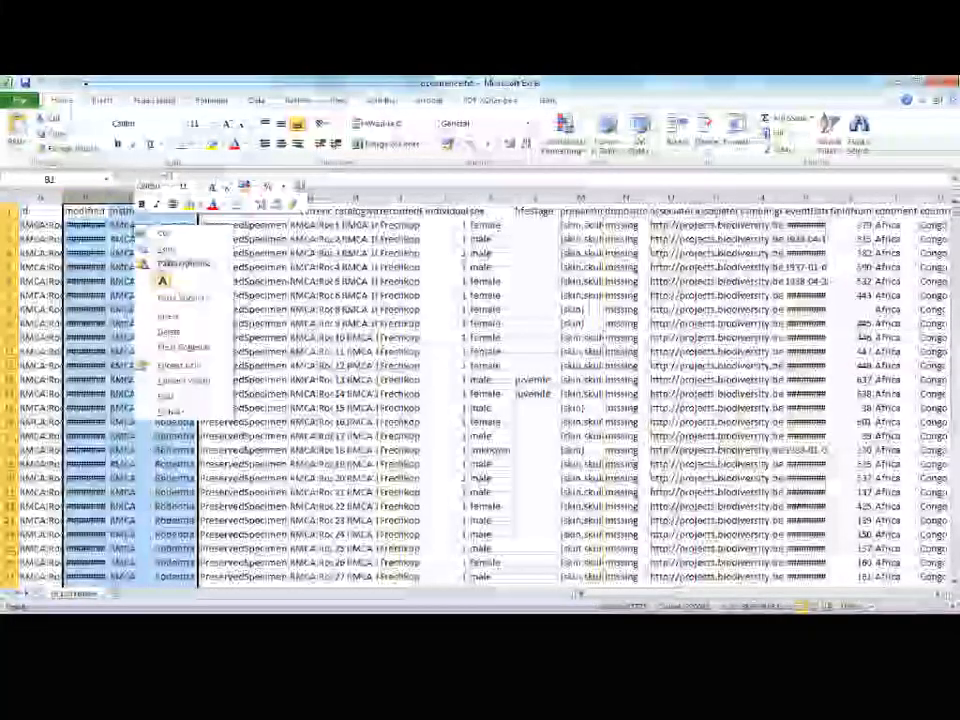
pyautogui.moveTo(90, 198); pyautogui.dragTo(126, 199)
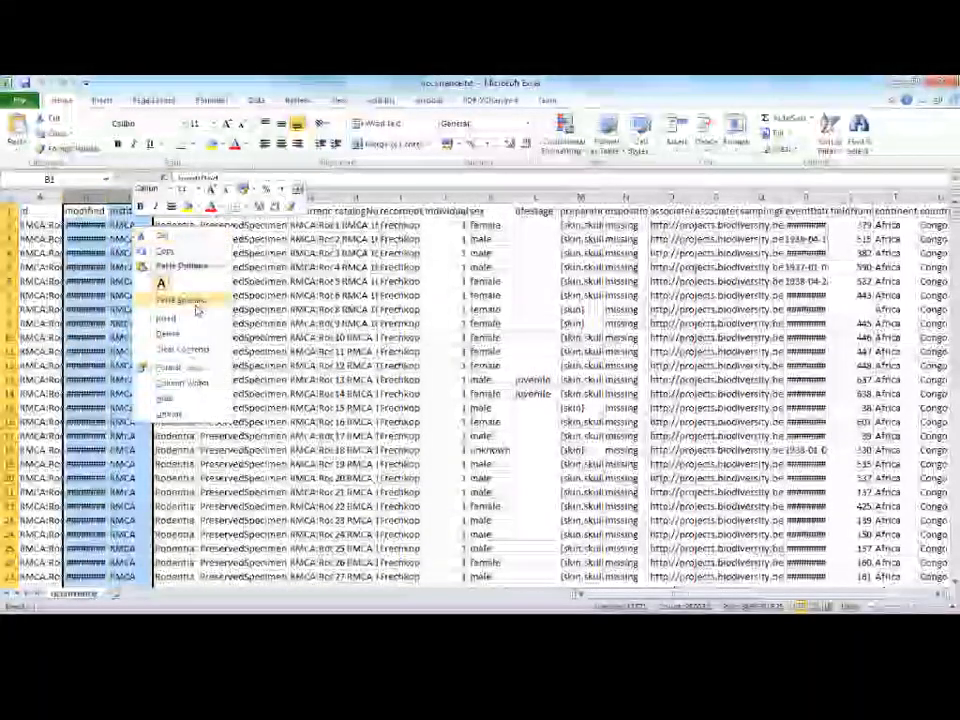
pyautogui.click(193, 317)
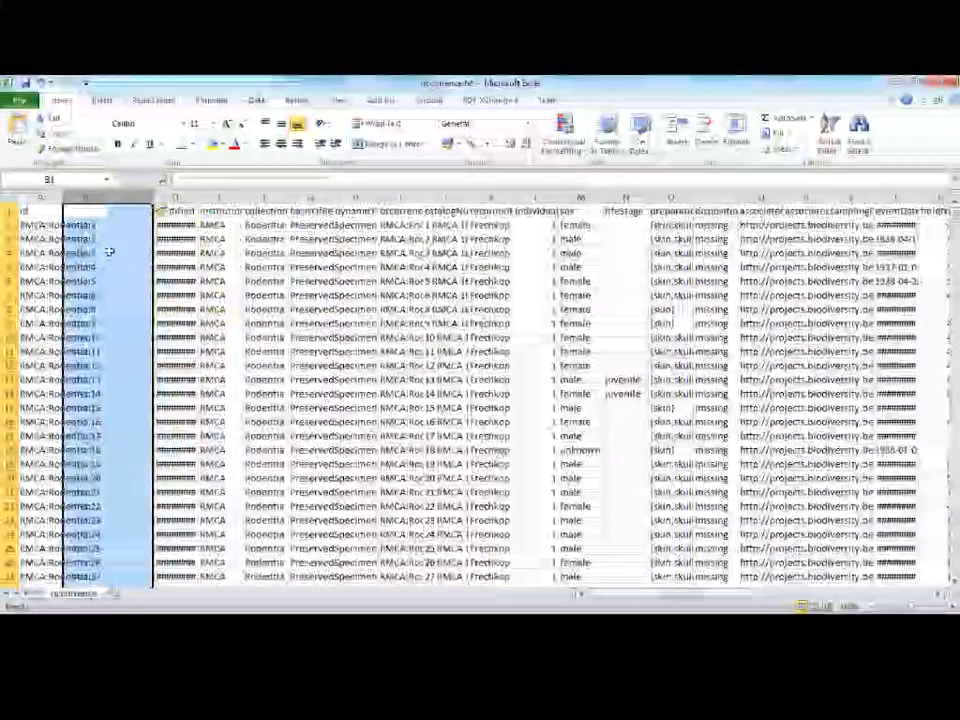
# Fit the id column to its contents and widen the two blank columns beside it.
pyautogui.click(69, 194)
pyautogui.doubleClick(64, 196)
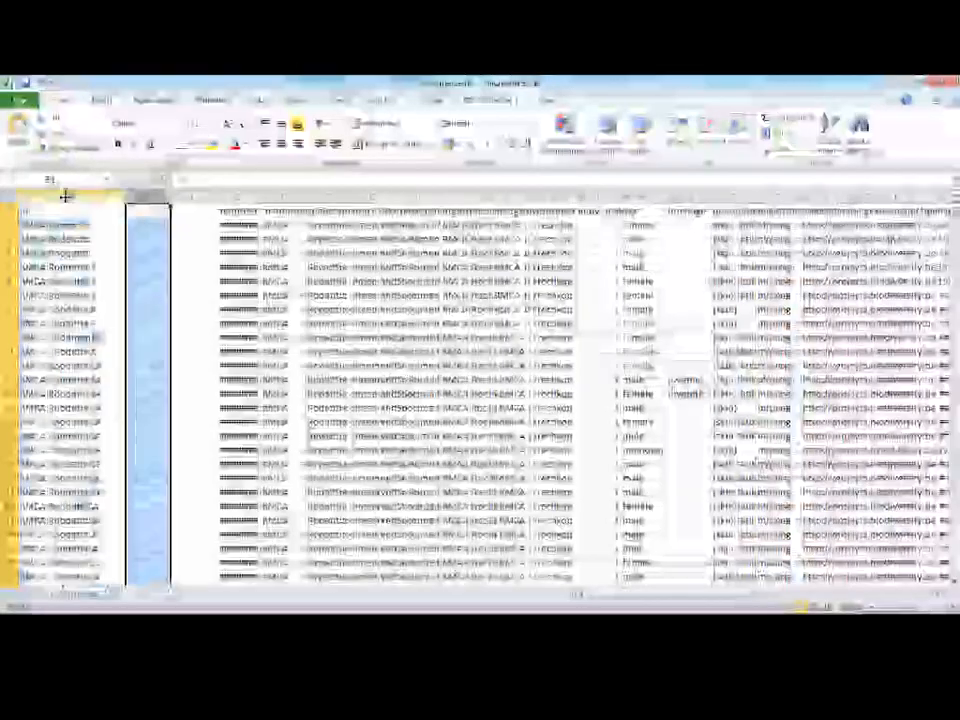
pyautogui.click(65, 196)
pyautogui.moveTo(167, 197); pyautogui.dragTo(290, 199)
pyautogui.click(180, 209)
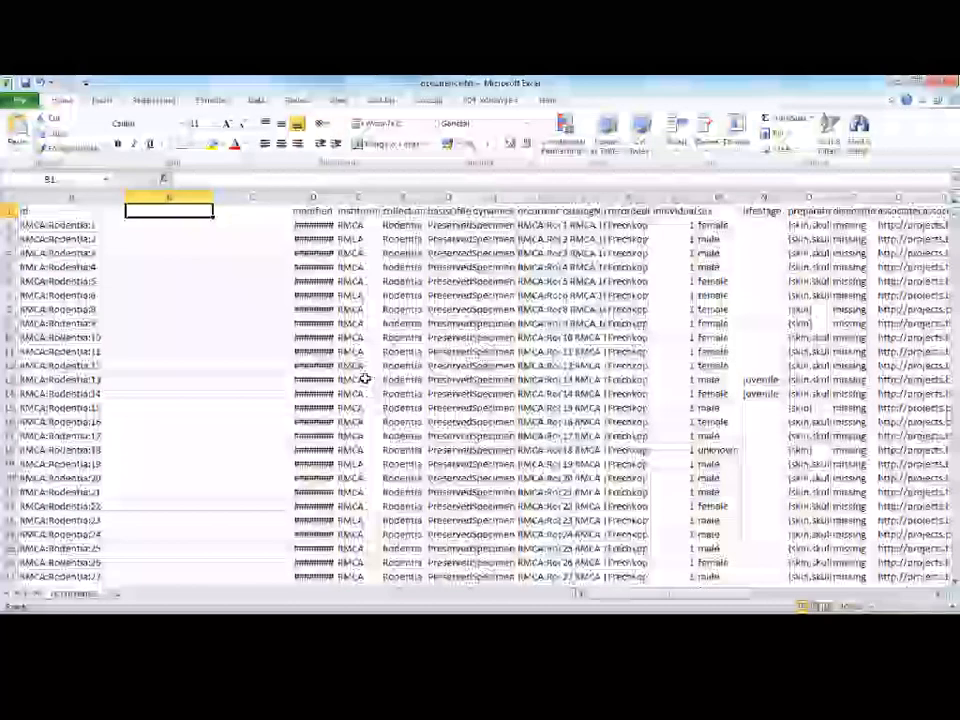
# Copy the decimalLatitude and decimalLongitude columns into blank columns B and C, then widen both columns.
pyautogui.moveTo(643, 601); pyautogui.dragTo(741, 604)
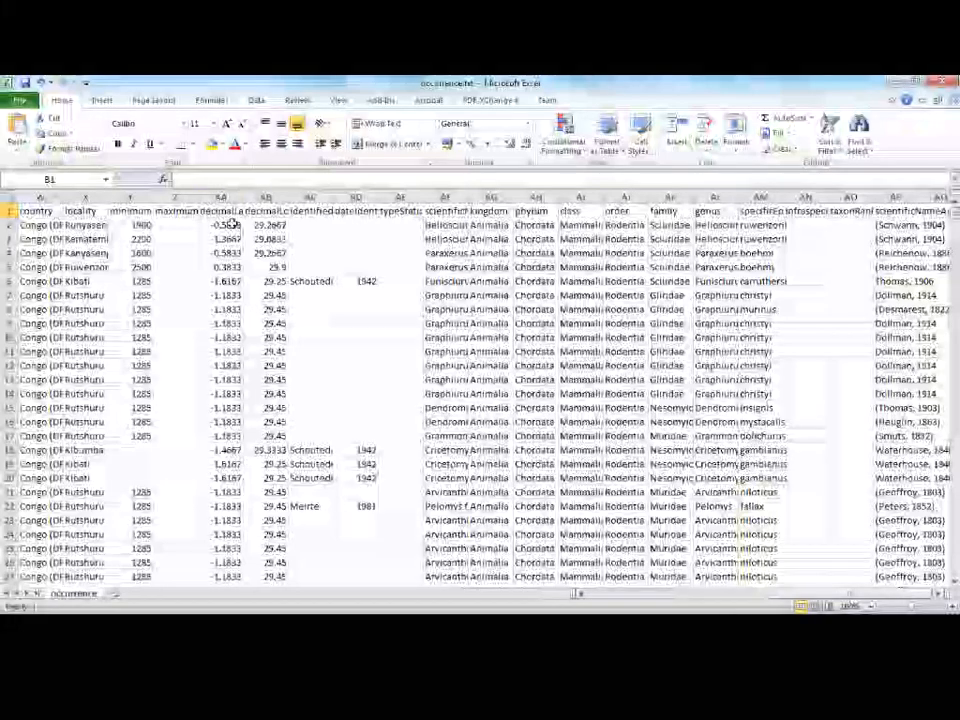
pyautogui.moveTo(222, 197); pyautogui.dragTo(262, 197)
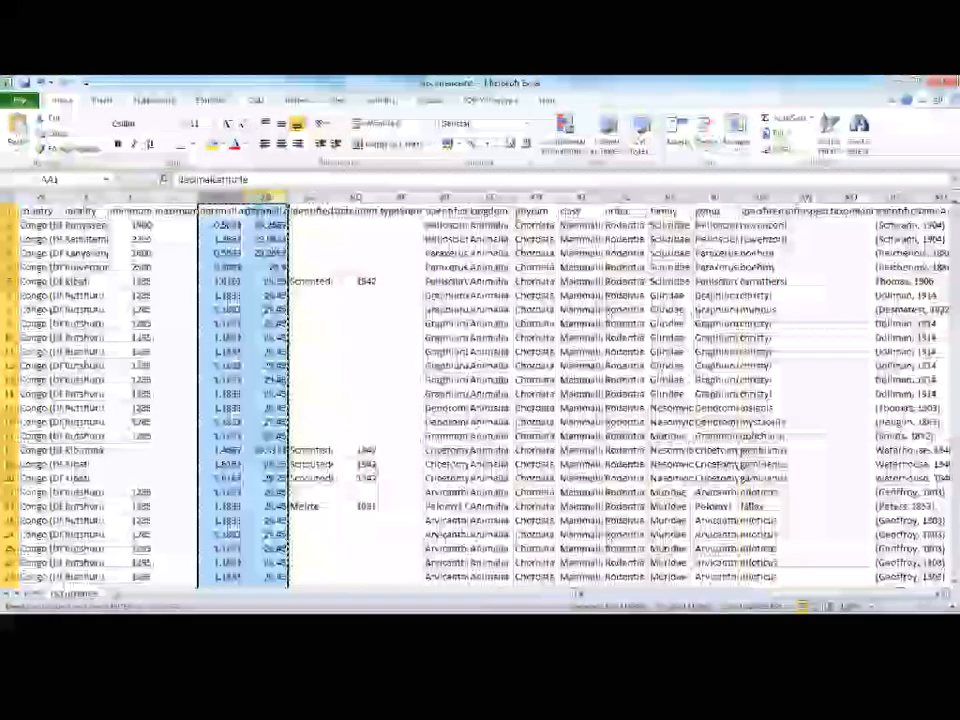
pyautogui.moveTo(741, 595); pyautogui.dragTo(630, 598)
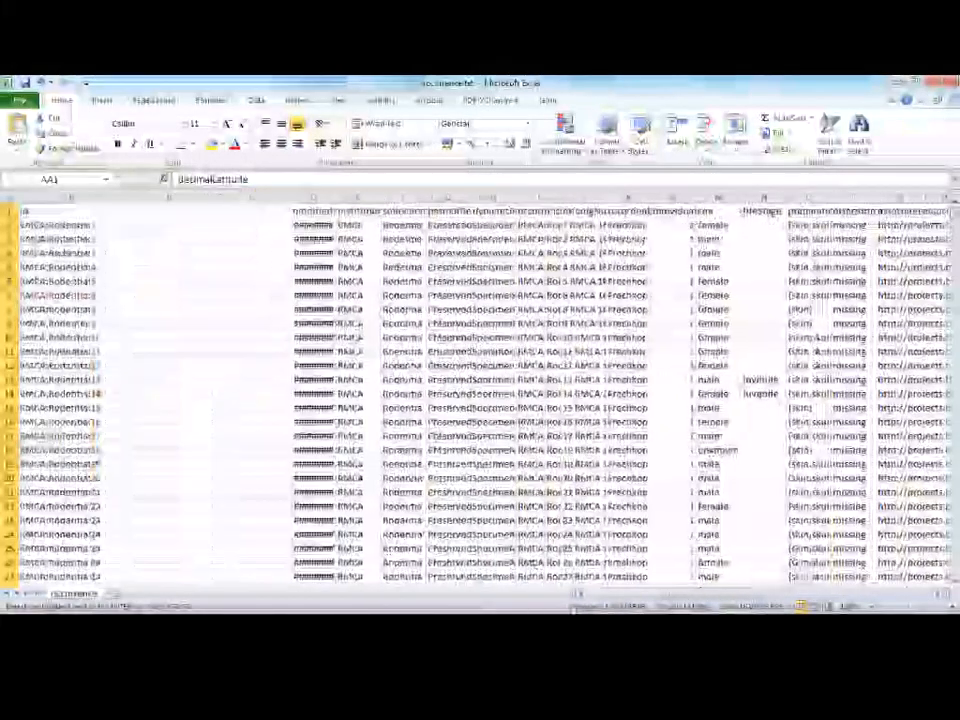
pyautogui.click(176, 211)
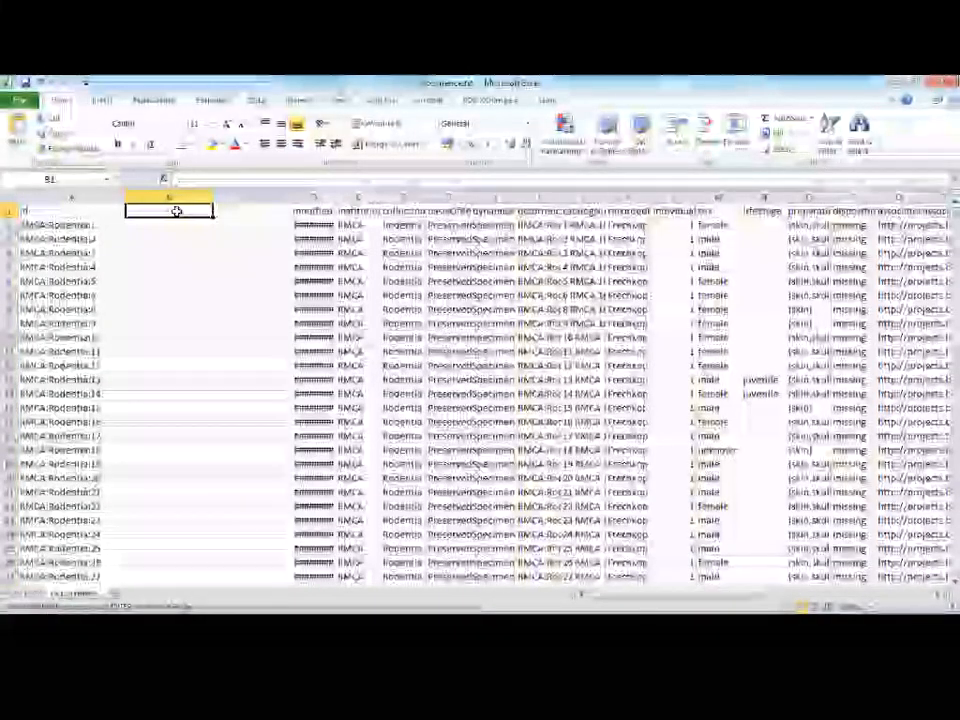
pyautogui.hotkey('ctrl', 'v')
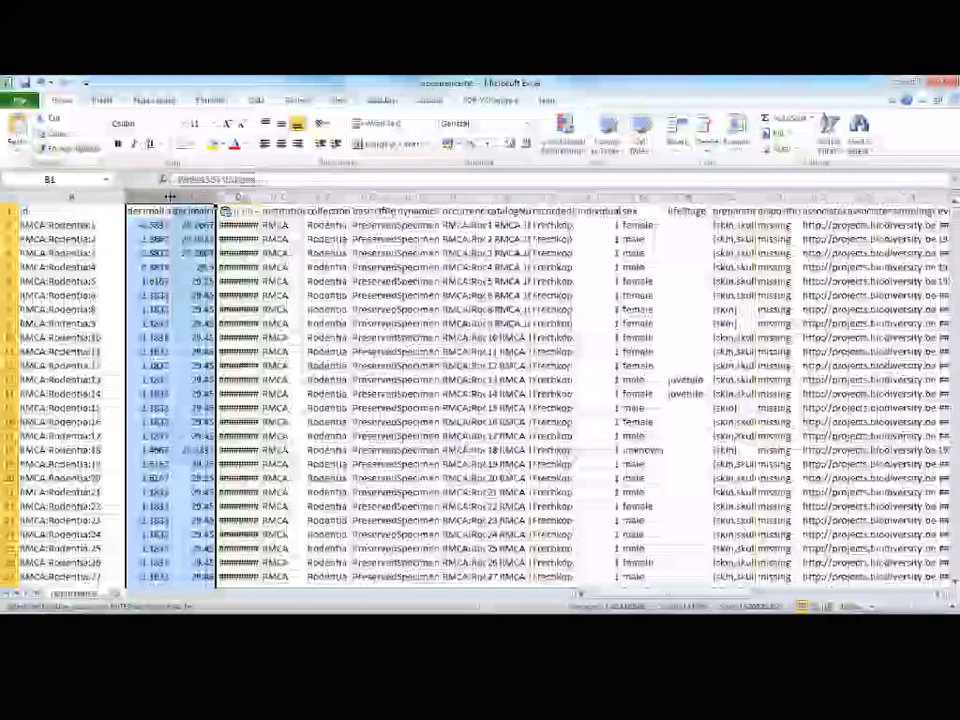
pyautogui.moveTo(216, 196); pyautogui.dragTo(336, 198)
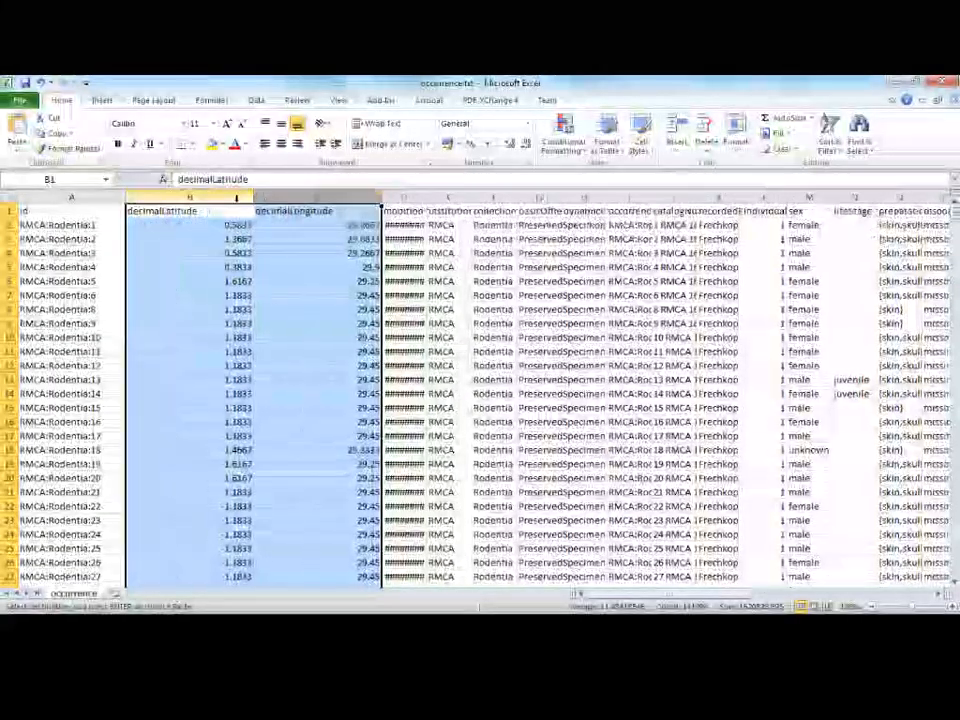
pyautogui.doubleClick(168, 211)
pyautogui.moveTo(168, 211); pyautogui.dragTo(114, 212)
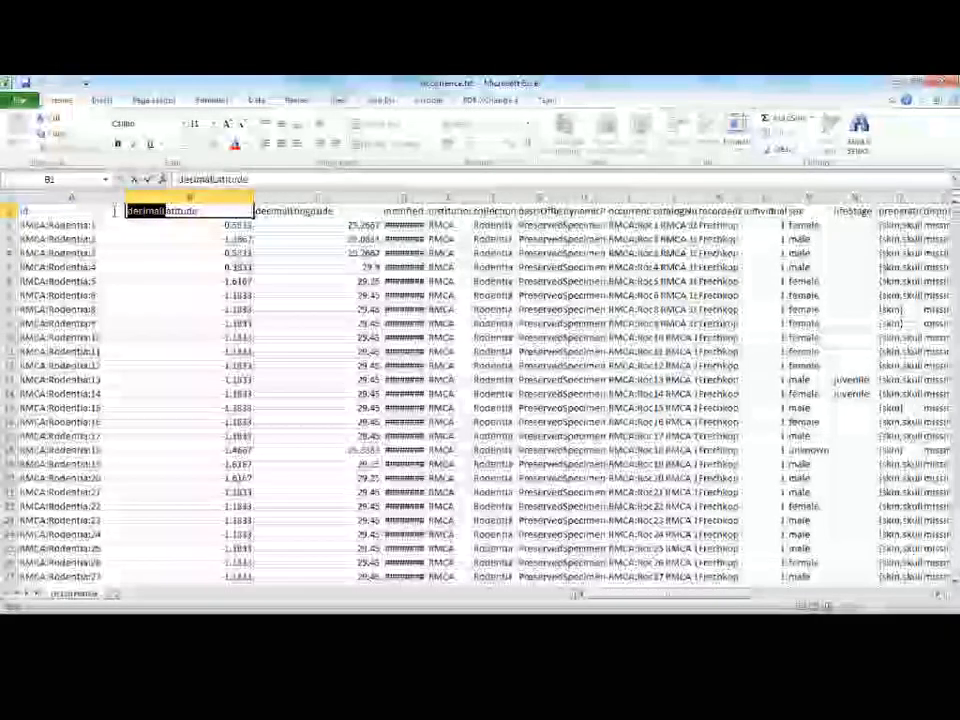
pyautogui.click(78, 211)
pyautogui.write('i')
pyautogui.press('Return')
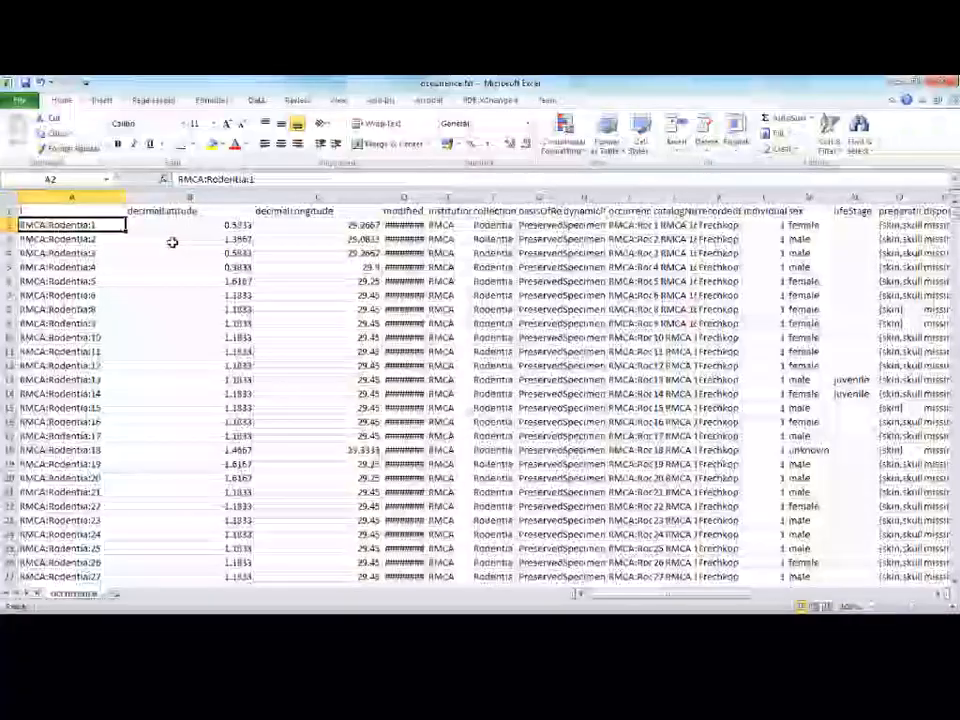
pyautogui.hotkey('ctrl', 'z')
pyautogui.hotkey('ctrl', 'z')
# Rename the decimalLatitude header in B1 to latitude and the decimalLongitude header in C1 to longitude.
pyautogui.doubleClick(156, 211)
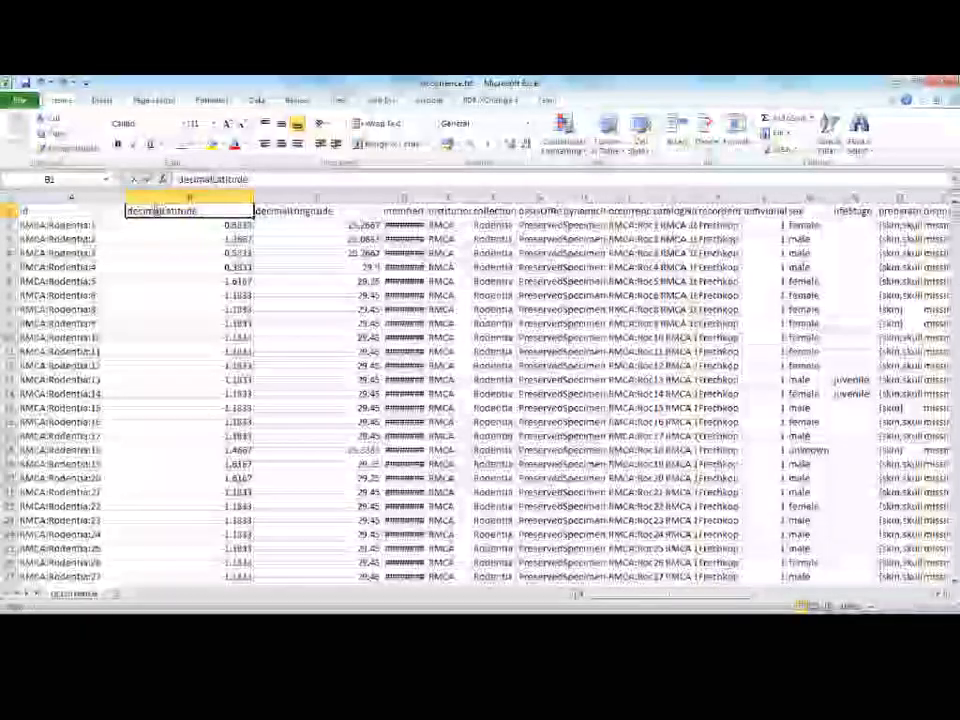
pyautogui.moveTo(127, 211); pyautogui.dragTo(165, 211)
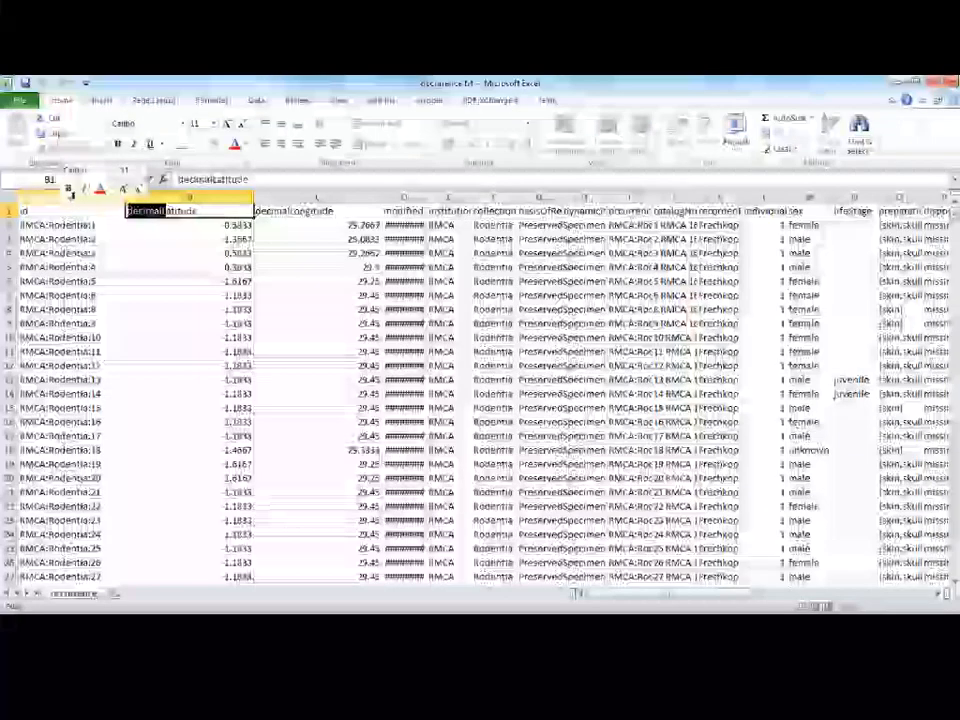
pyautogui.press('Return')
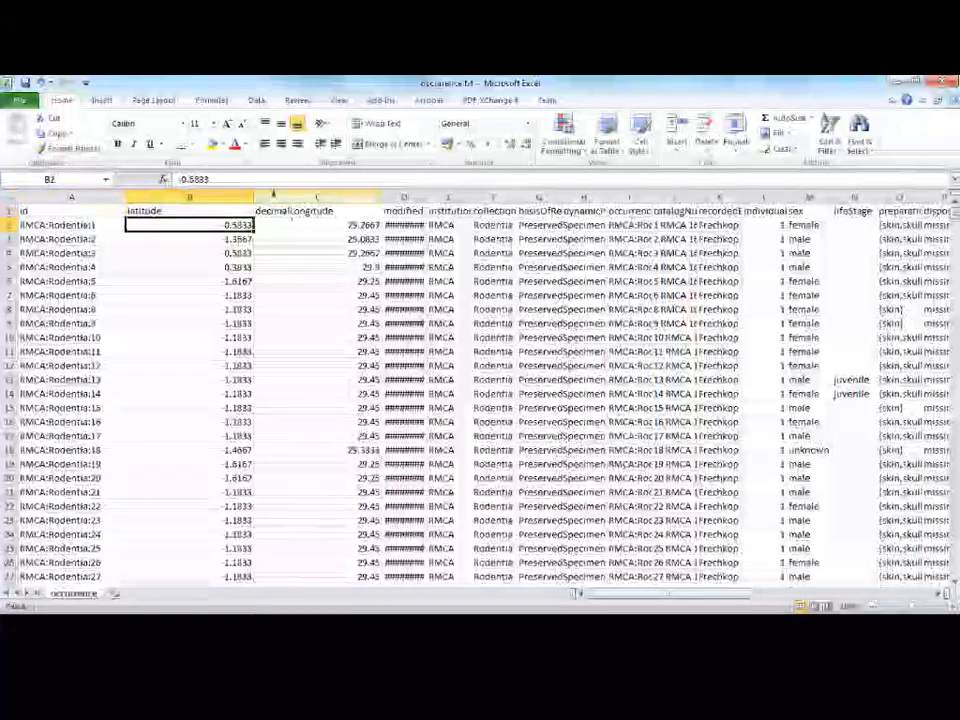
pyautogui.click(296, 211)
pyautogui.doubleClick(296, 211)
pyautogui.moveTo(294, 211); pyautogui.dragTo(197, 212)
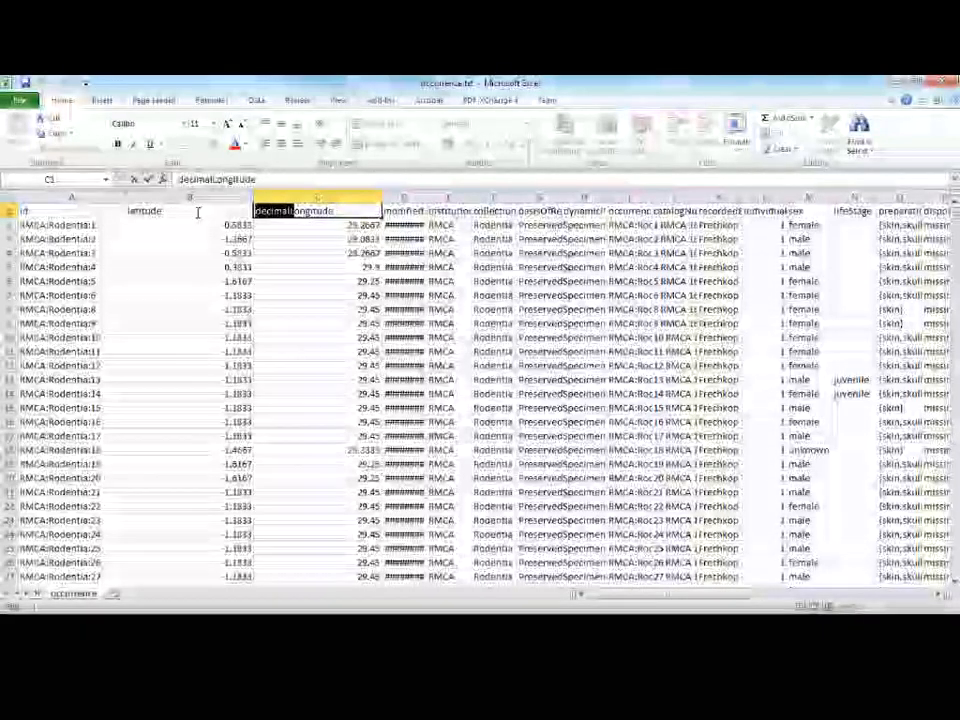
pyautogui.write('l')
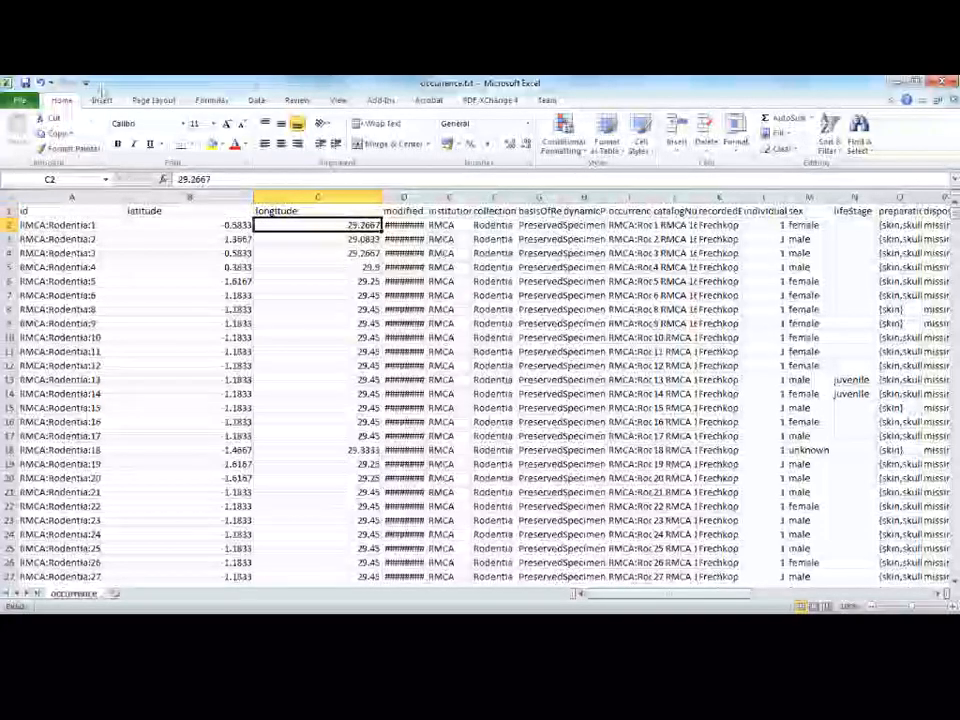
# Save the file in the dwca-african_rodentia-v1.1 folder as an Excel Workbook named occurrence.xlsx.
pyautogui.click(24, 102)
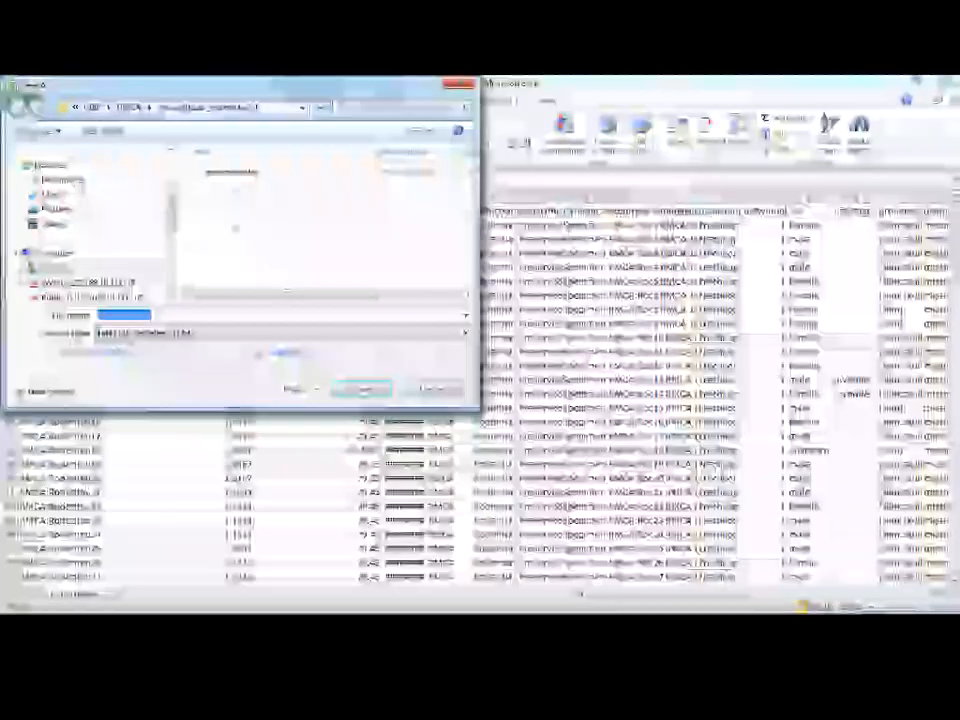
pyautogui.click(190, 332)
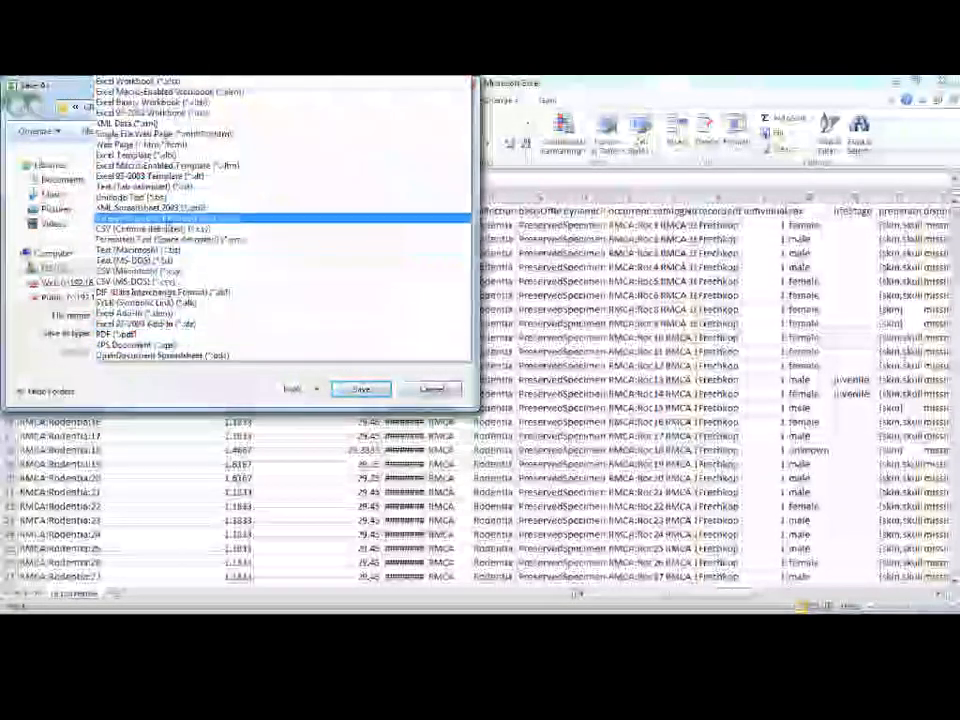
pyautogui.click(250, 180)
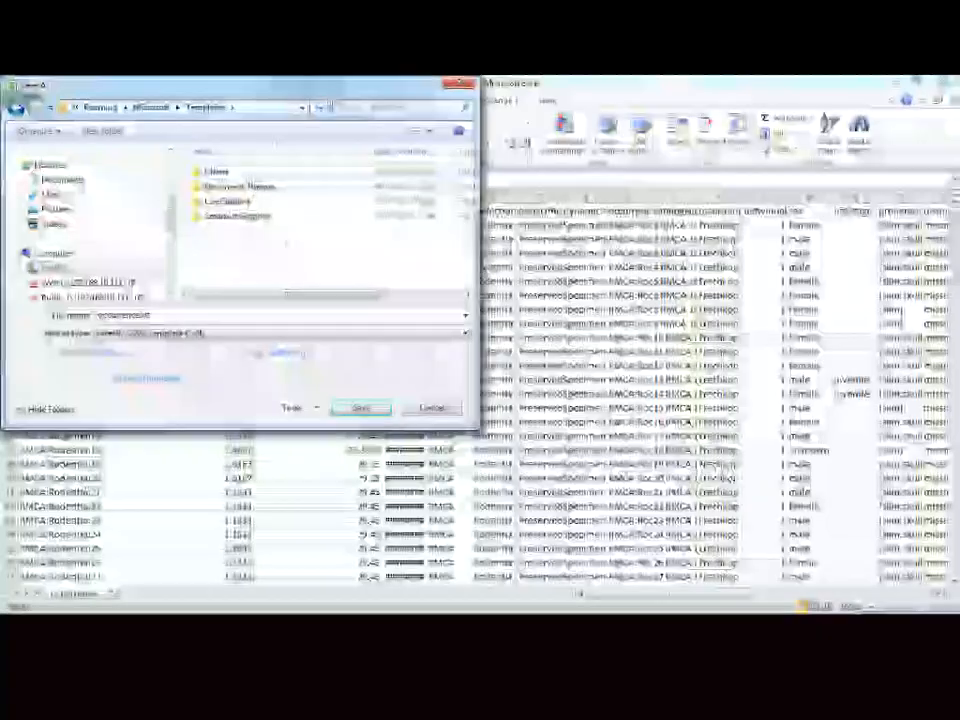
pyautogui.click(275, 332)
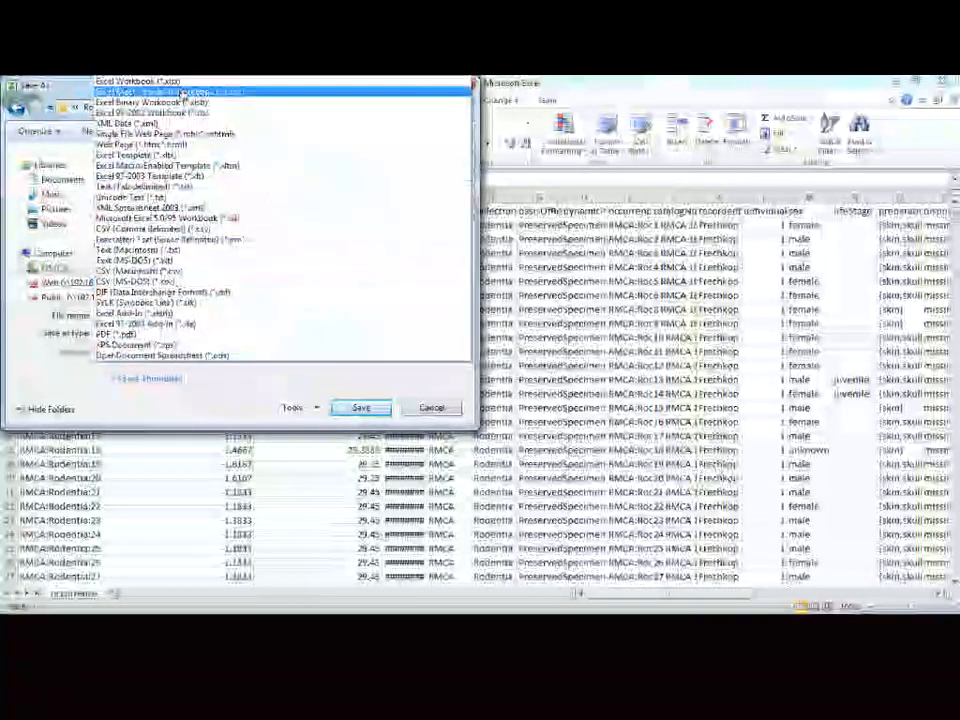
pyautogui.click(150, 82)
pyautogui.click(362, 408)
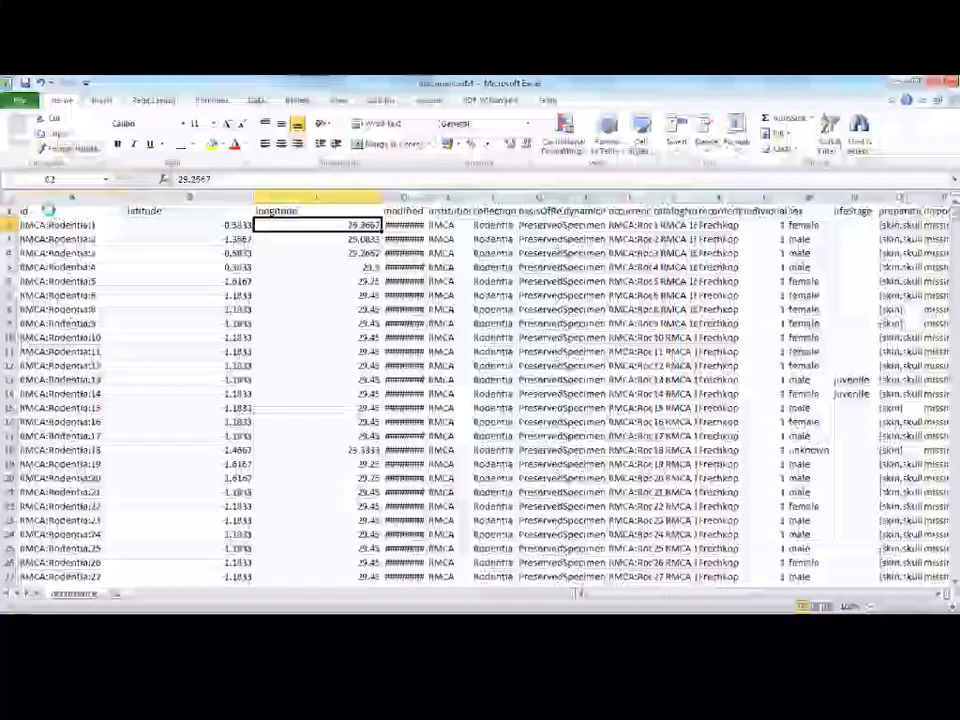
# Save a copy in the same folder as occurrence.csv in CSV (Comma delimited) format, keeping that format despite incompatible features.
pyautogui.click(48, 210)
pyautogui.click(17, 100)
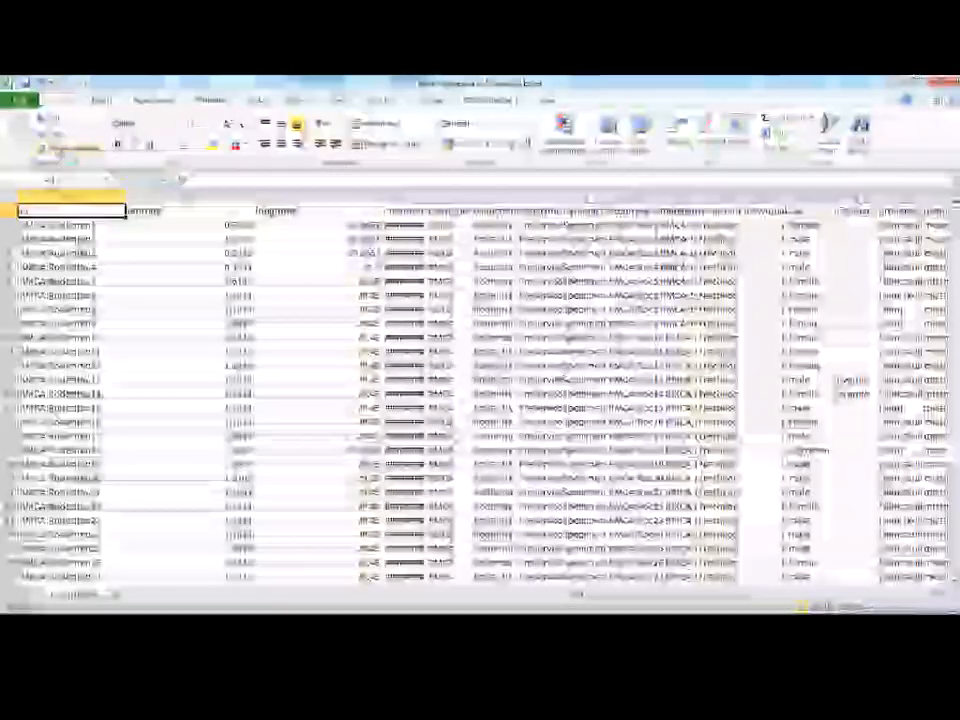
pyautogui.press('F12')
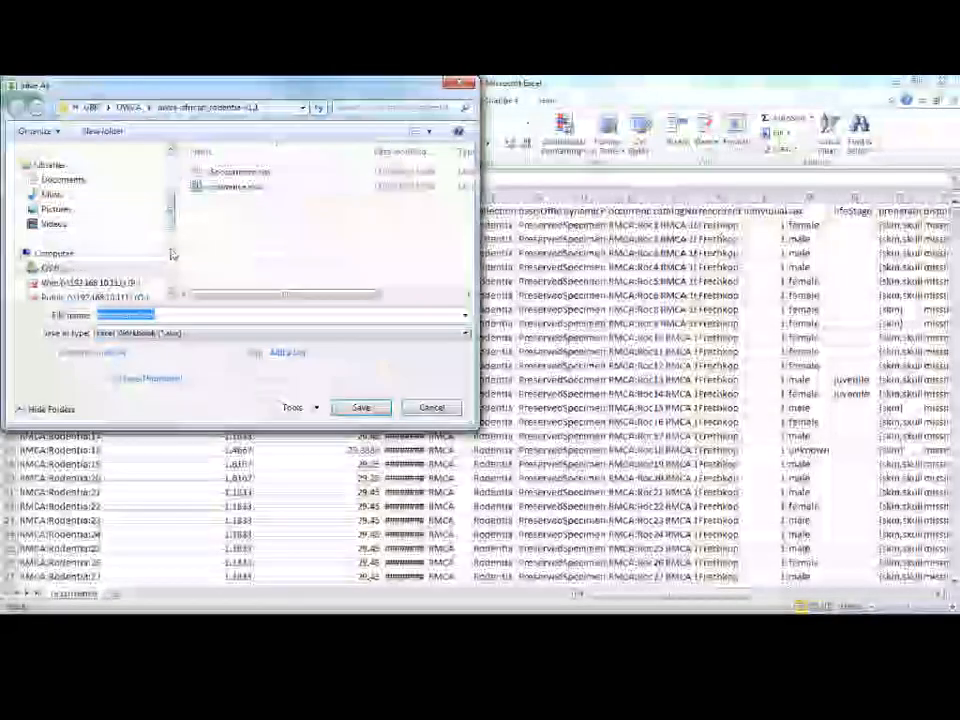
pyautogui.click(200, 336)
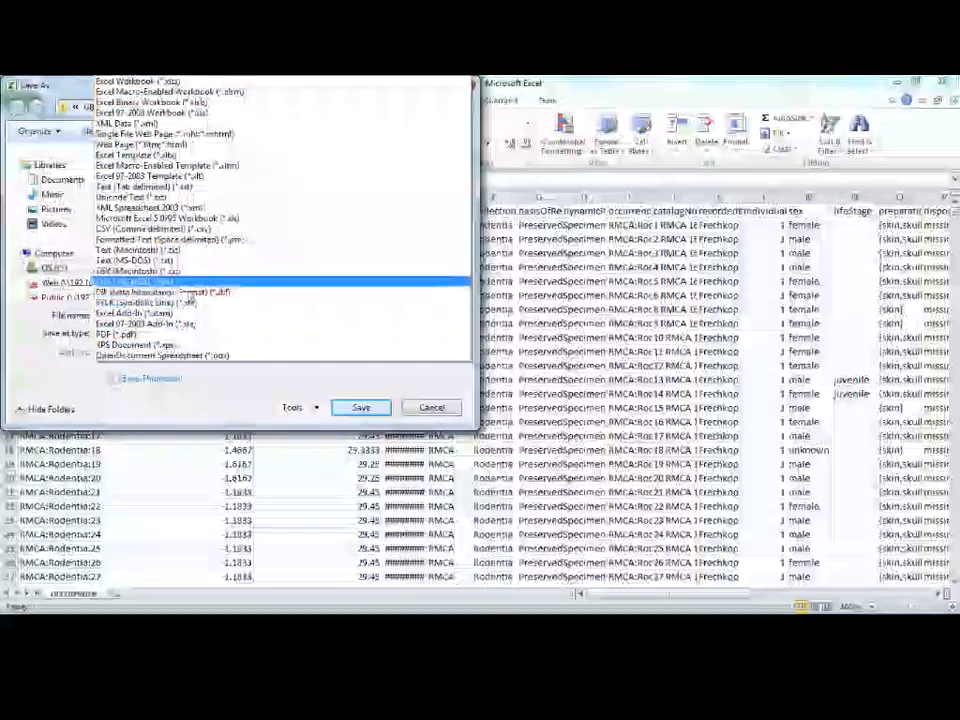
pyautogui.click(200, 240)
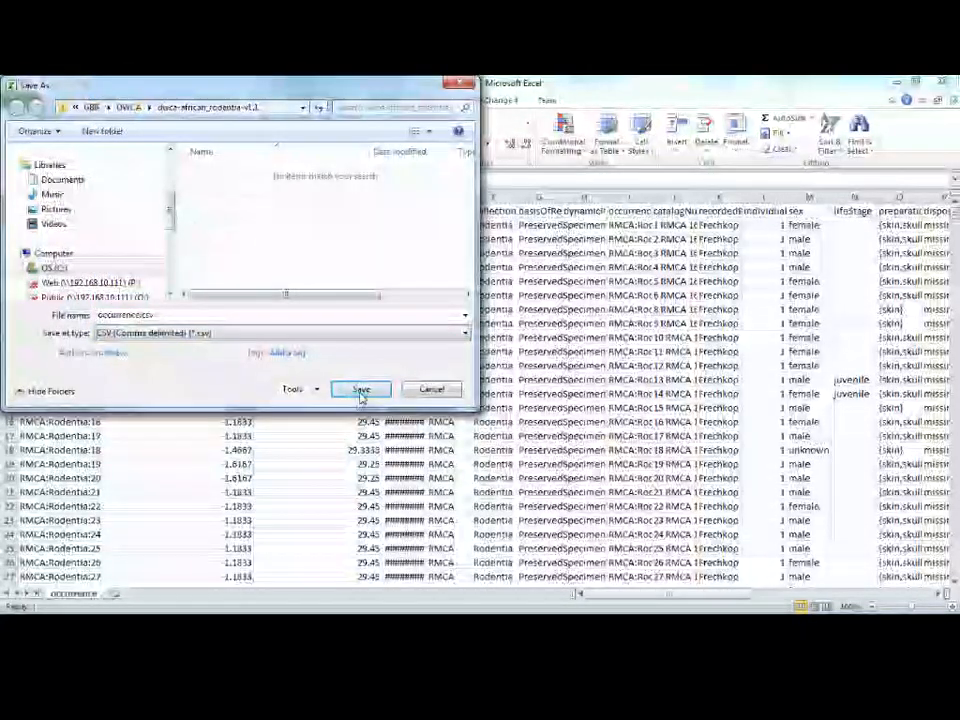
pyautogui.click(361, 390)
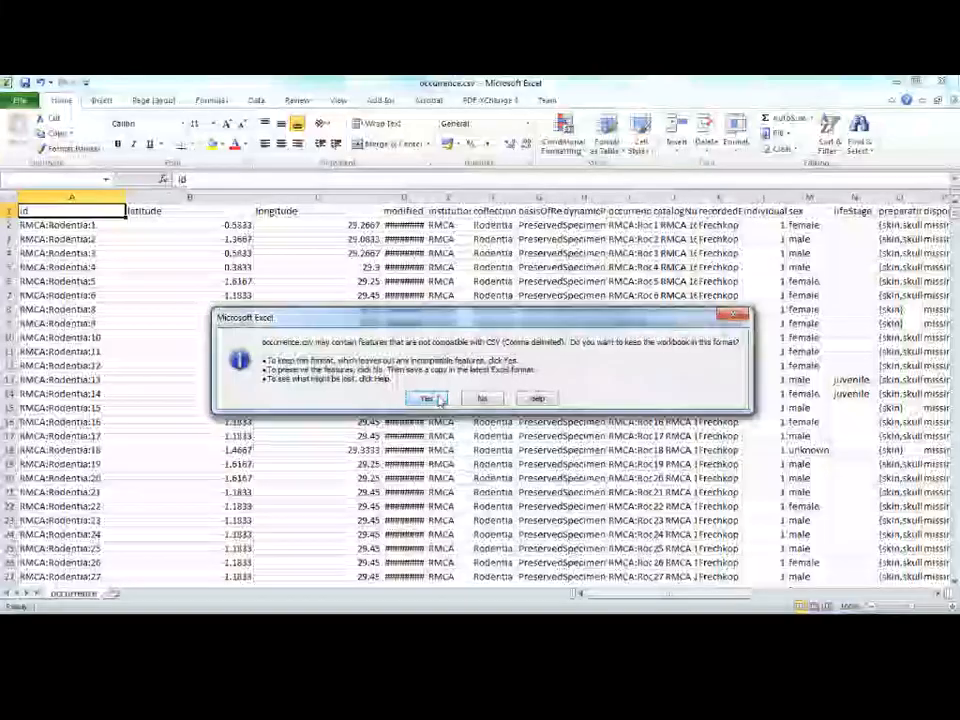
pyautogui.click(428, 399)
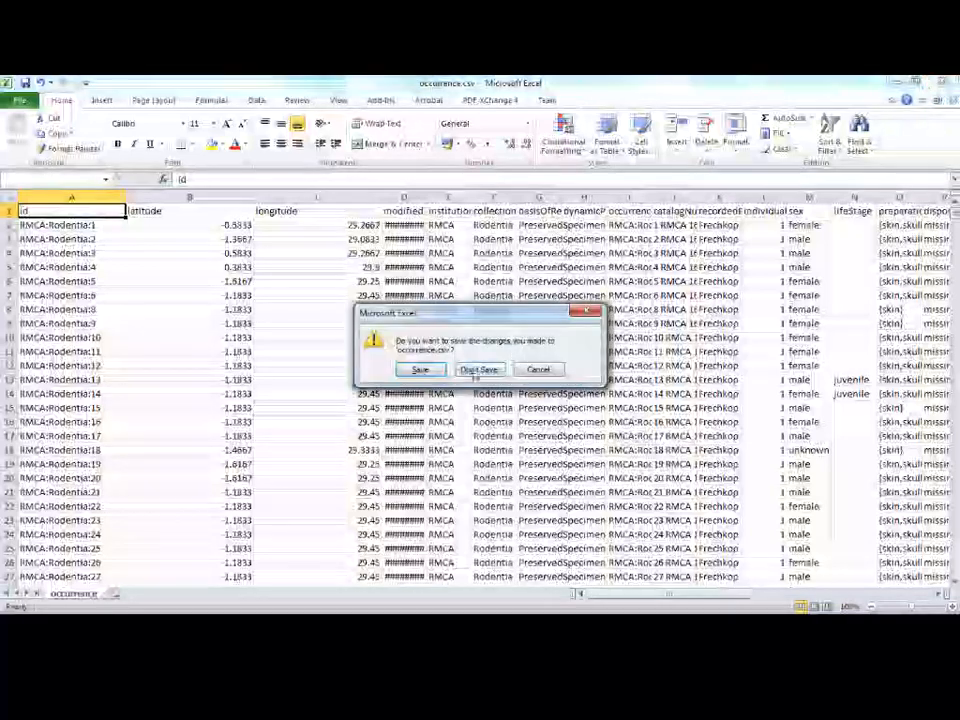
# Close the workbook, saving its changes over the existing occurrence.csv.
pyautogui.click(420, 369)
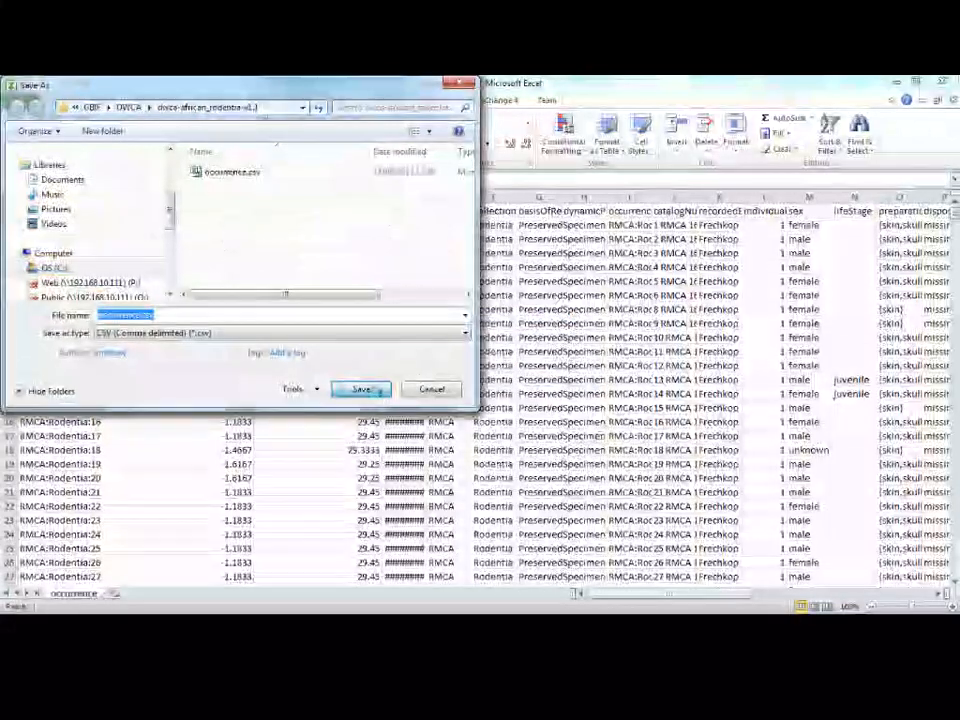
pyautogui.click(388, 394)
pyautogui.click(525, 358)
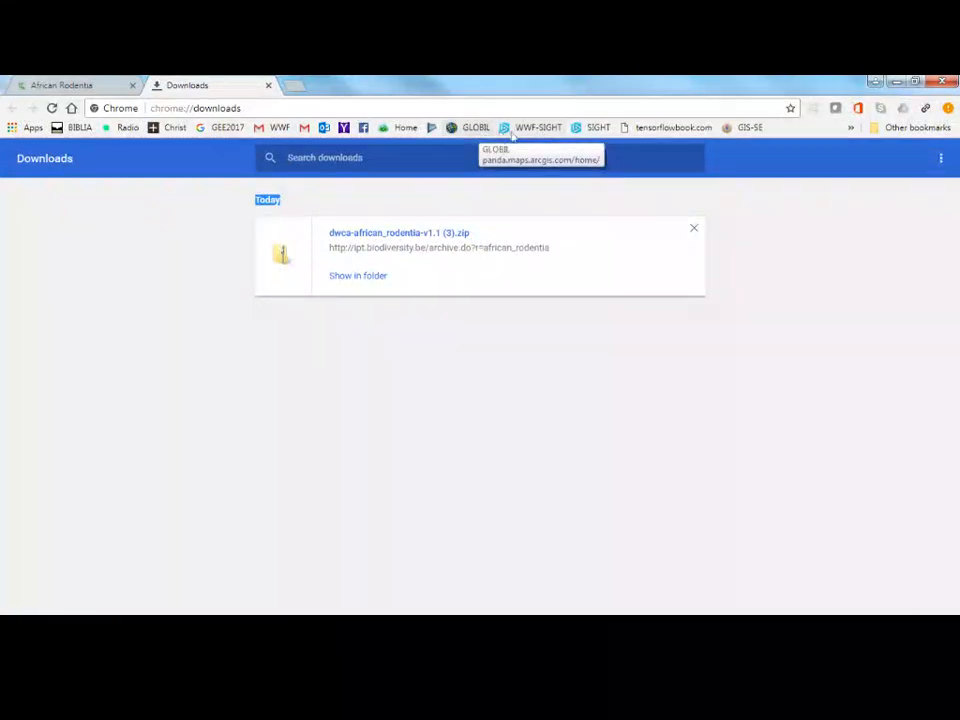
# Go to wwf-sight.org and open the platform login from the site's access page.
pyautogui.click(425, 104)
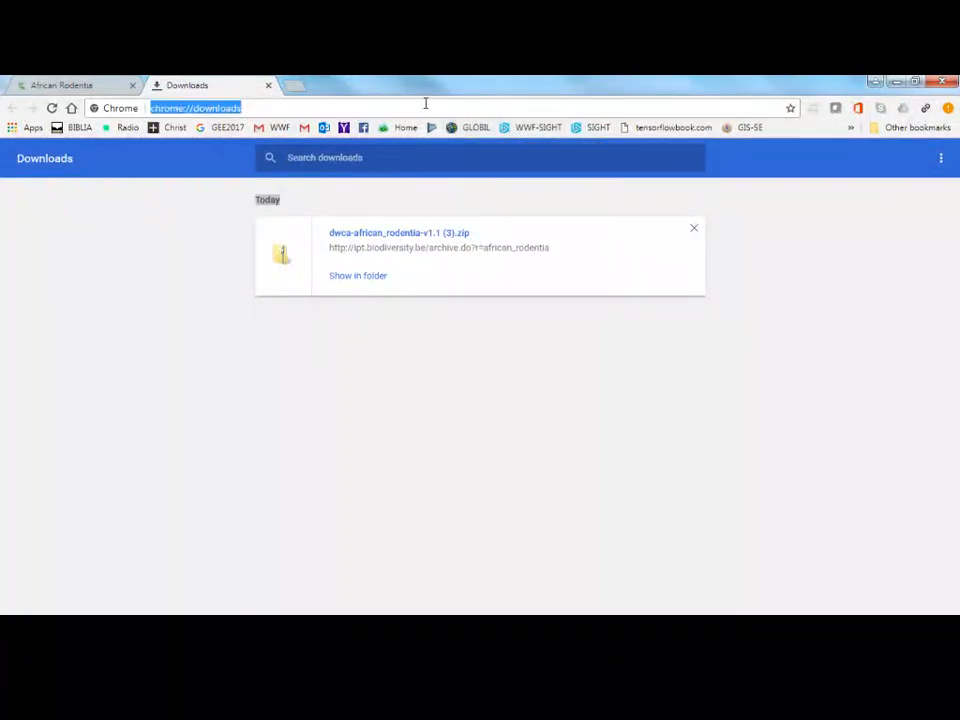
pyautogui.write('wwf')
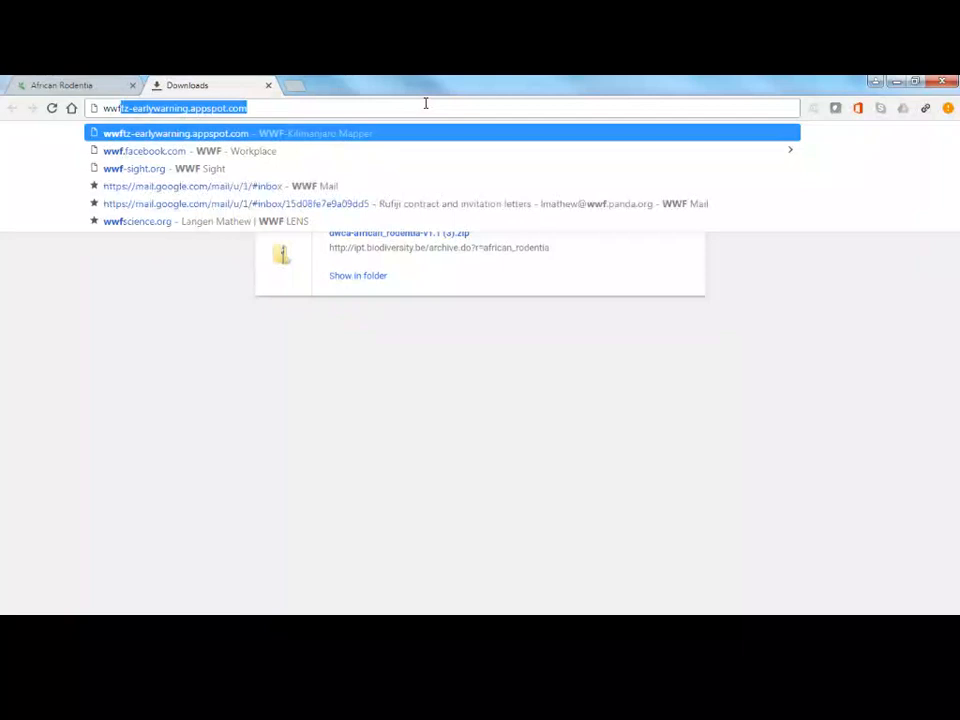
pyautogui.write('-')
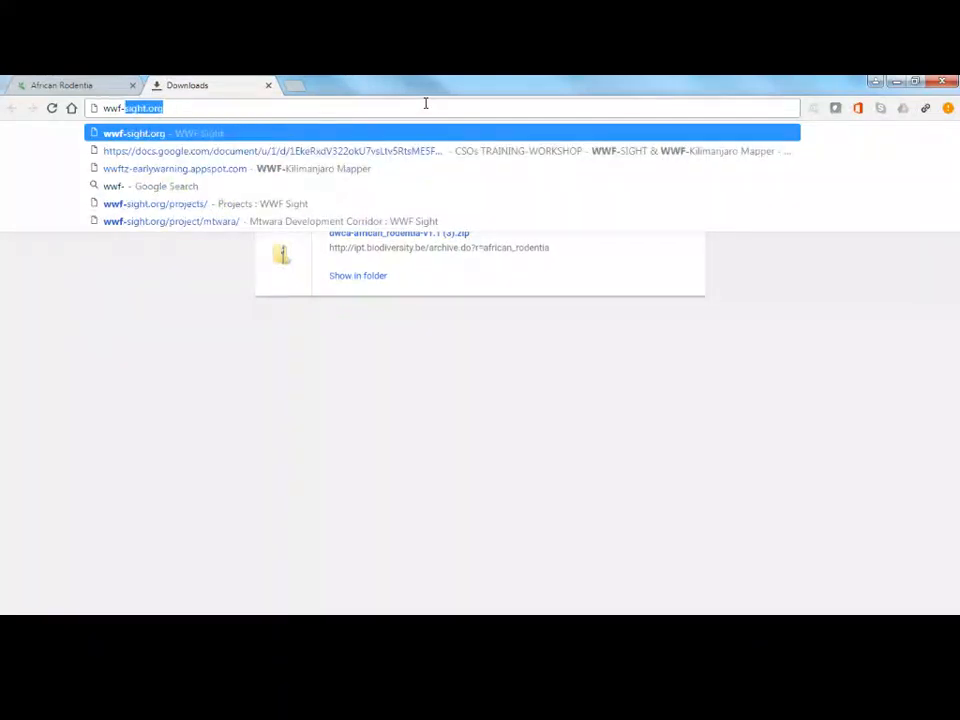
pyautogui.press('Return')
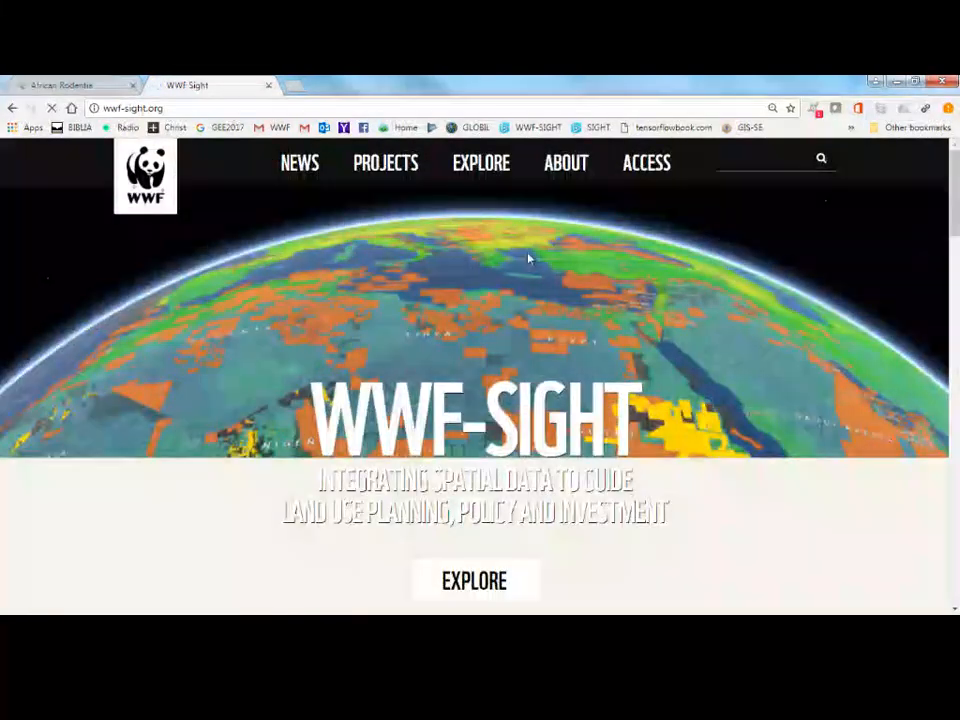
pyautogui.click(657, 168)
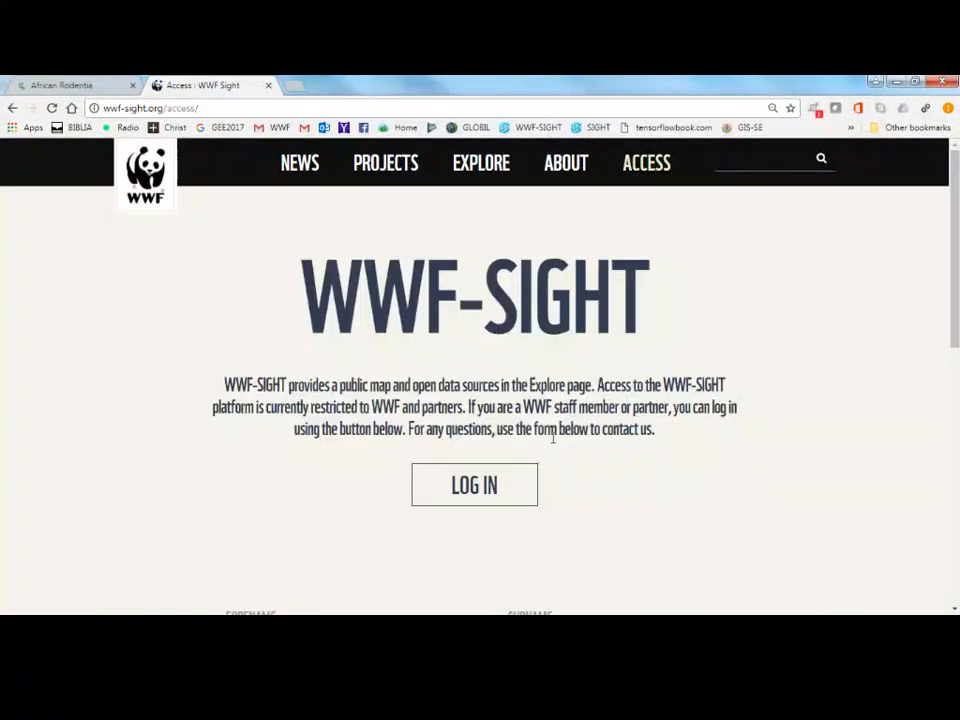
pyautogui.click(489, 491)
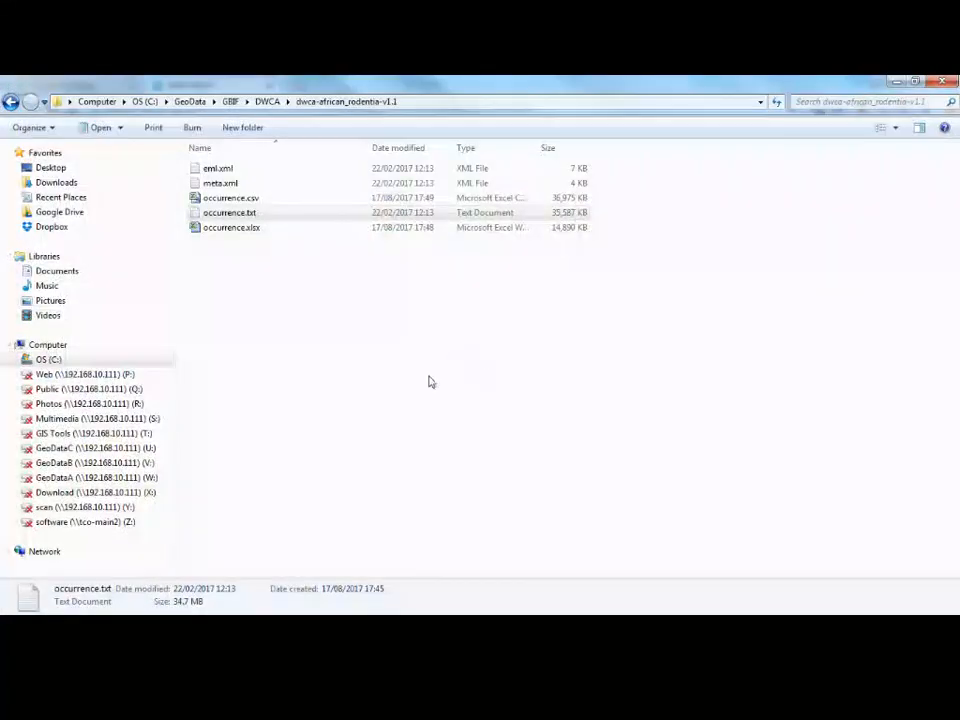
# Open occurrence.csv from the dwca-african_rodentia-v1.1 folder in Notepad++, and select the reduced occurrence_1000.csv in that folder.
pyautogui.rightClick(226, 232)
pyautogui.click(231, 200)
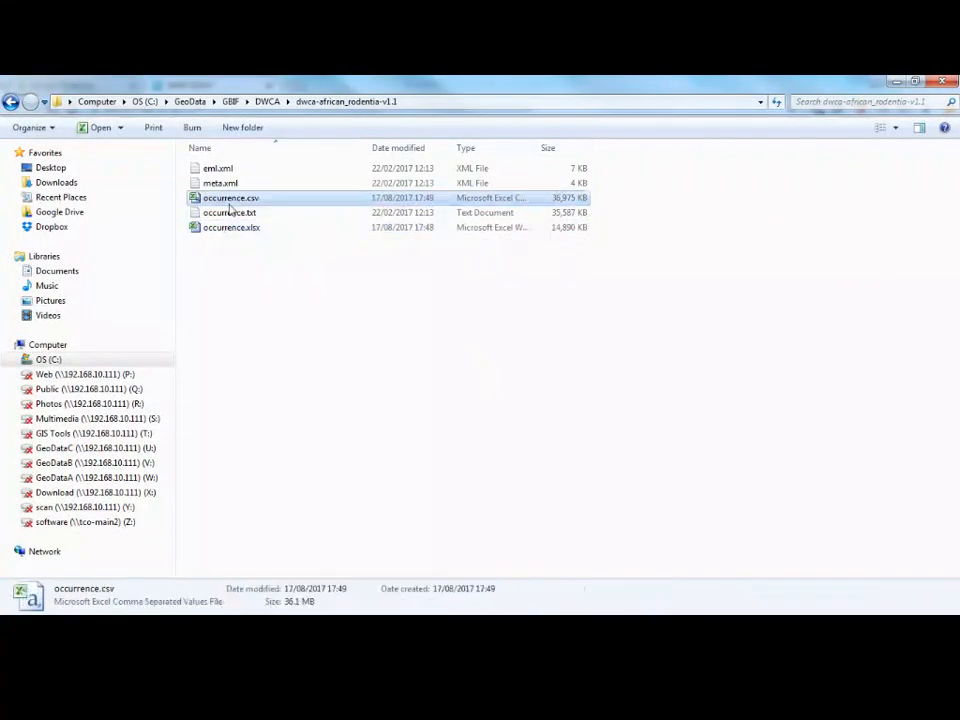
pyautogui.rightClick(231, 203)
pyautogui.click(294, 369)
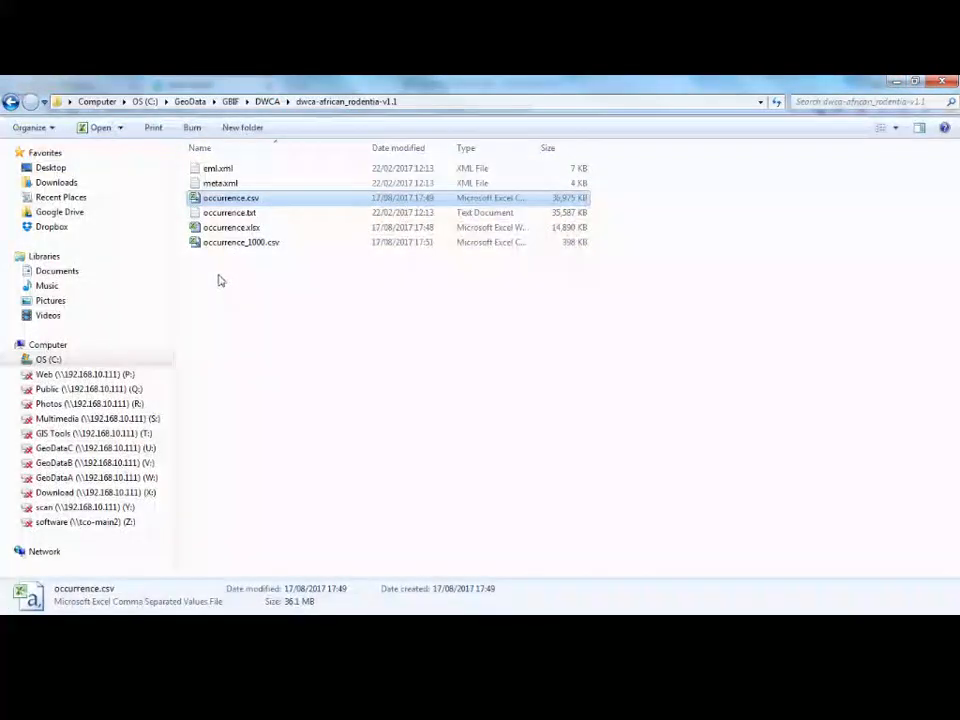
pyautogui.click(258, 243)
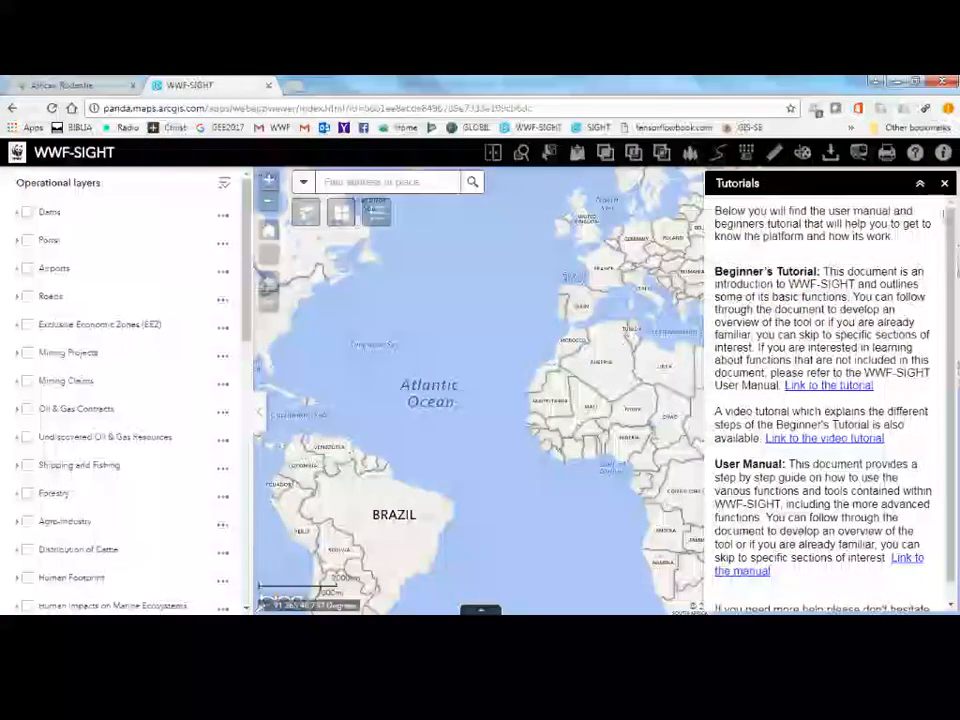
# Dismiss the tutorials in WWF-SIGHT and add occurrence_1000.csv to the map as a data file.
pyautogui.click(944, 183)
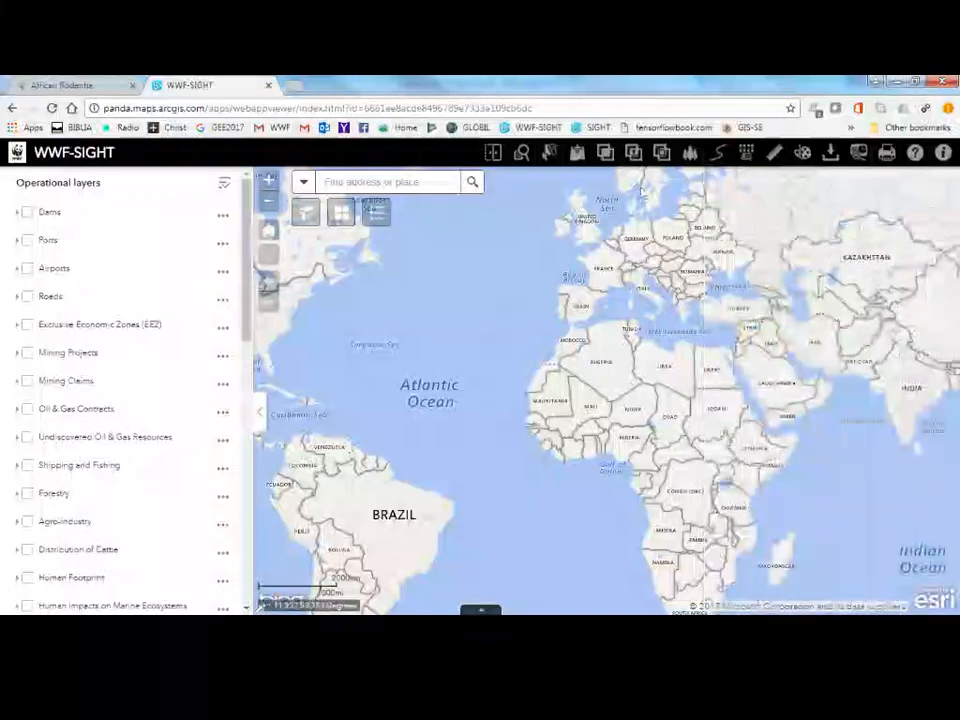
pyautogui.click(577, 154)
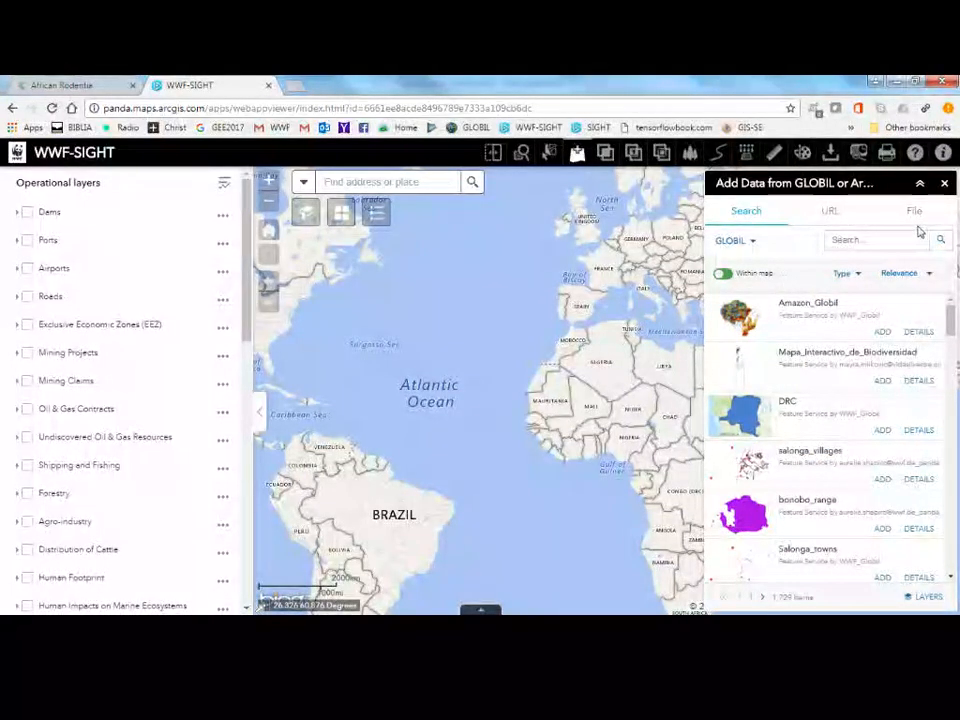
pyautogui.click(914, 216)
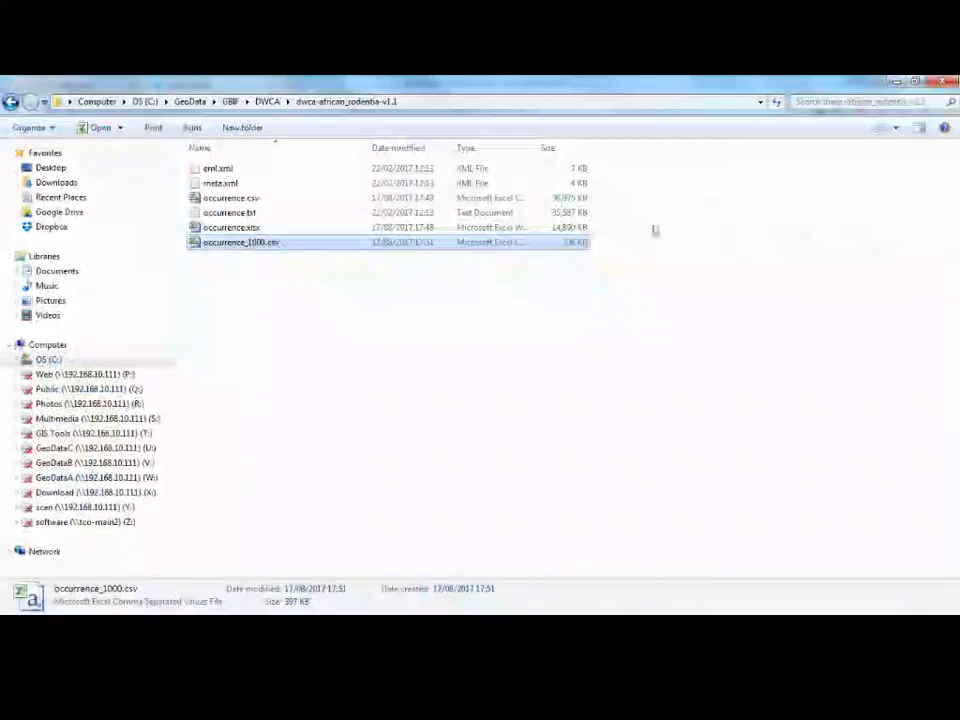
pyautogui.moveTo(257, 242); pyautogui.dragTo(178, 614)
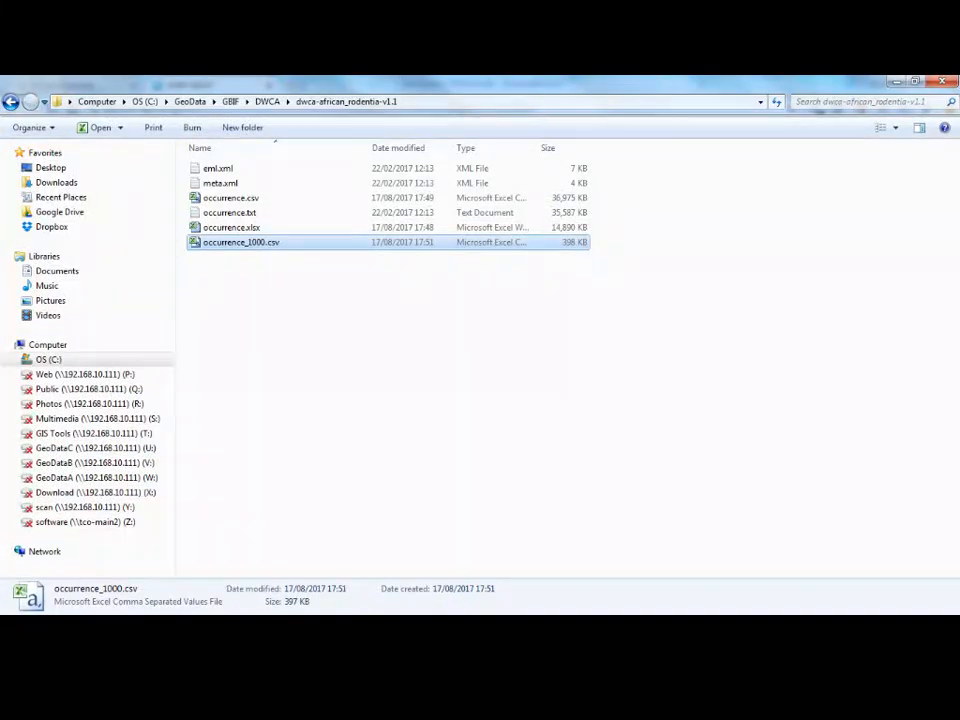
pyautogui.moveTo(178, 614); pyautogui.dragTo(843, 336)
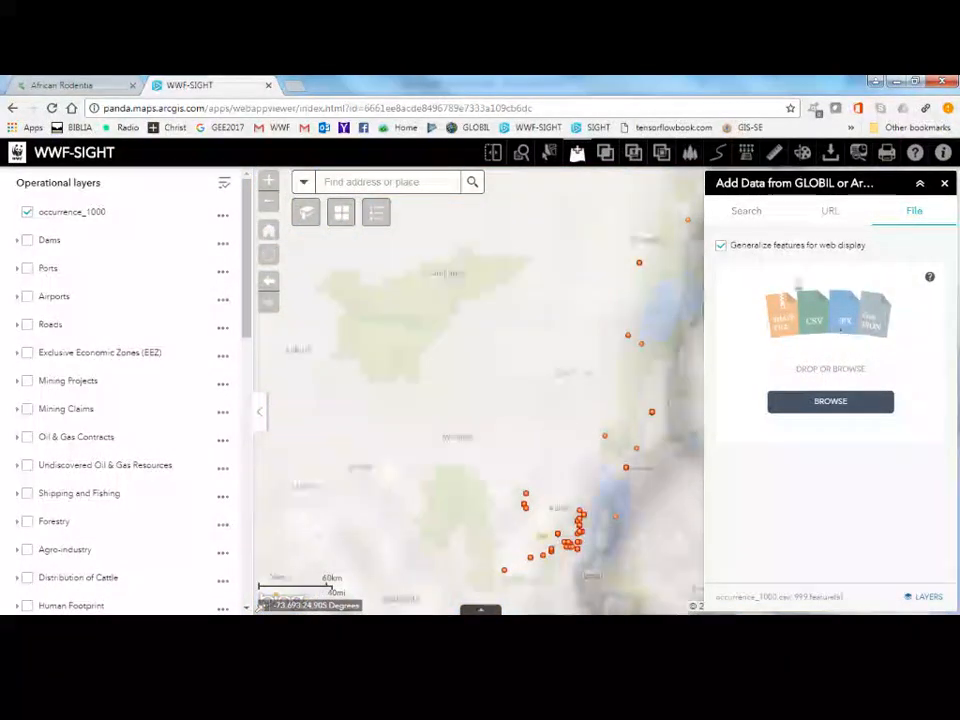
pyautogui.click(944, 186)
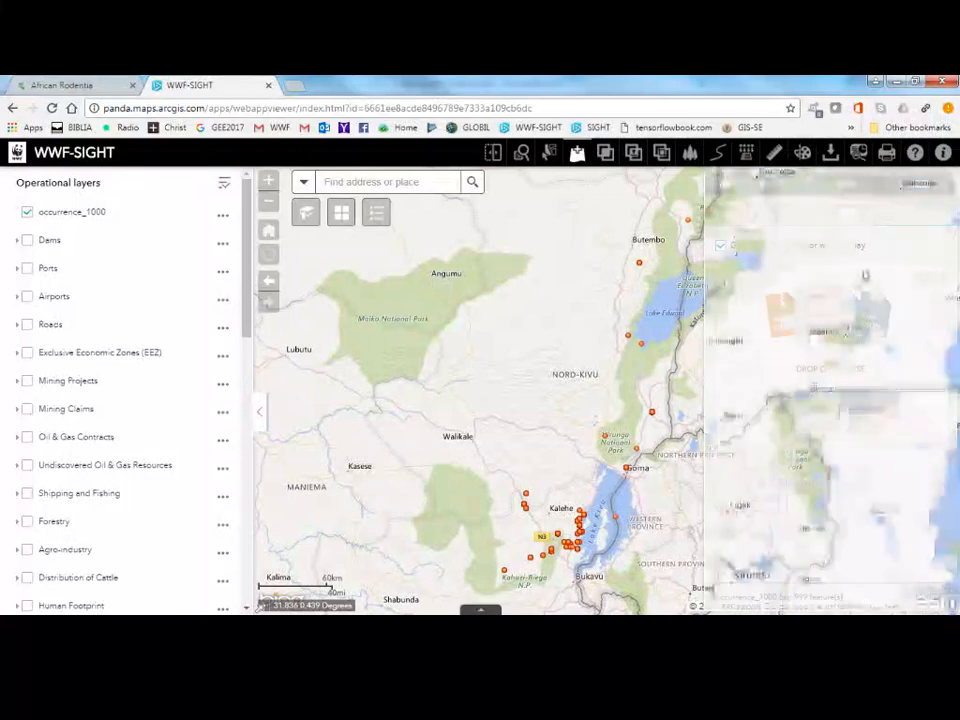
# Turn on the Mining Claims layer alongside the occurrence_1000 points, leaving Mining Projects turned off.
pyautogui.moveTo(756, 363); pyautogui.dragTo(693, 342)
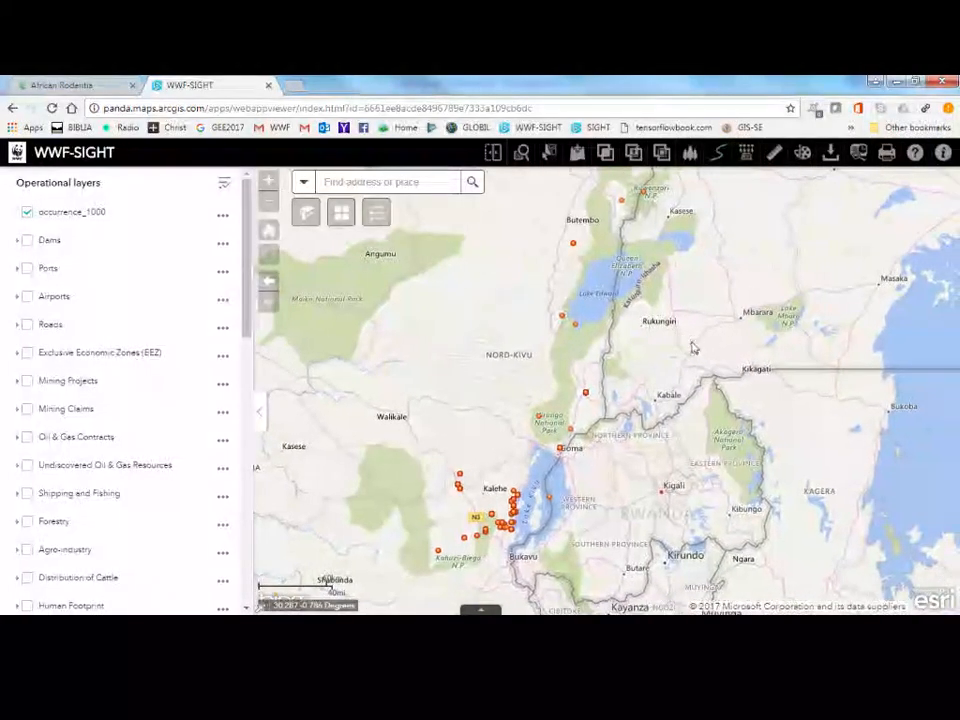
pyautogui.click(260, 412)
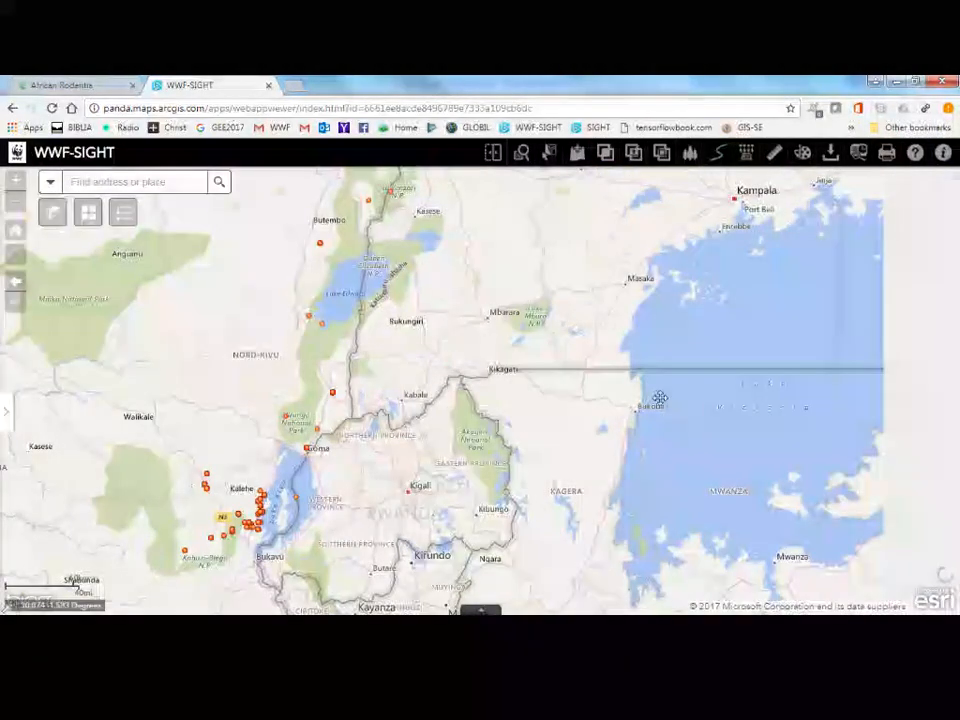
pyautogui.moveTo(660, 399); pyautogui.dragTo(847, 349)
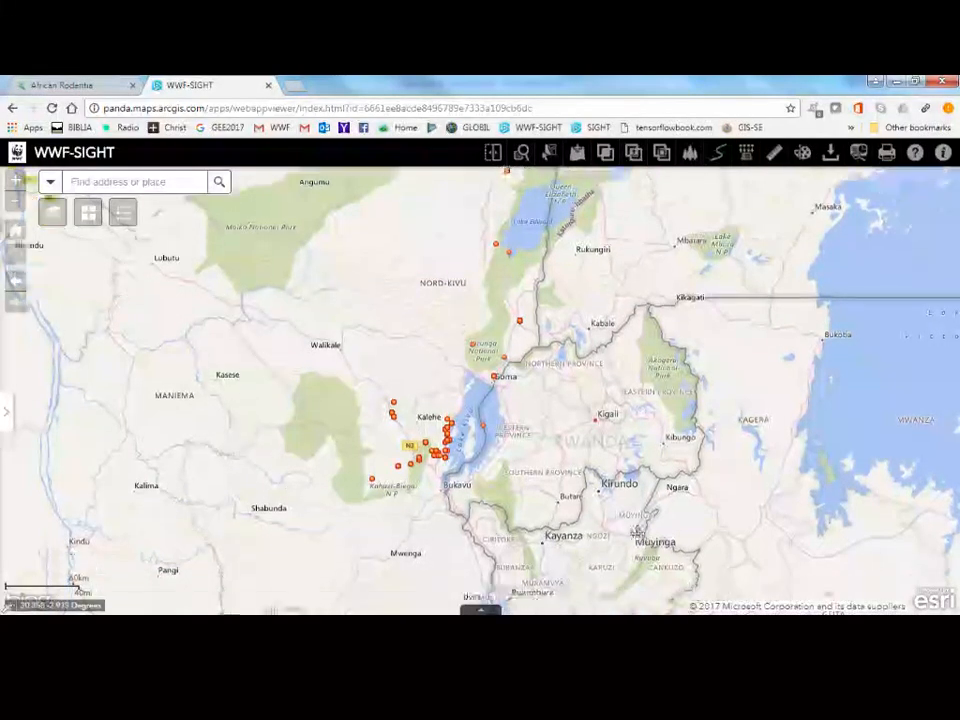
pyautogui.moveTo(628, 528)
pyautogui.mouseDown()
pyautogui.moveTo(623, 488)
pyautogui.moveTo(620, 508)
pyautogui.mouseUp()
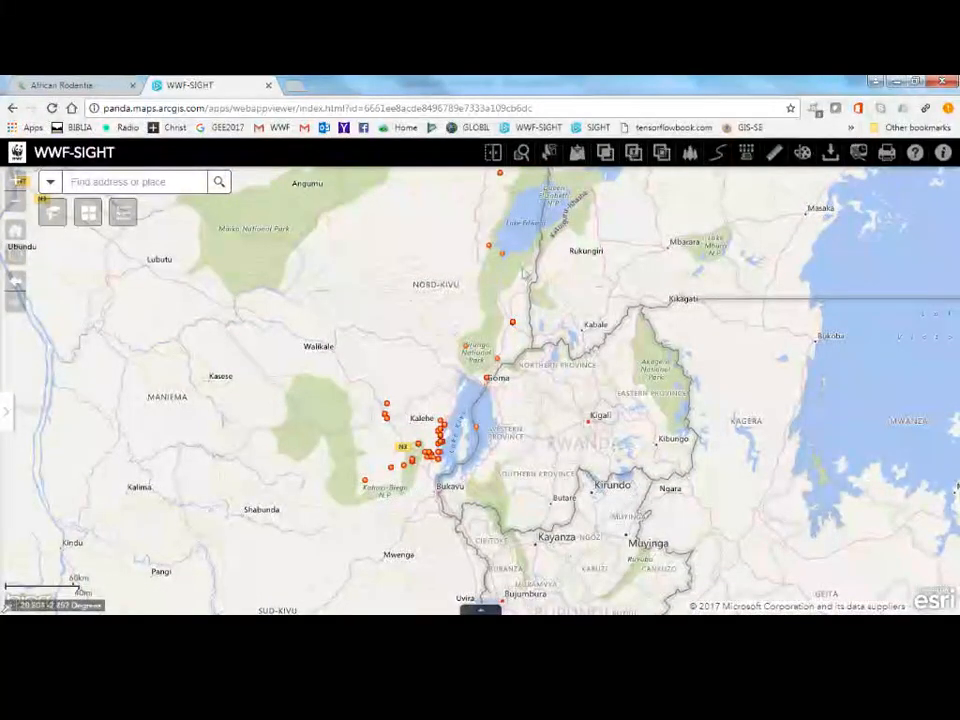
pyautogui.moveTo(469, 359); pyautogui.dragTo(466, 400)
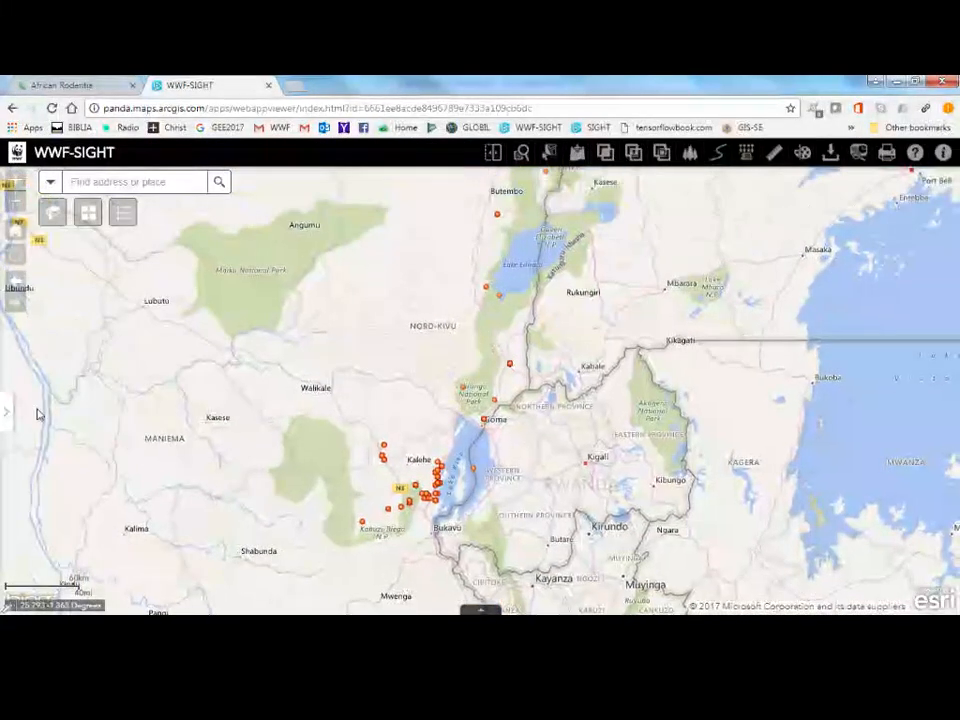
pyautogui.click(5, 407)
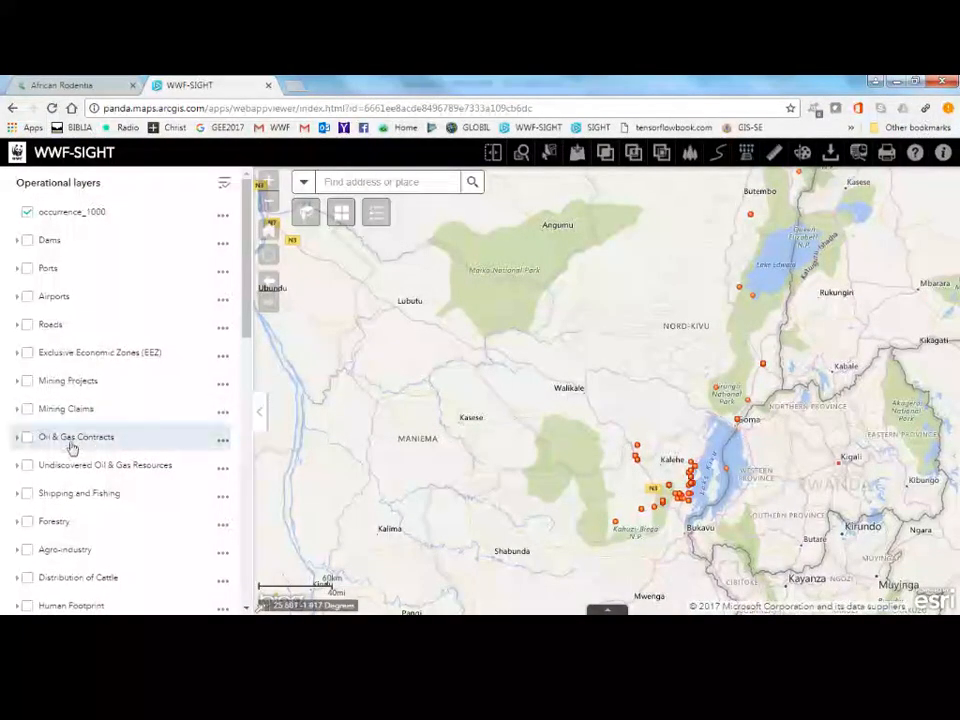
pyautogui.click(25, 384)
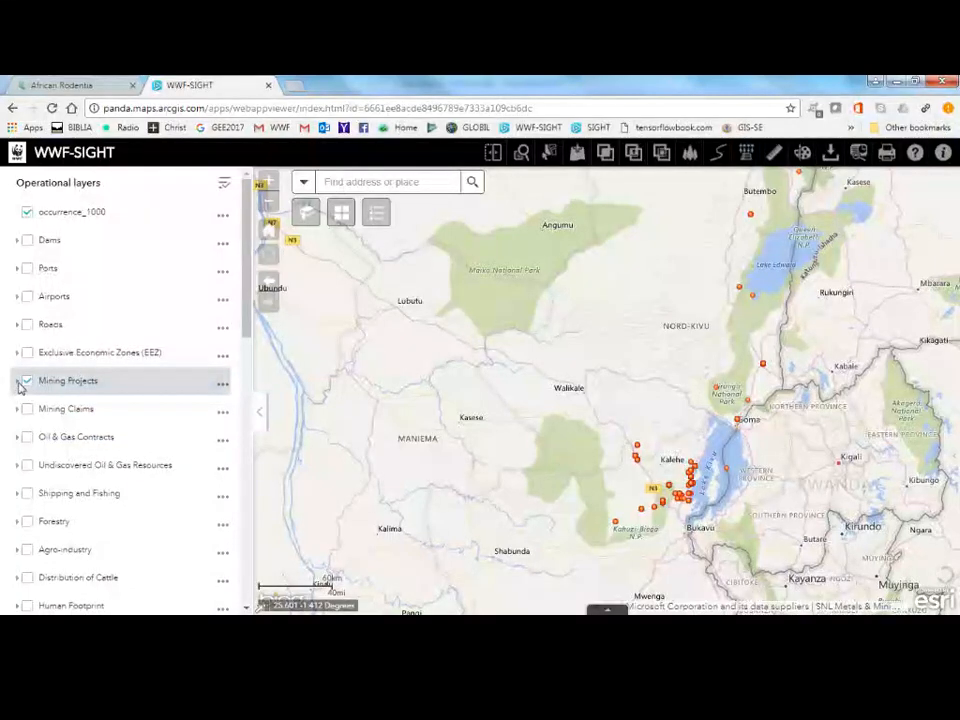
pyautogui.click(26, 386)
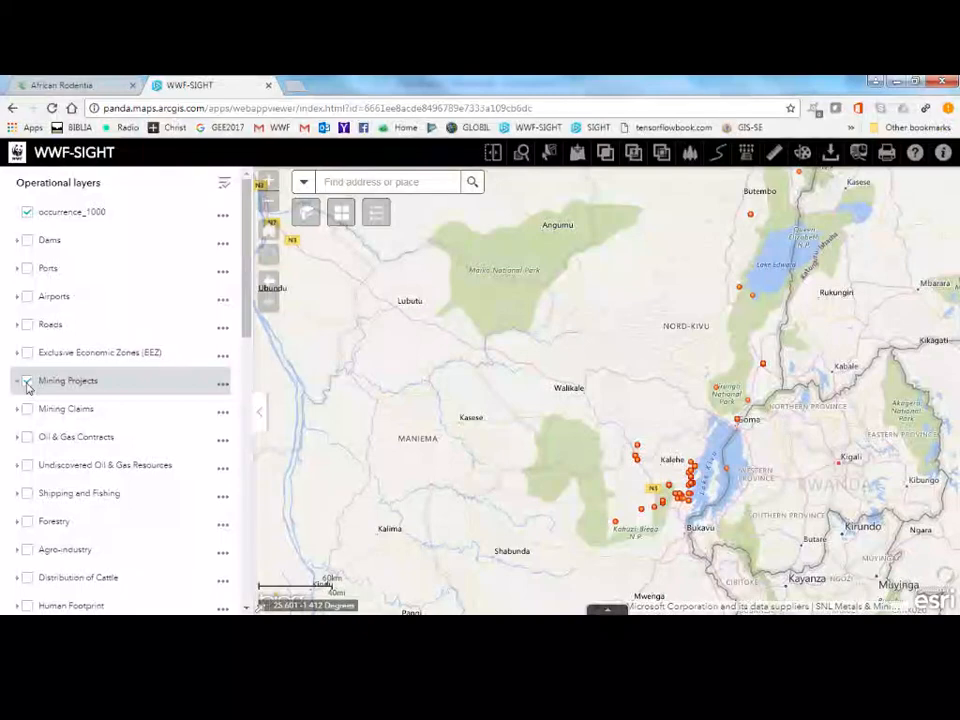
pyautogui.click(27, 411)
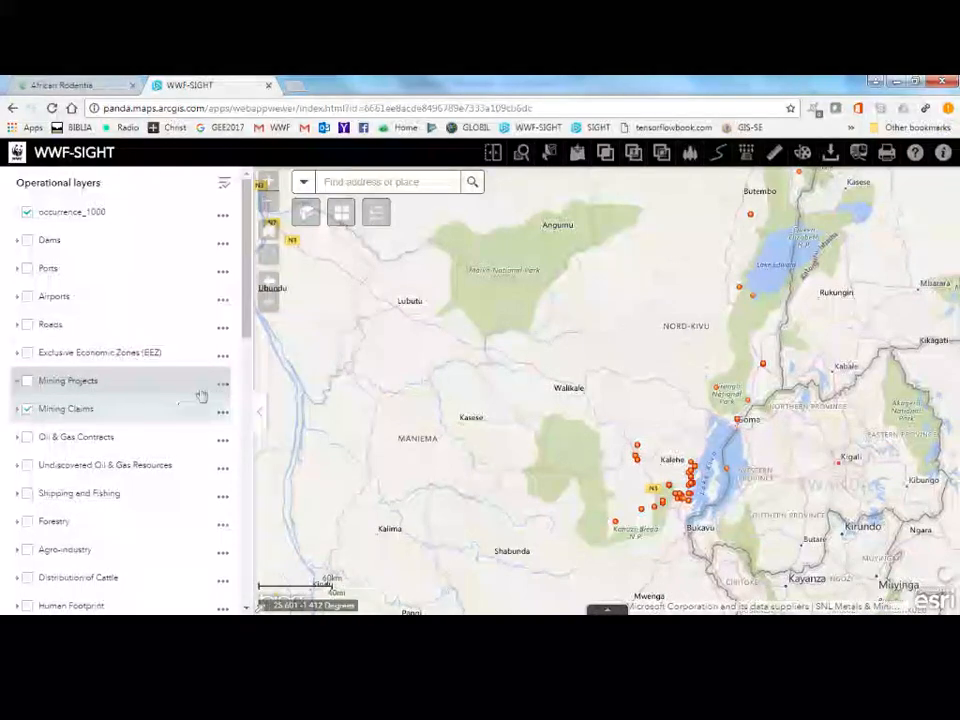
pyautogui.moveTo(245, 322); pyautogui.dragTo(245, 372)
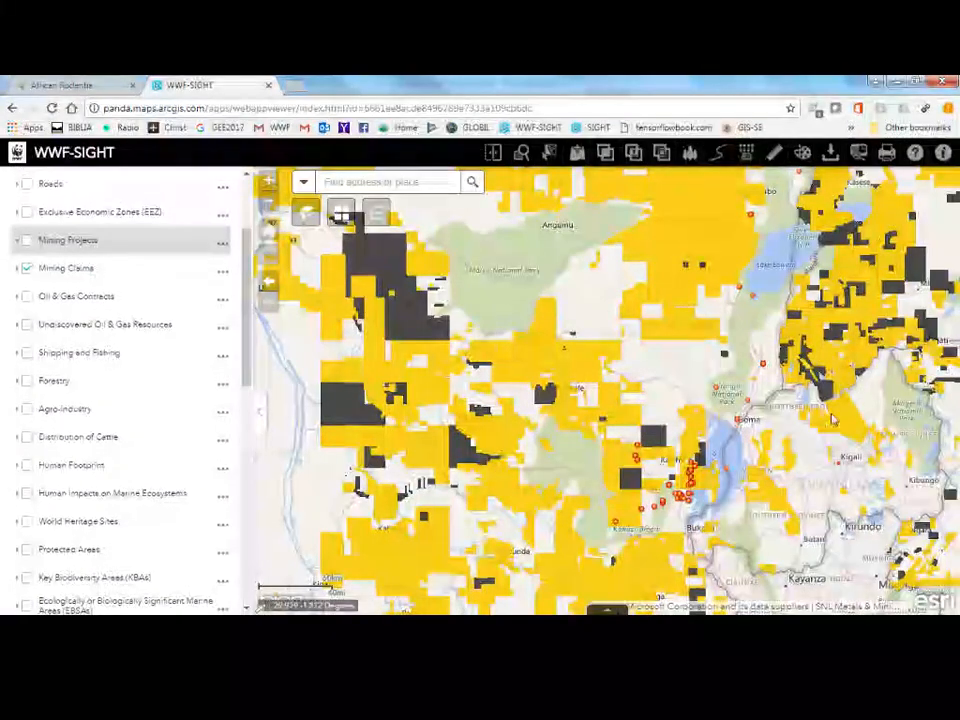
# Set the Mining Claims layer's transparency to about 50%.
pyautogui.moveTo(770, 474); pyautogui.dragTo(630, 404)
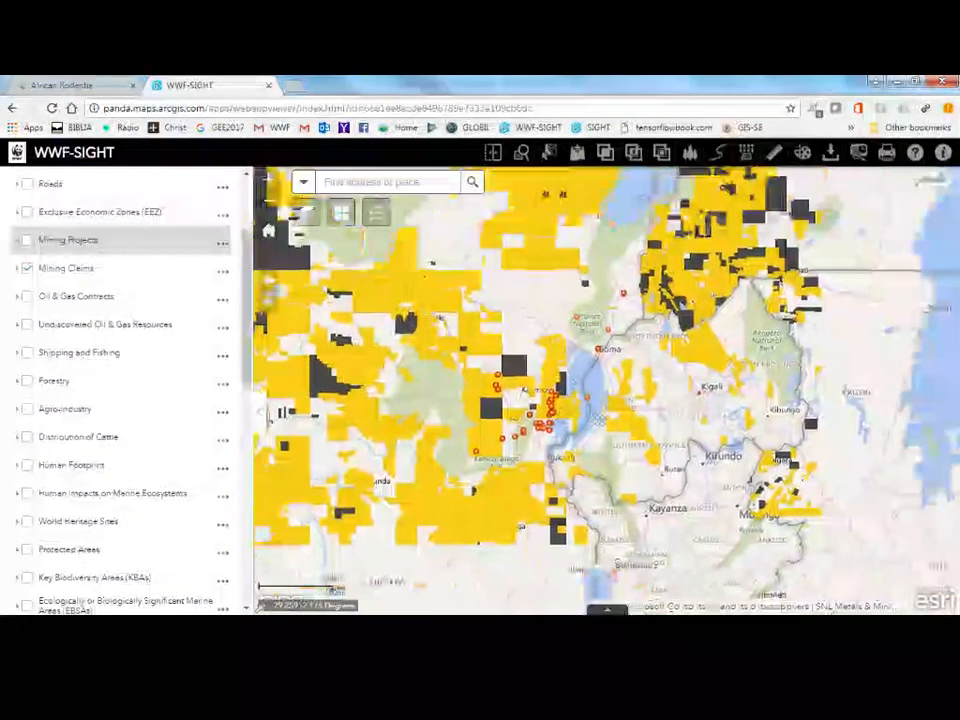
pyautogui.click(221, 272)
pyautogui.click(182, 331)
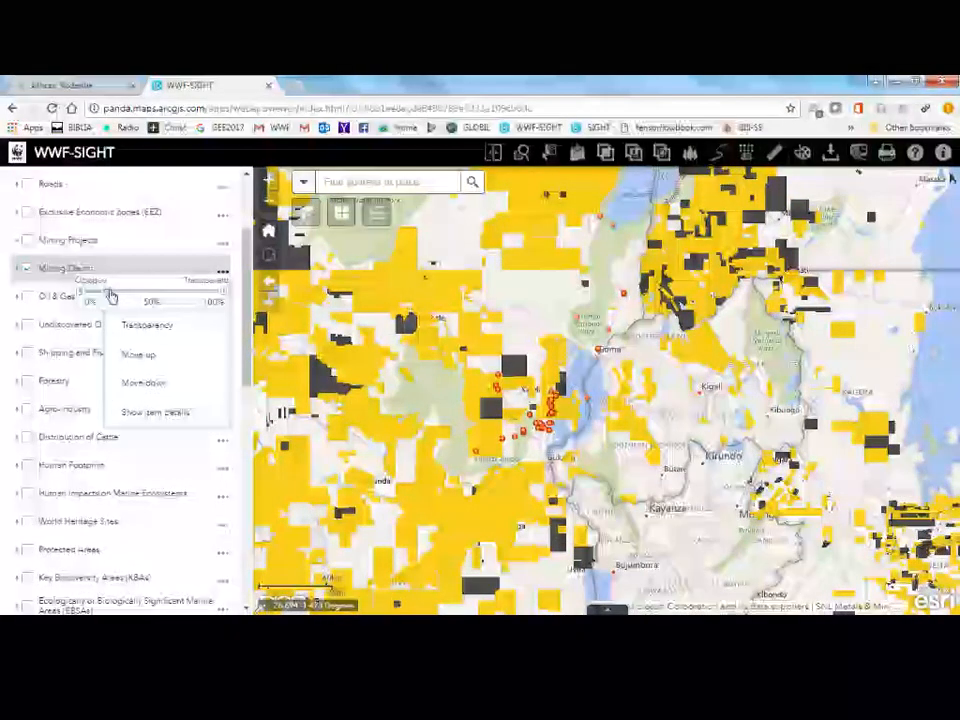
pyautogui.moveTo(111, 296); pyautogui.dragTo(162, 300)
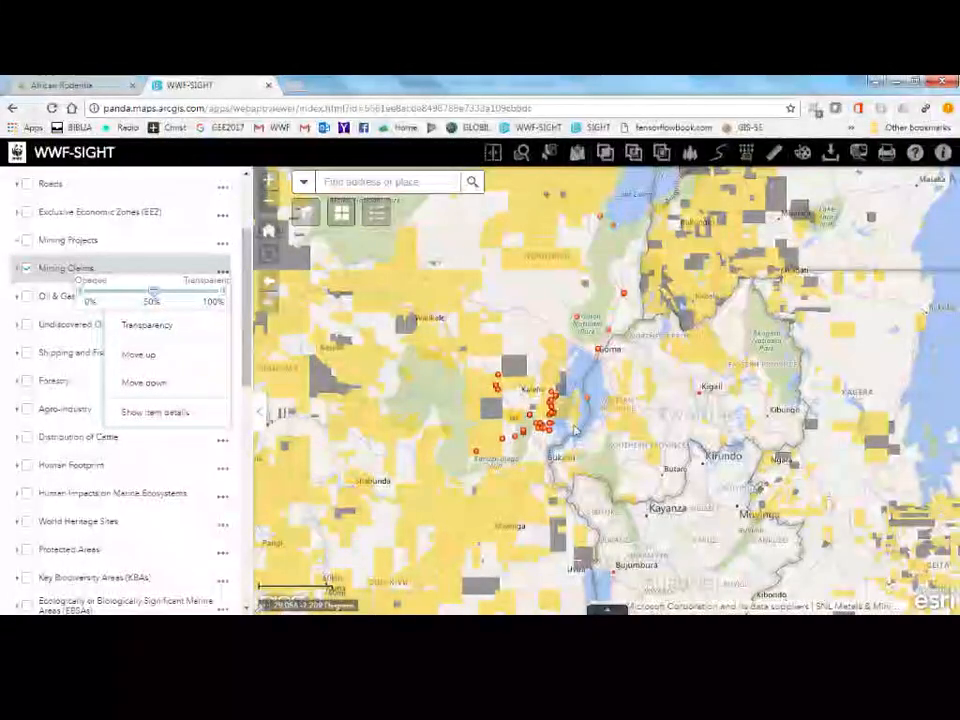
# Set up a print of the map around Lake Kivu using the WWF SIGHT A4 portrait layout.
pyautogui.scroll(2, 575, 430)
pyautogui.scroll(-1, 574, 428)
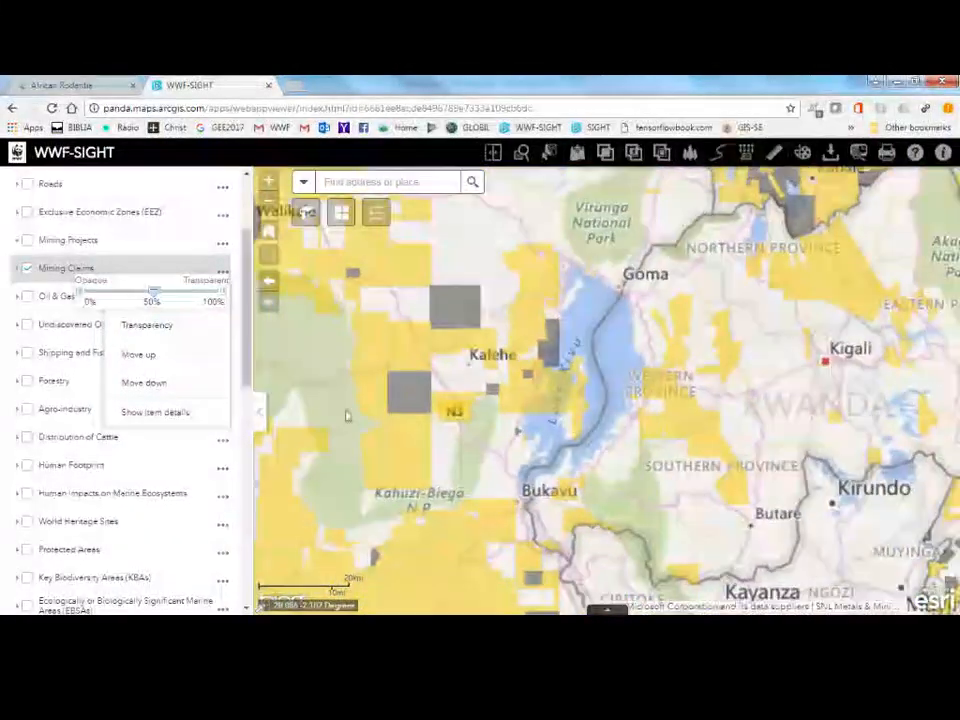
pyautogui.click(260, 412)
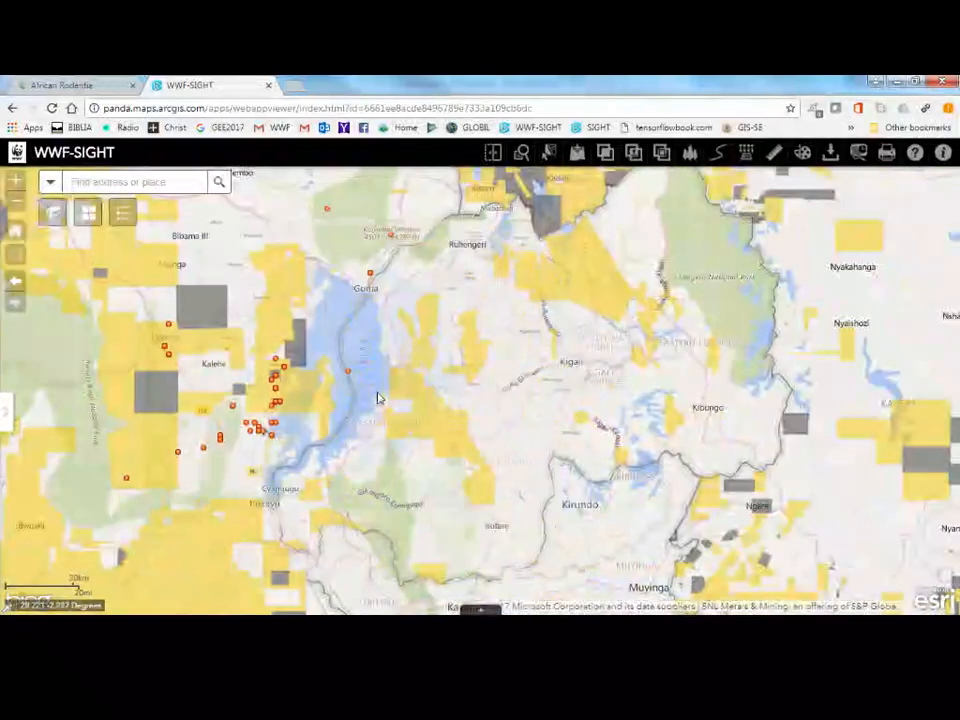
pyautogui.moveTo(377, 396); pyautogui.dragTo(594, 410)
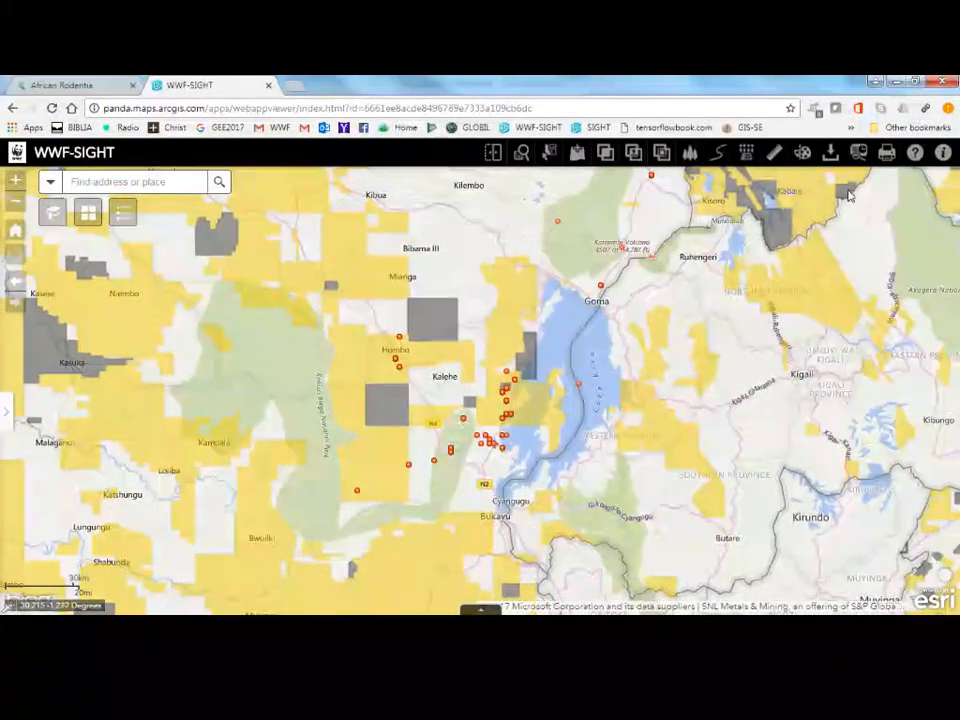
pyautogui.click(885, 154)
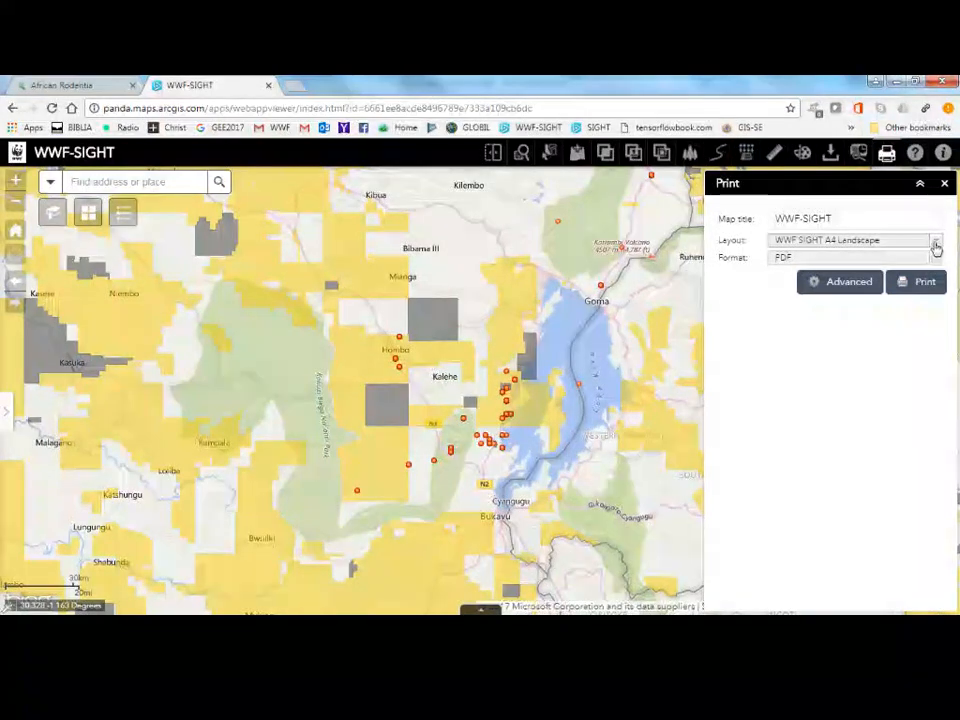
pyautogui.click(936, 245)
pyautogui.click(887, 283)
# Set the title of the printed map to WWF-SIGHT - African Rodentia.
pyautogui.click(877, 219)
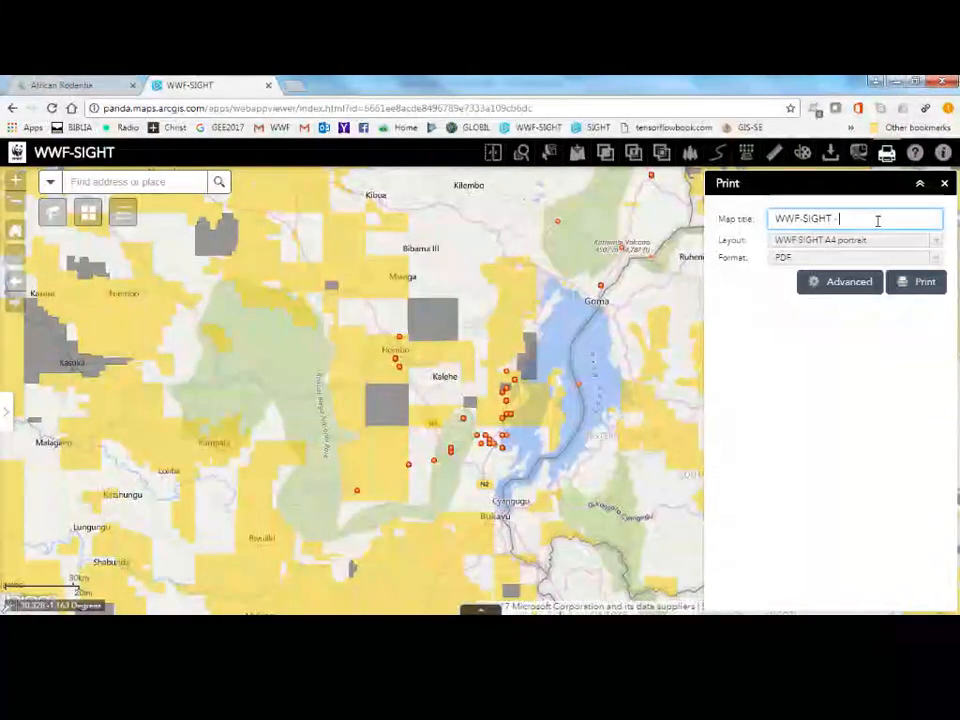
pyautogui.write('- Africa')
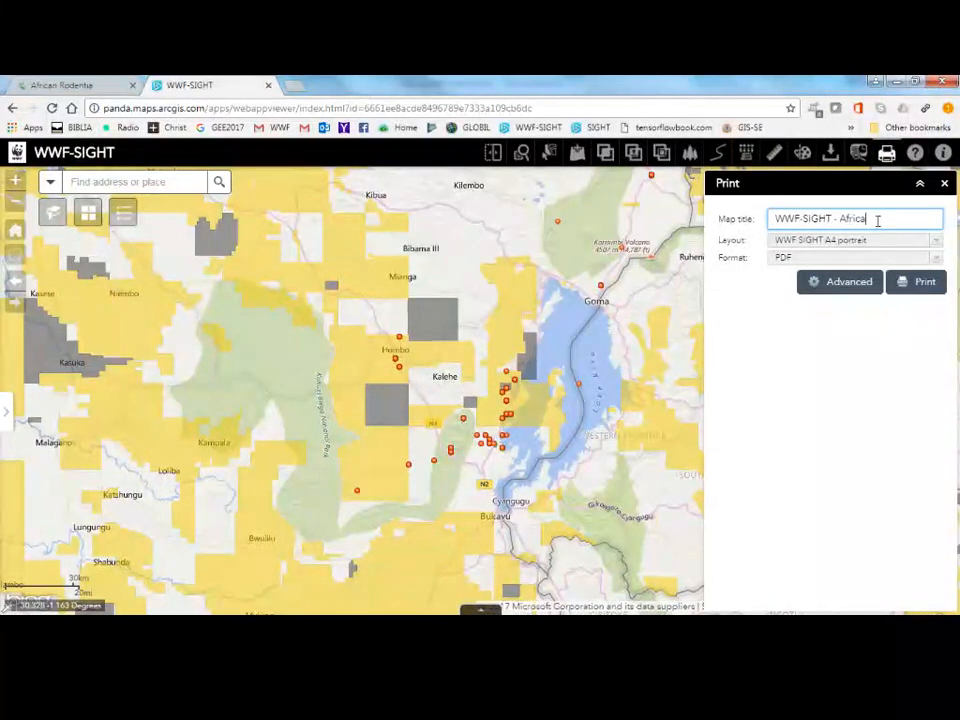
pyautogui.write('n Roden')
pyautogui.write('tia')
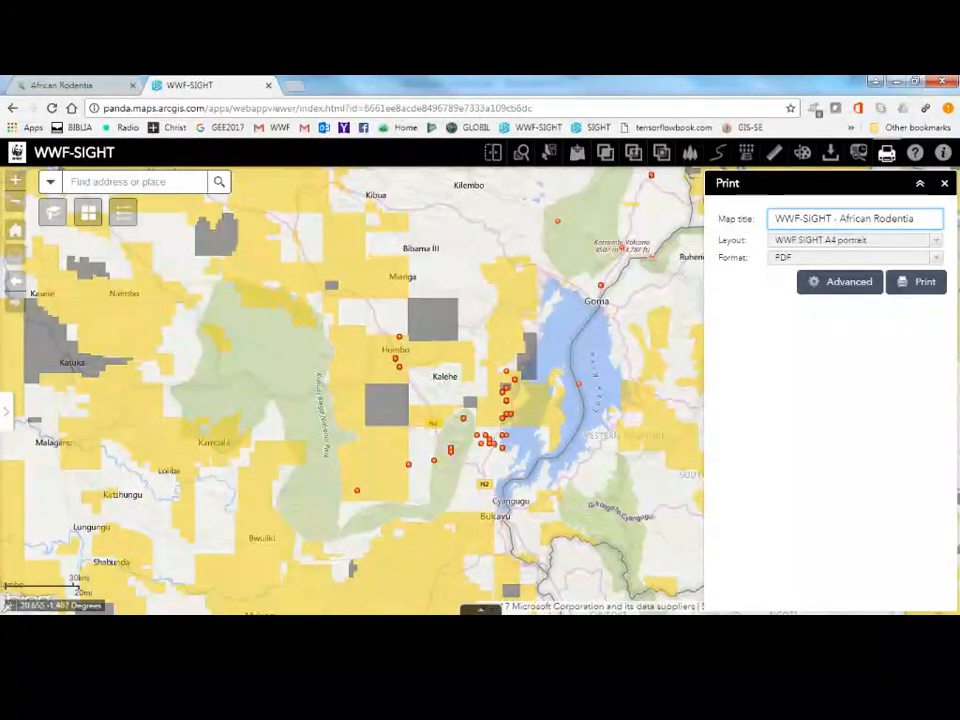
# Print the titled map as a PDF and open the output to check its map and legend.
pyautogui.click(921, 284)
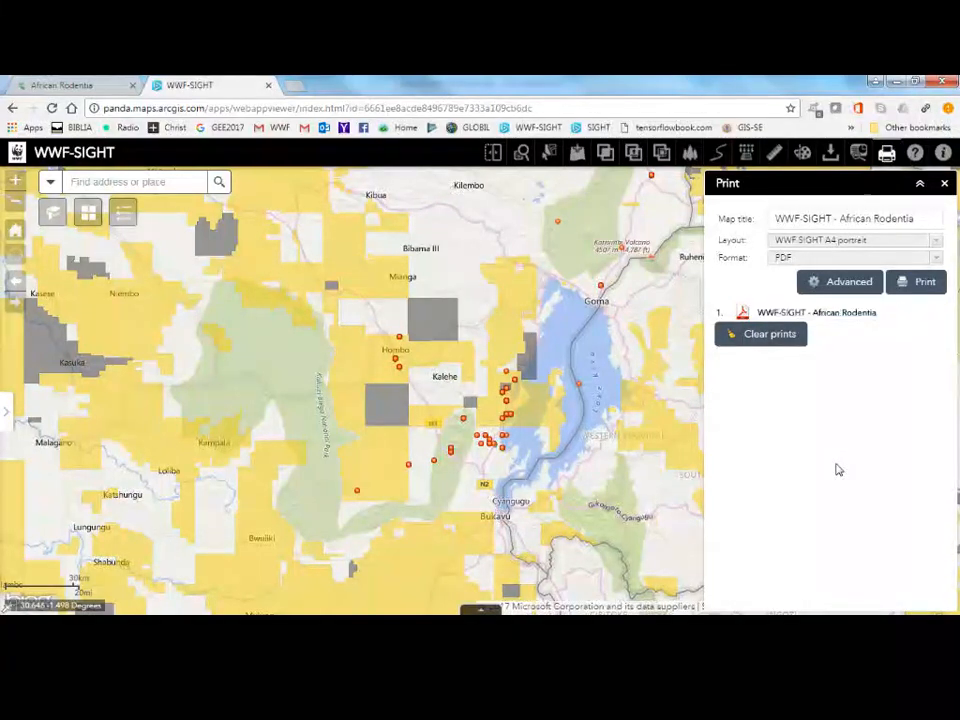
pyautogui.click(862, 314)
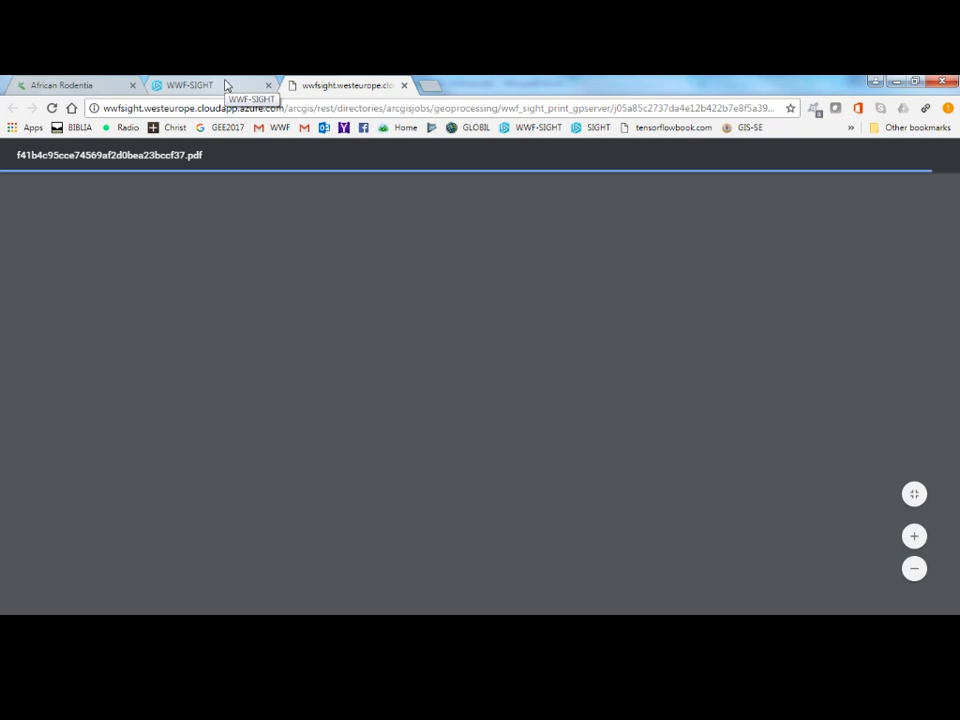
pyautogui.scroll(-3, 408, 333)
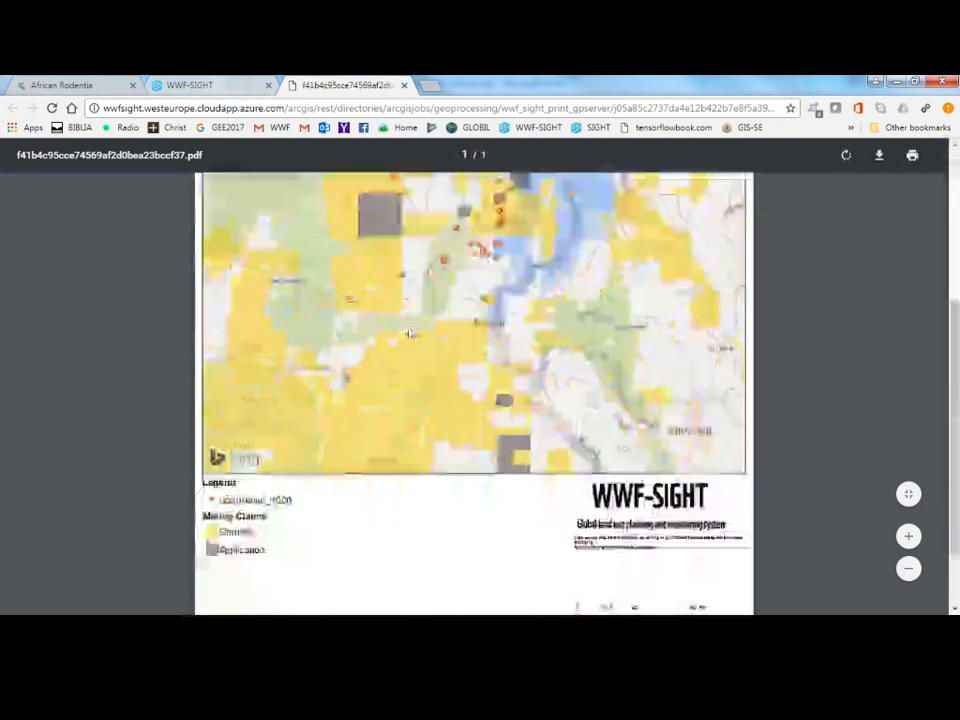
pyautogui.scroll(3, 409, 332)
pyautogui.scroll(1, 356, 259)
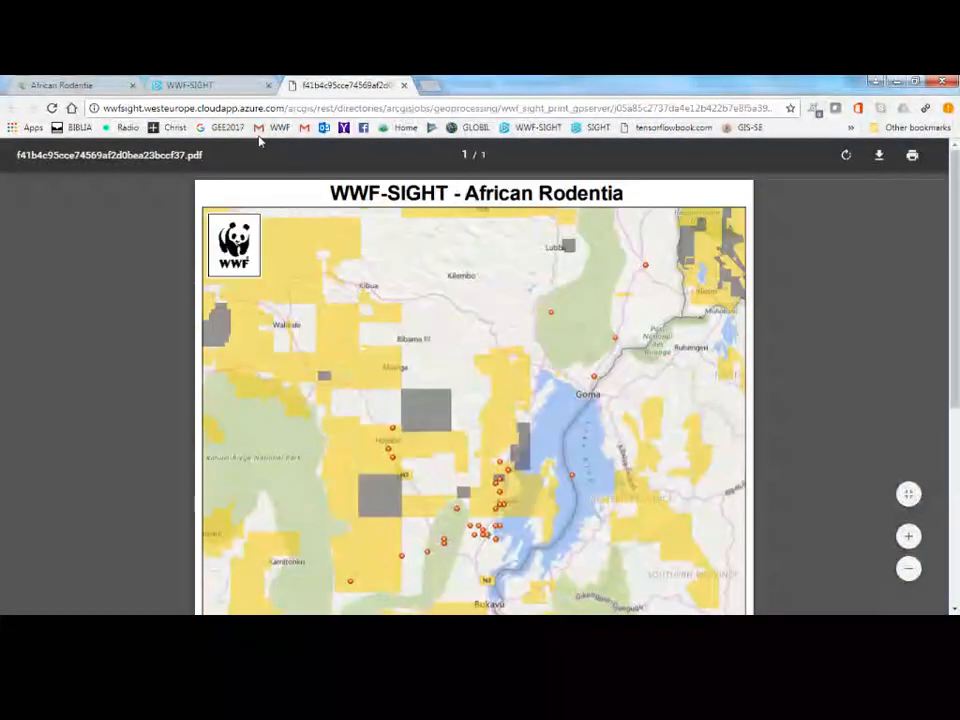
# Return to WWF-SIGHT and add the occurrence_TZA.csv file to the map, leaving the data and layer panels closed.
pyautogui.click(222, 88)
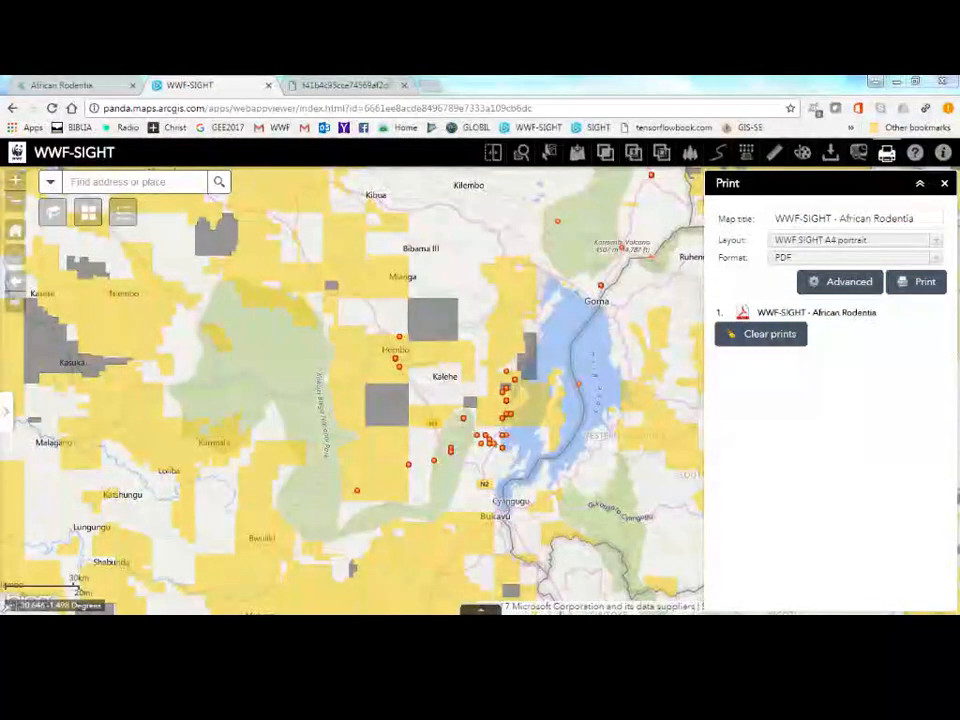
pyautogui.click(577, 152)
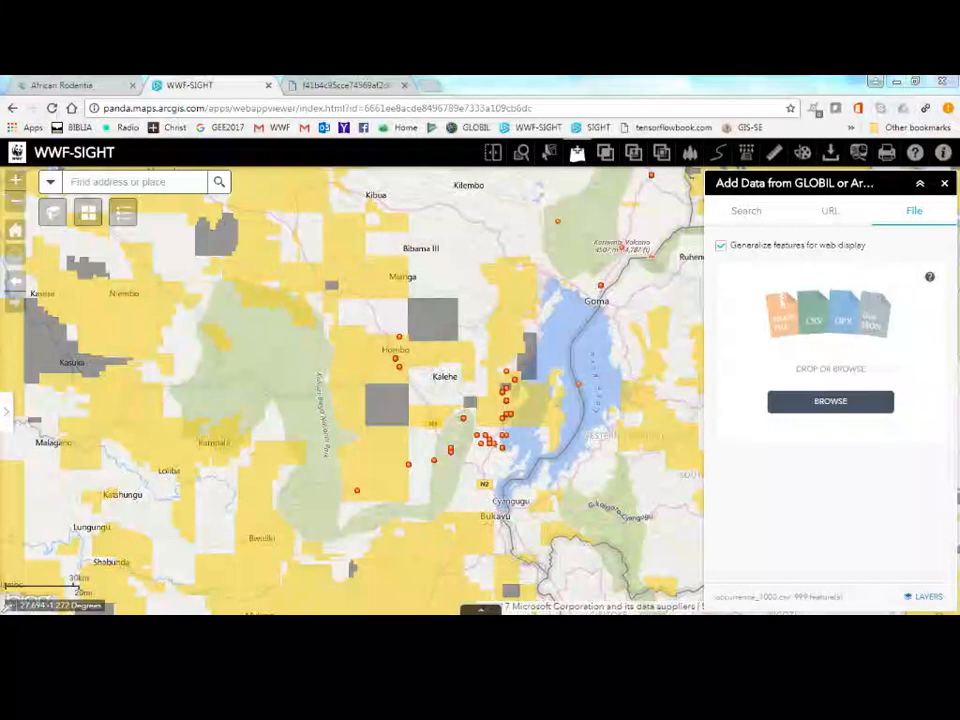
pyautogui.moveTo(405, 335); pyautogui.dragTo(824, 327)
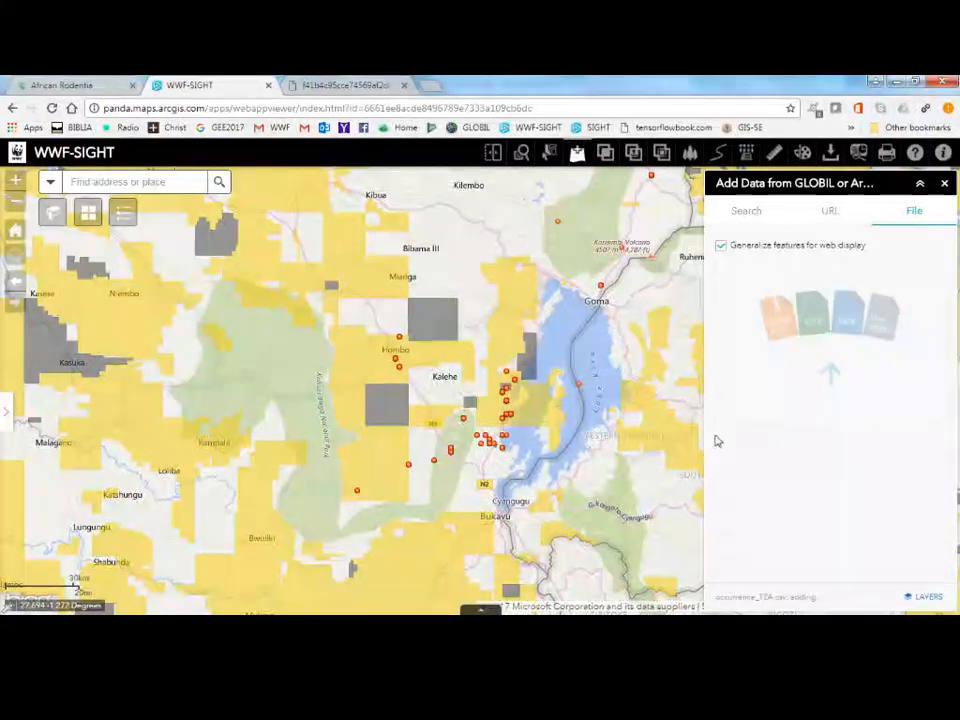
pyautogui.click(5, 425)
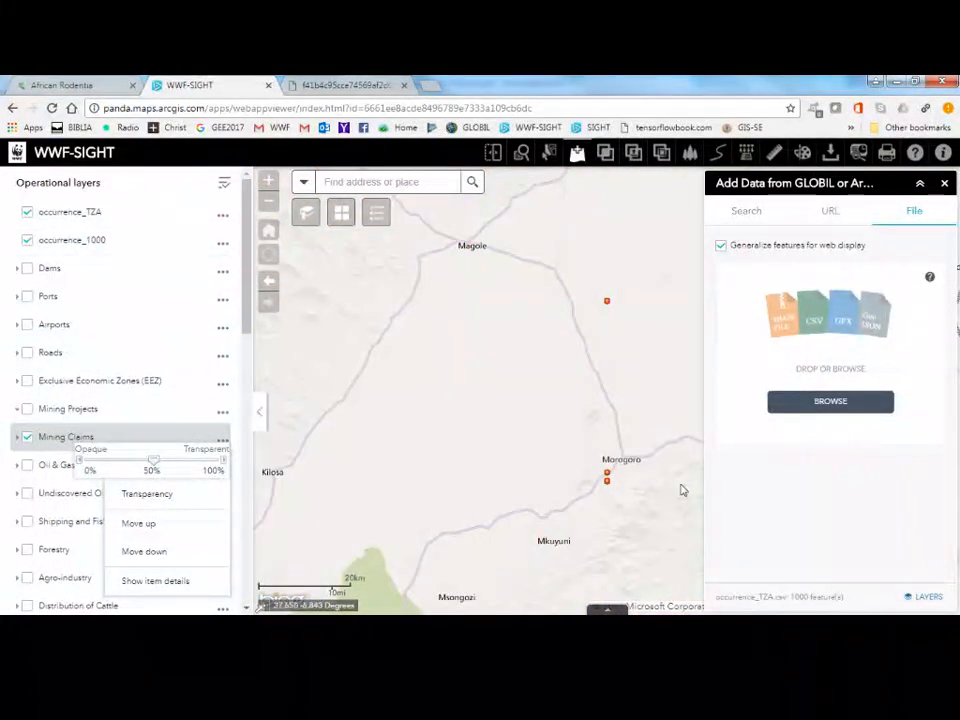
pyautogui.click(946, 187)
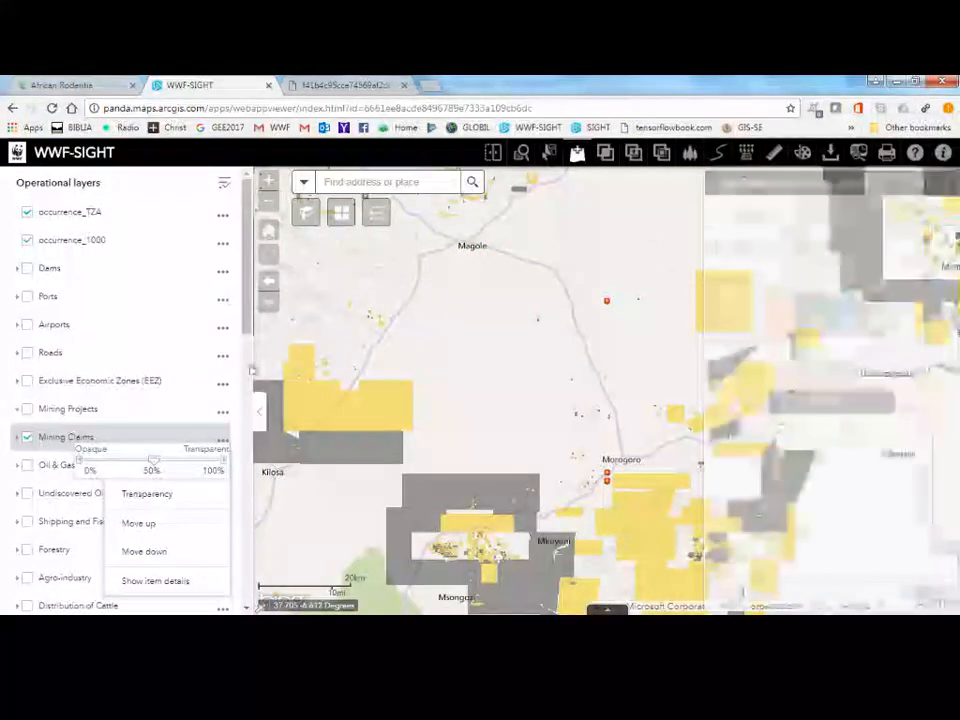
pyautogui.click(259, 412)
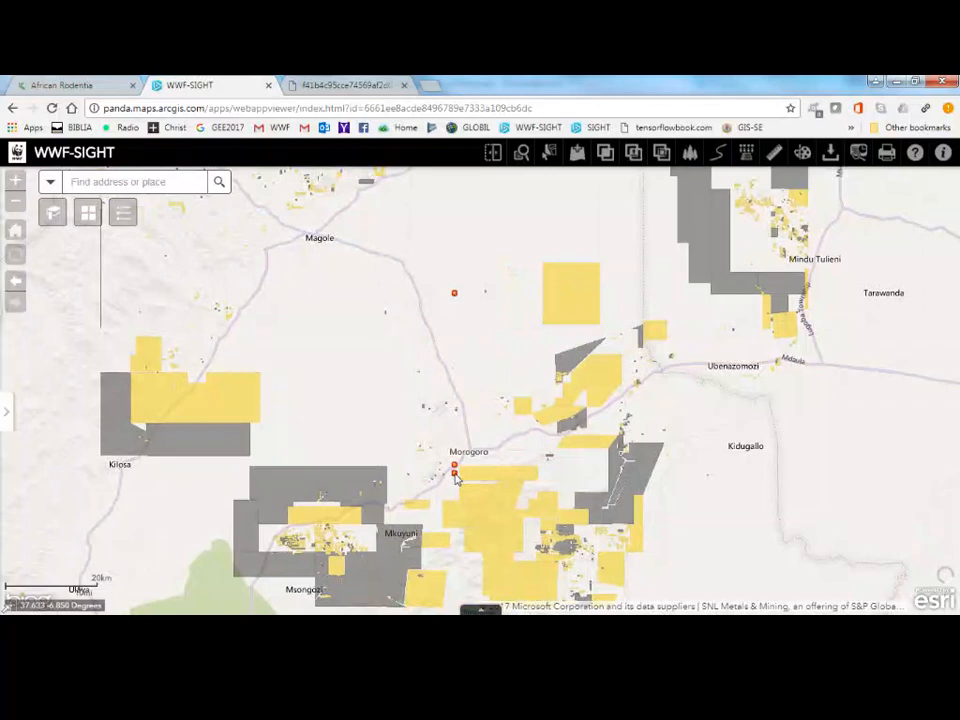
# Examine the attributes of the first occurrence_TZA record at the southernmost point beside Morogoro, including locality and taxonomy.
pyautogui.click(455, 474)
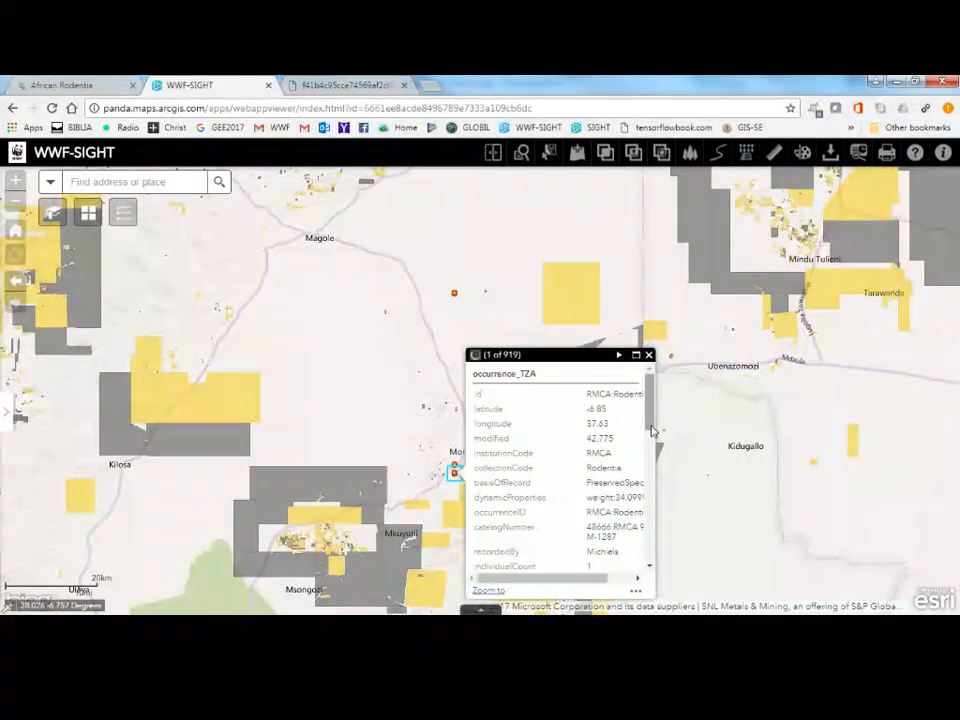
pyautogui.moveTo(649, 428); pyautogui.dragTo(643, 513)
pyautogui.scroll(1, 641, 535)
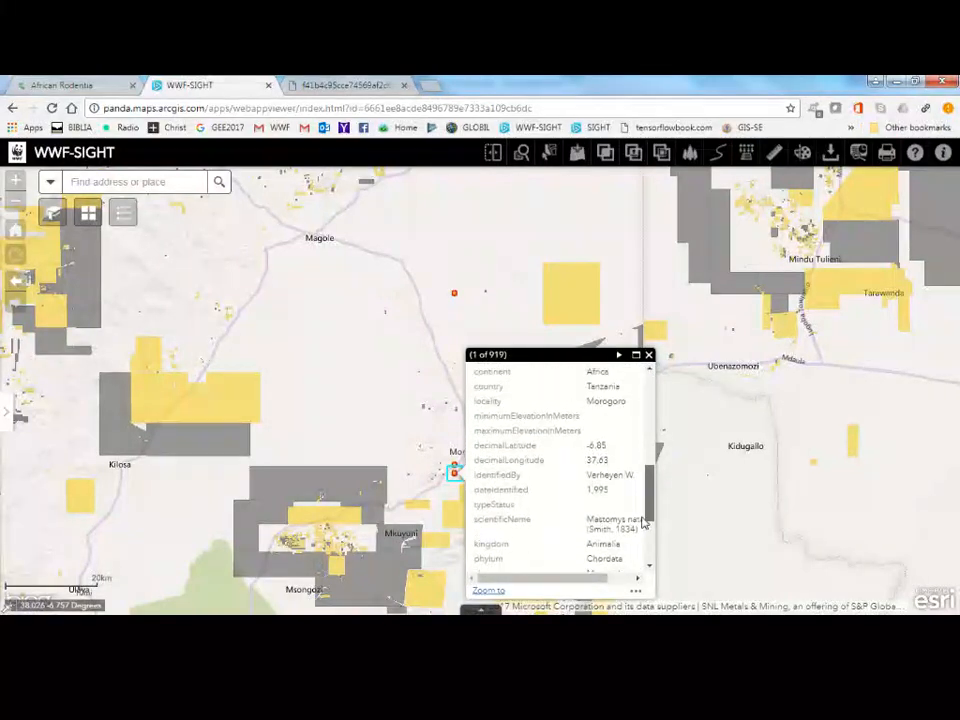
pyautogui.scroll(-3, 641, 540)
pyautogui.scroll(-2, 638, 552)
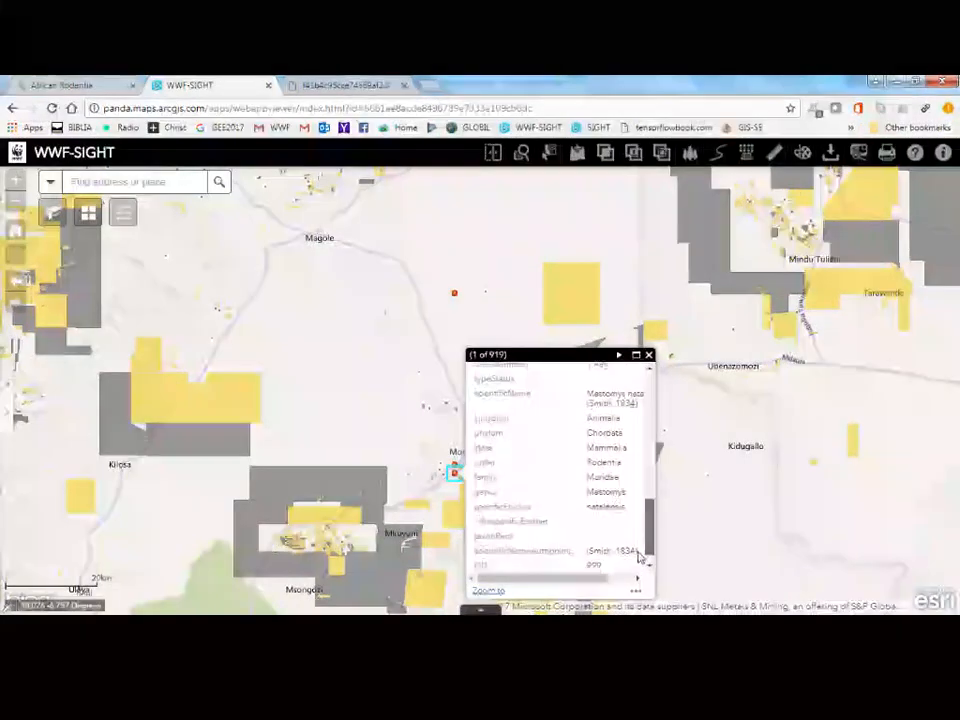
pyautogui.scroll(6, 642, 529)
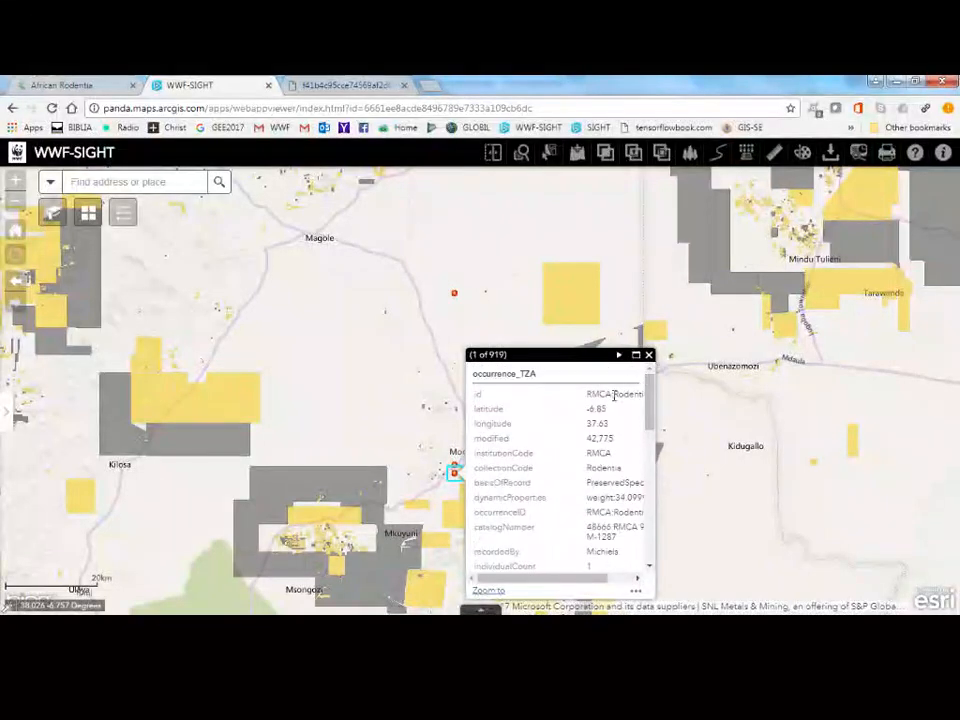
# Page through several more records stacked at the southernmost Morogoro point, leaving the record details closed.
pyautogui.click(619, 356)
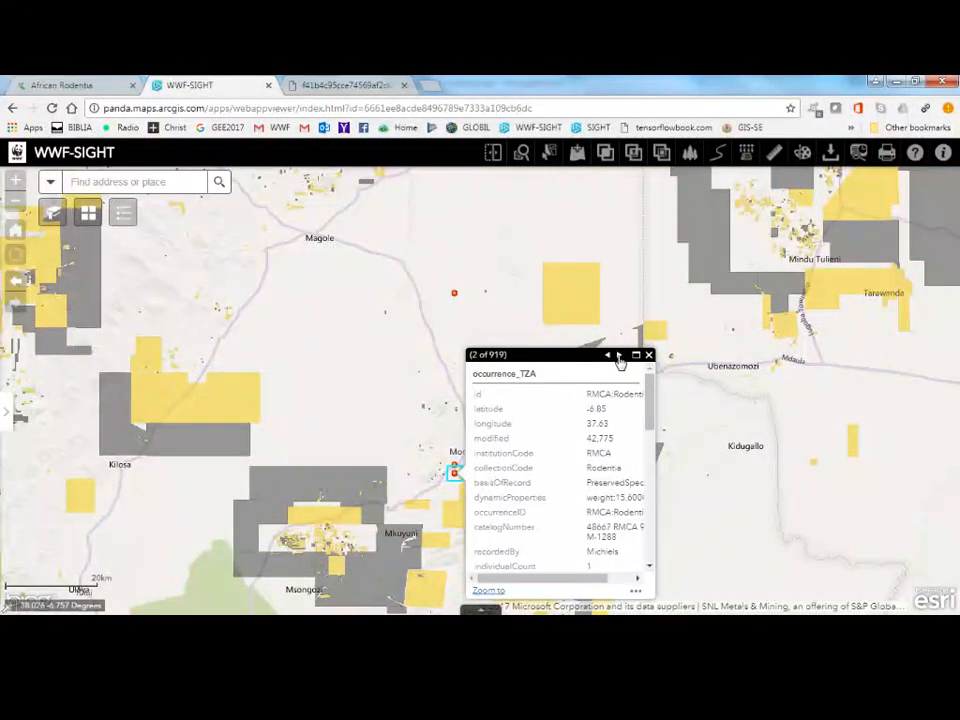
pyautogui.click(619, 358)
pyautogui.click(619, 358)
pyautogui.click(619, 358)
pyautogui.click(619, 358)
pyautogui.click(619, 358)
pyautogui.click(619, 358)
pyautogui.click(619, 358)
pyautogui.click(619, 357)
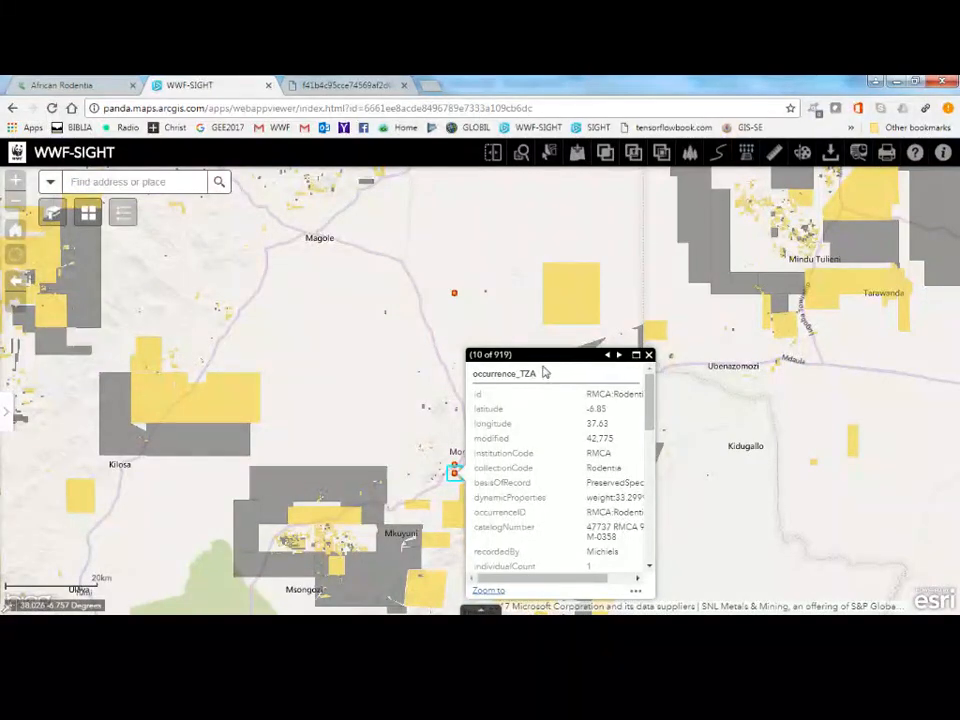
pyautogui.click(648, 355)
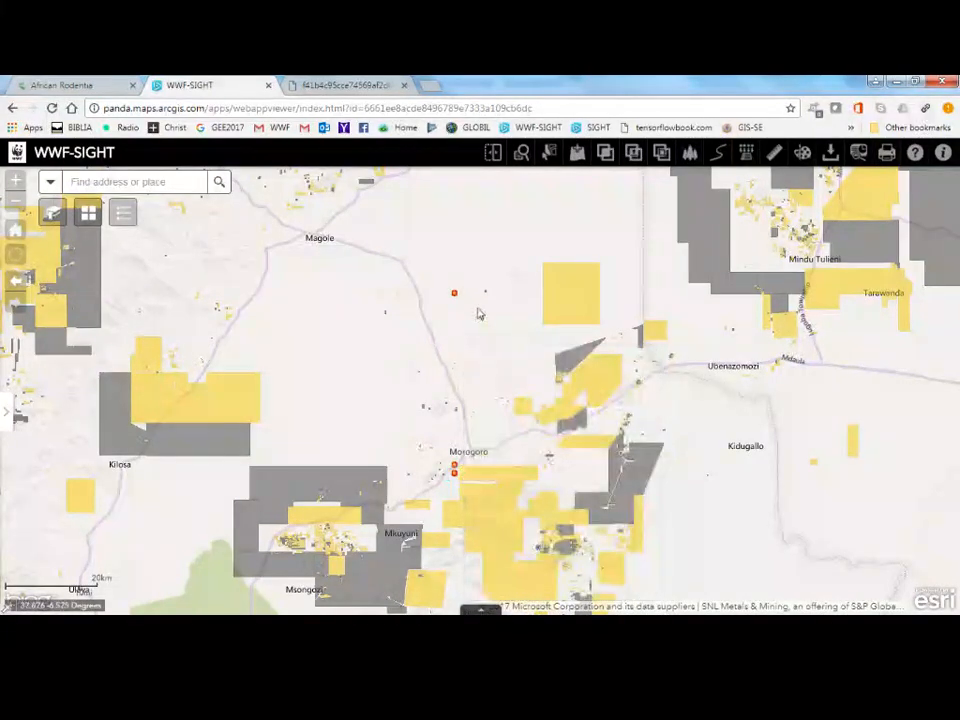
# Check the occurrence_TZA records at the isolated point north of Morogoro and at the upper point beside the town.
pyautogui.click(455, 297)
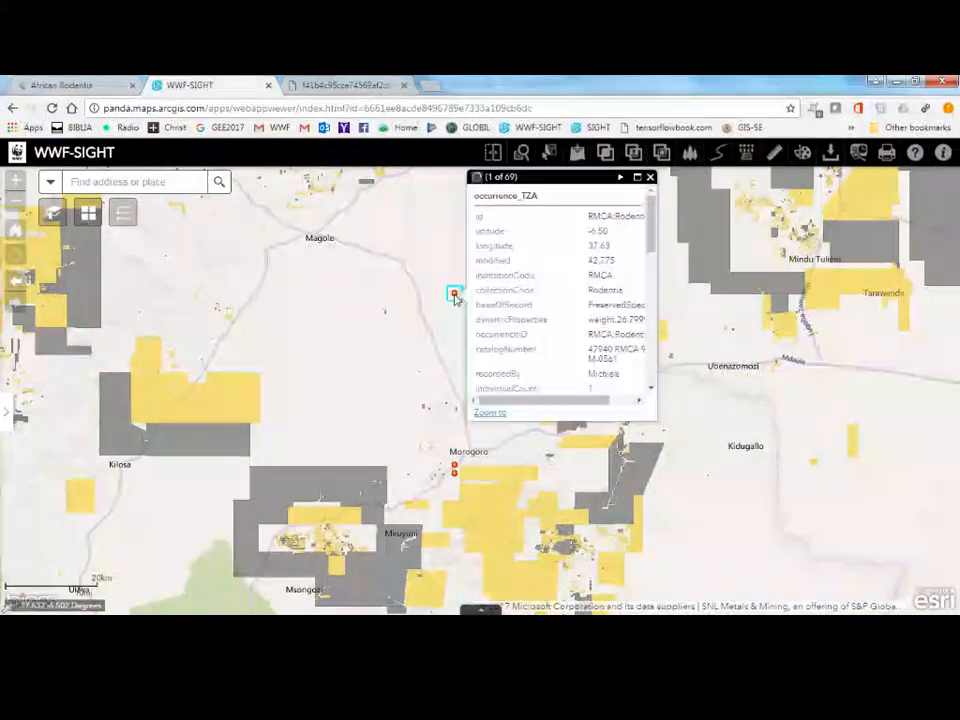
pyautogui.click(623, 178)
pyautogui.click(623, 178)
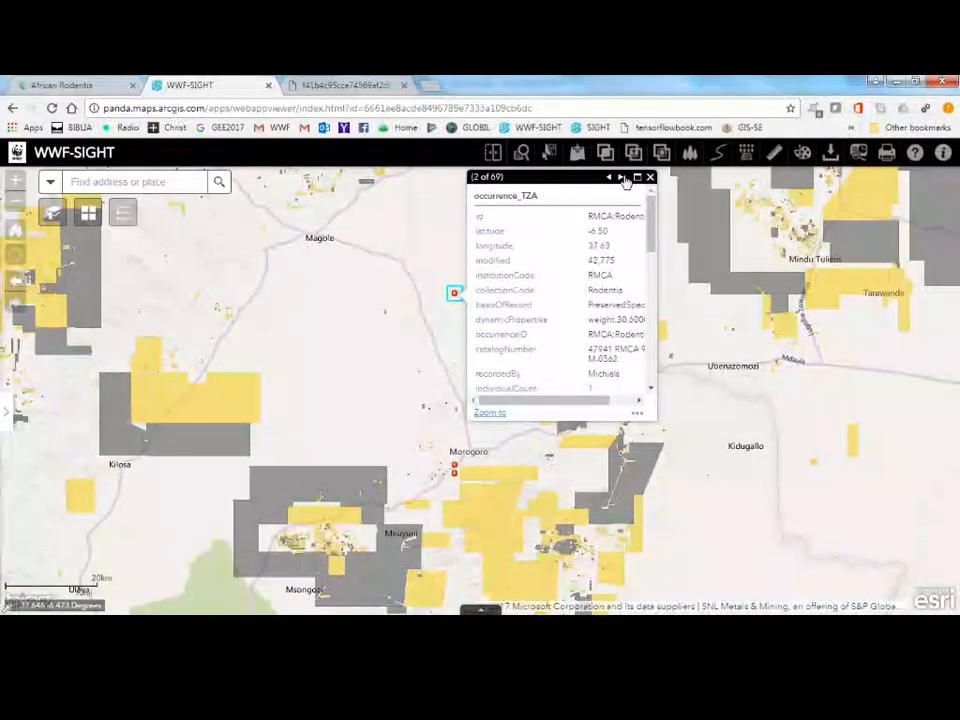
pyautogui.click(623, 178)
pyautogui.click(623, 178)
pyautogui.click(623, 178)
pyautogui.click(623, 178)
pyautogui.click(650, 178)
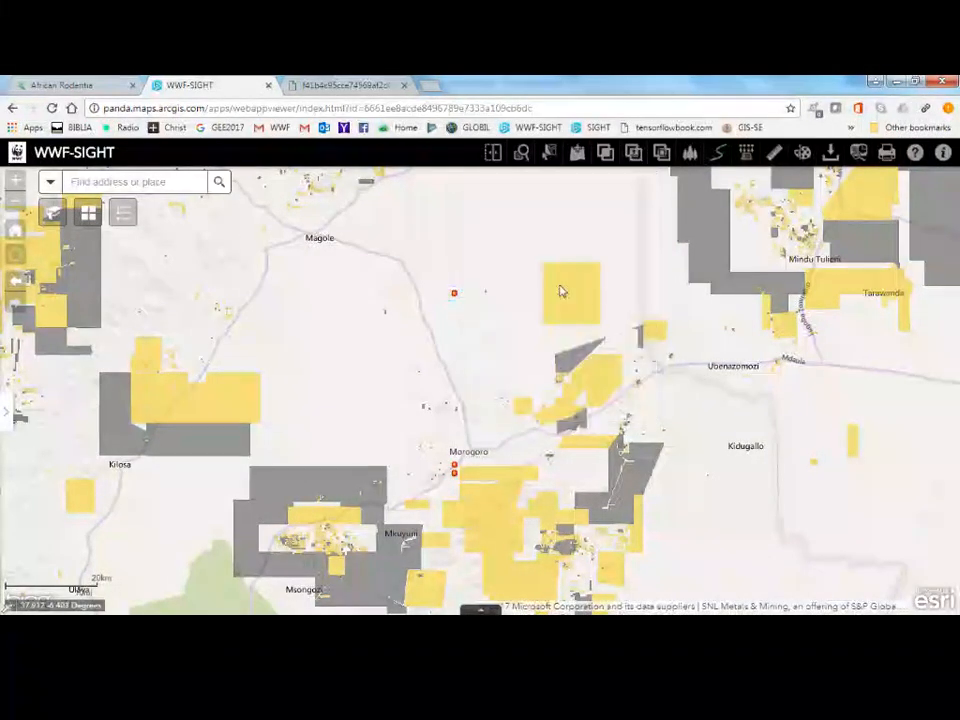
pyautogui.click(455, 469)
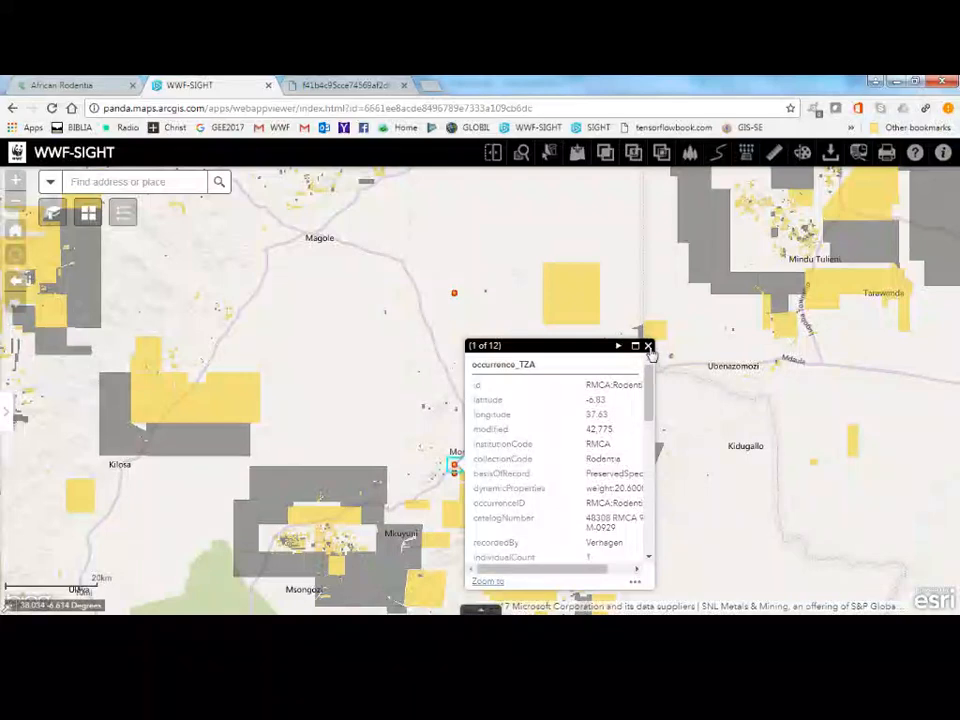
pyautogui.click(648, 347)
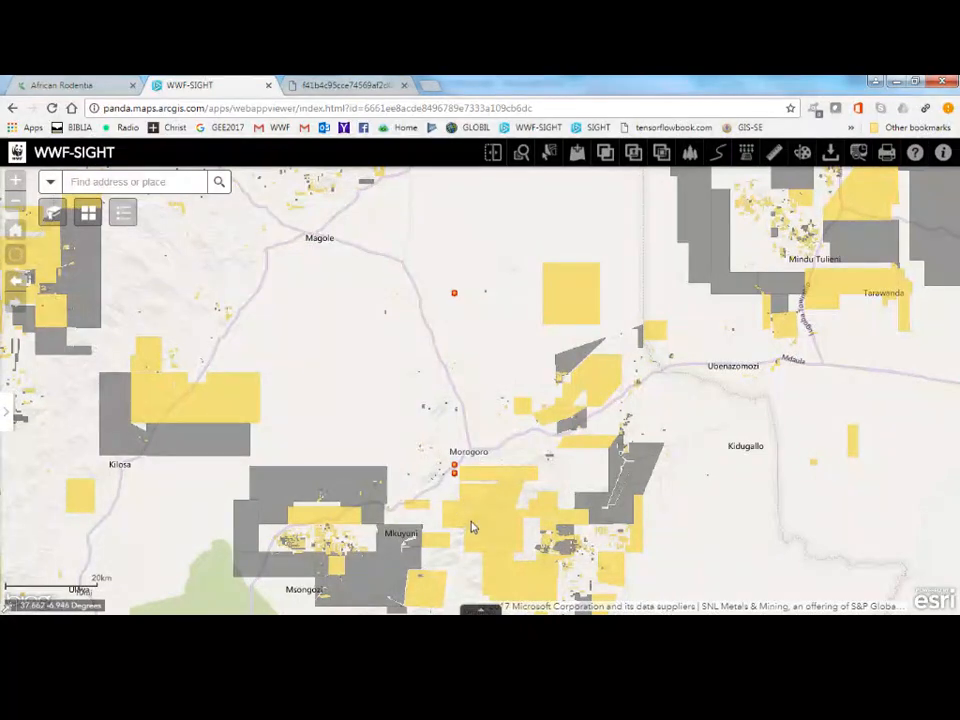
# Print the map around Morogoro as a PDF with the existing title and WWF SIGHT A4 portrait layout.
pyautogui.moveTo(496, 503); pyautogui.dragTo(516, 501)
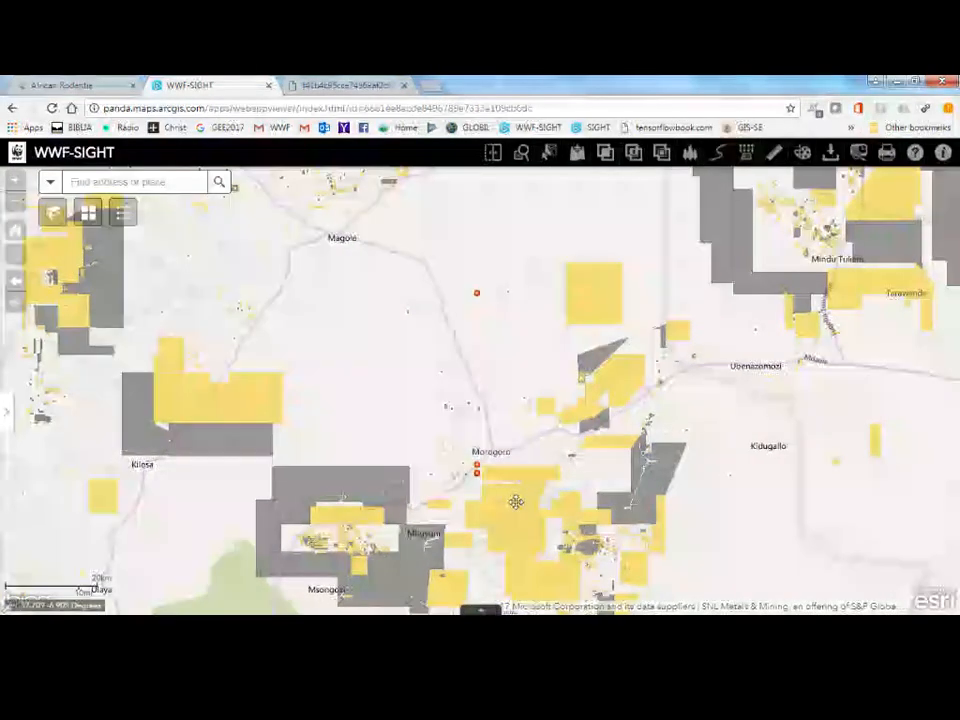
pyautogui.click(886, 152)
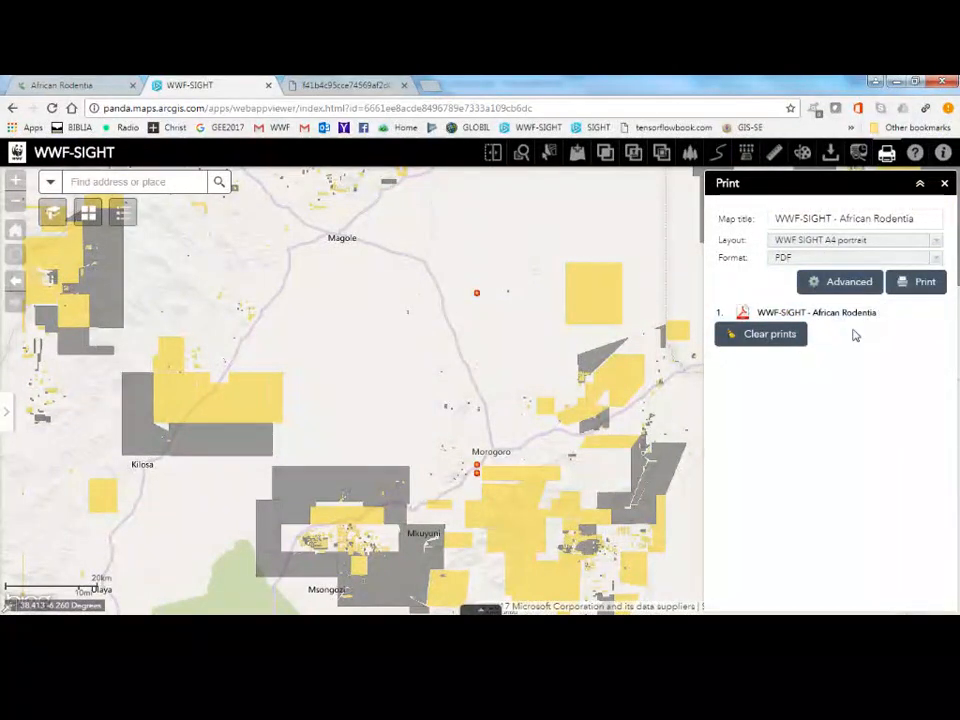
pyautogui.click(917, 283)
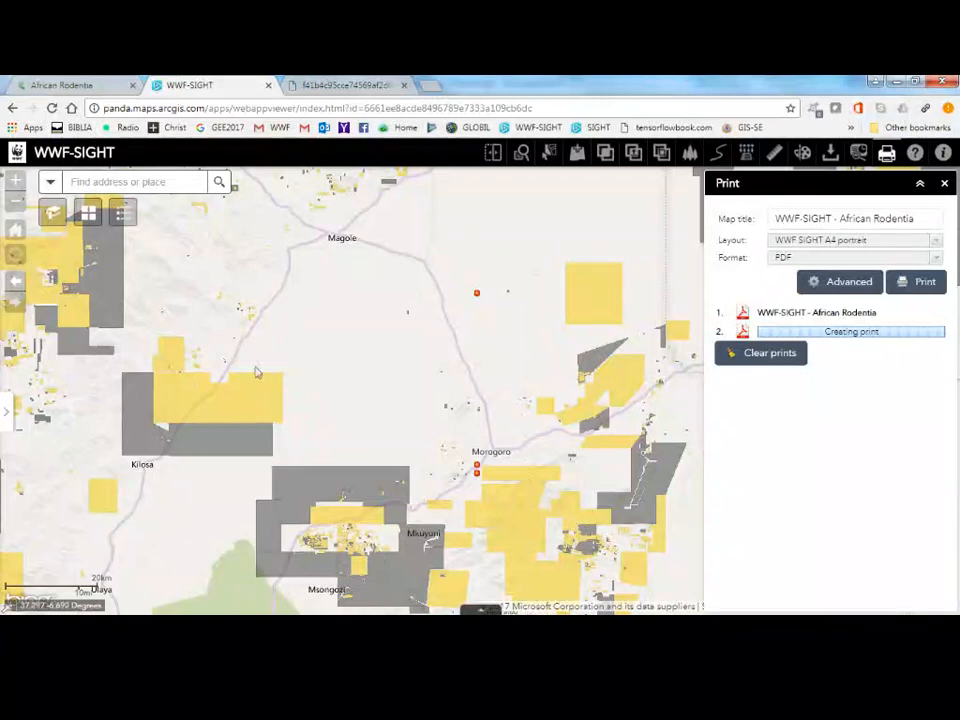
# View the occurrence_TZA layer's attribute table and locate its first record on the map, leaving the record details closed.
pyautogui.click(9, 414)
pyautogui.click(223, 216)
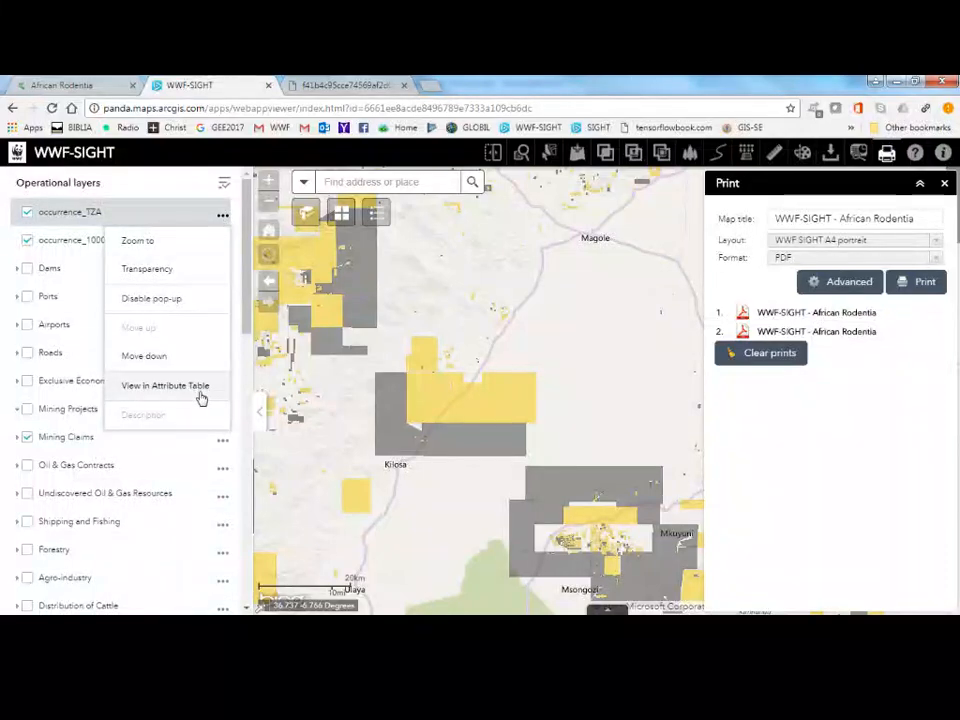
pyautogui.click(202, 398)
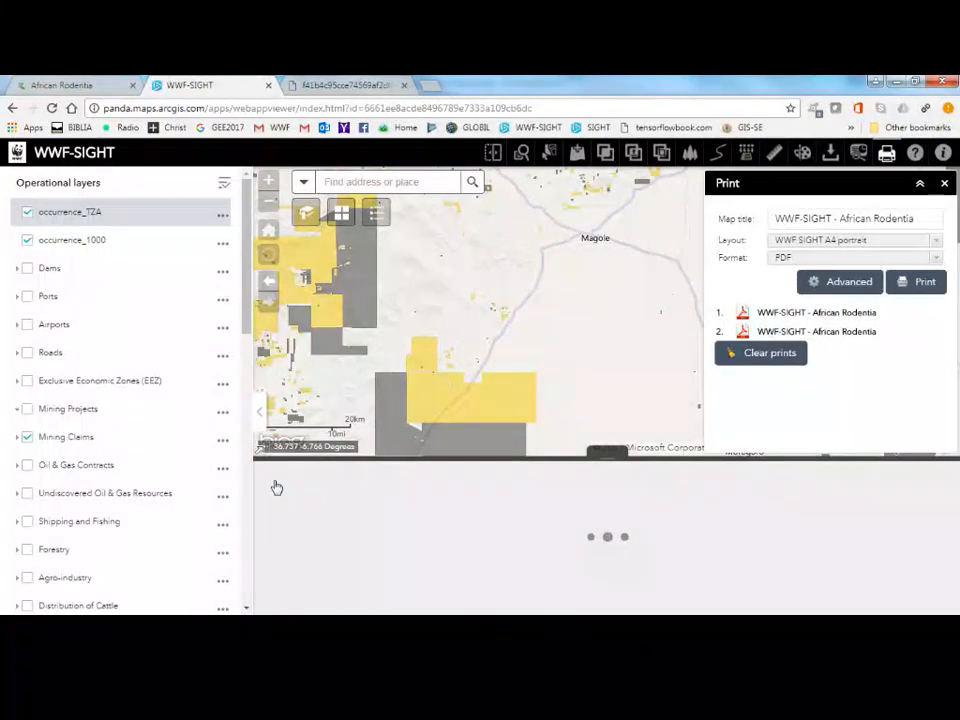
pyautogui.click(259, 533)
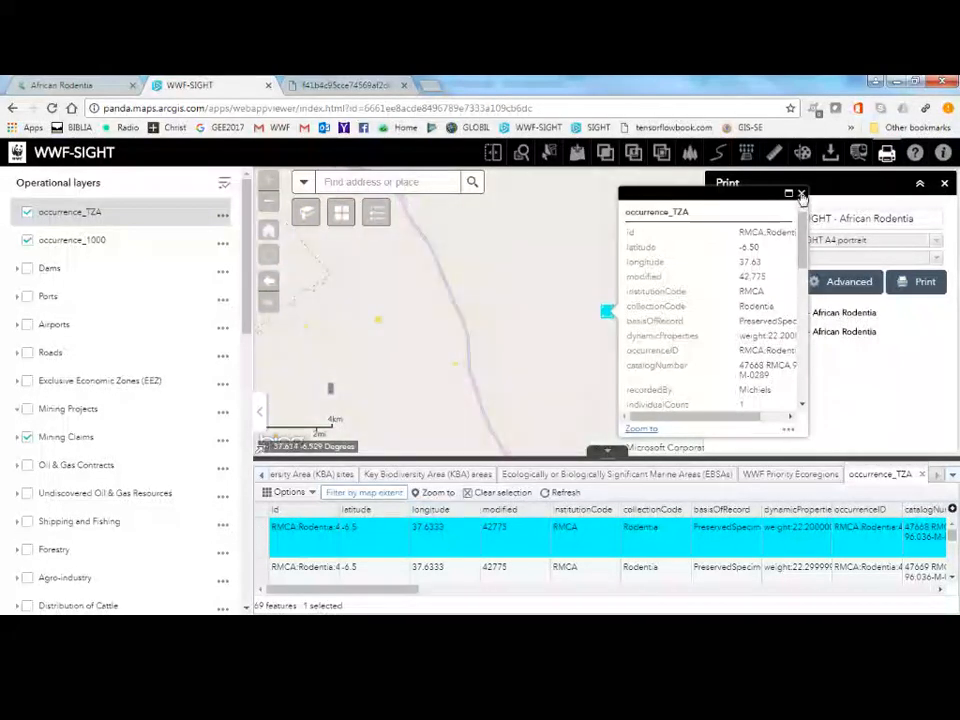
pyautogui.click(801, 194)
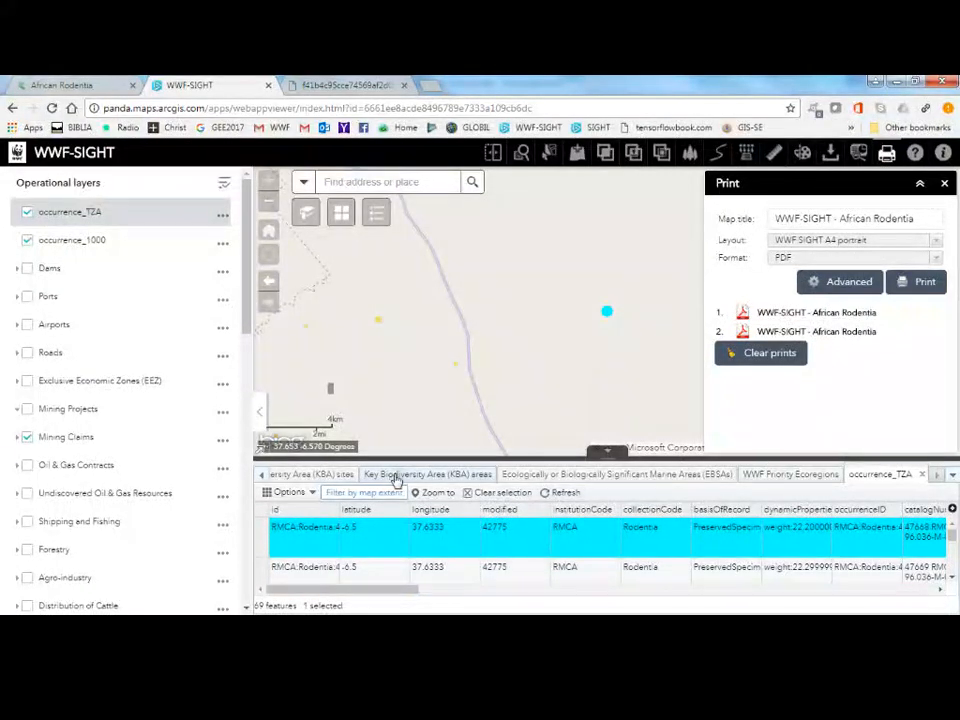
# Open the second African Rodentia print and review the Morogoro map, legend and scale.
pyautogui.click(832, 340)
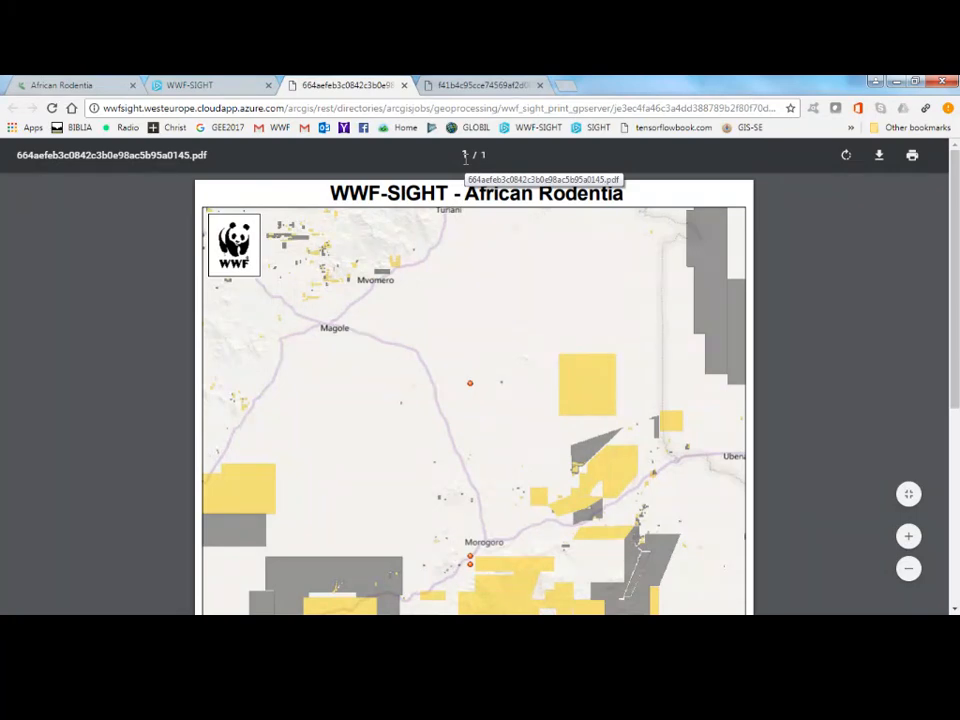
pyautogui.scroll(-4, 497, 326)
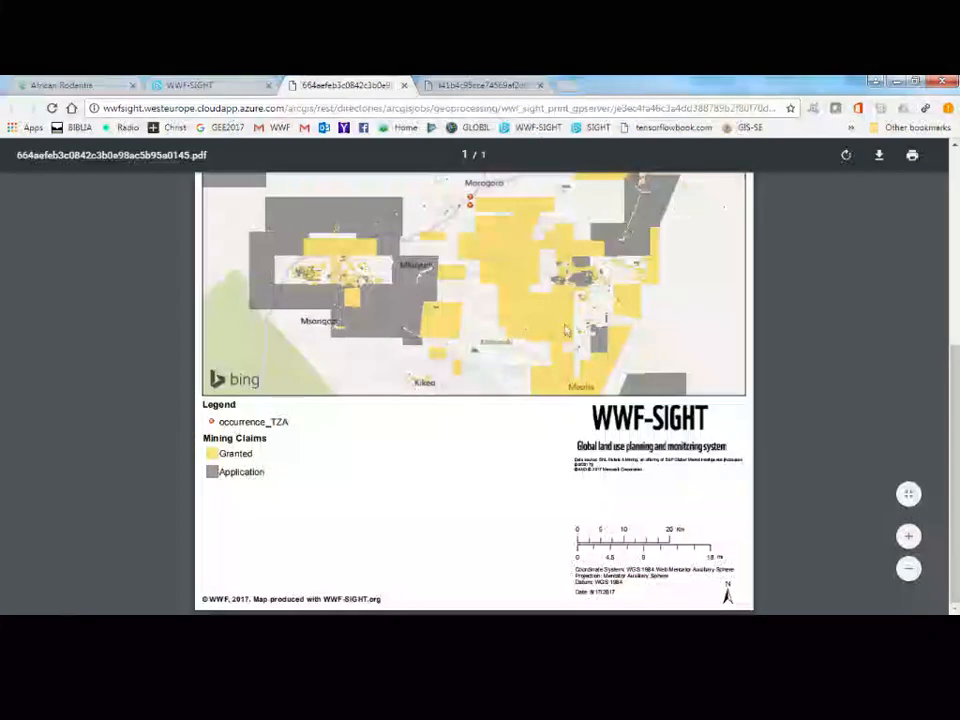
pyautogui.scroll(5, 531, 332)
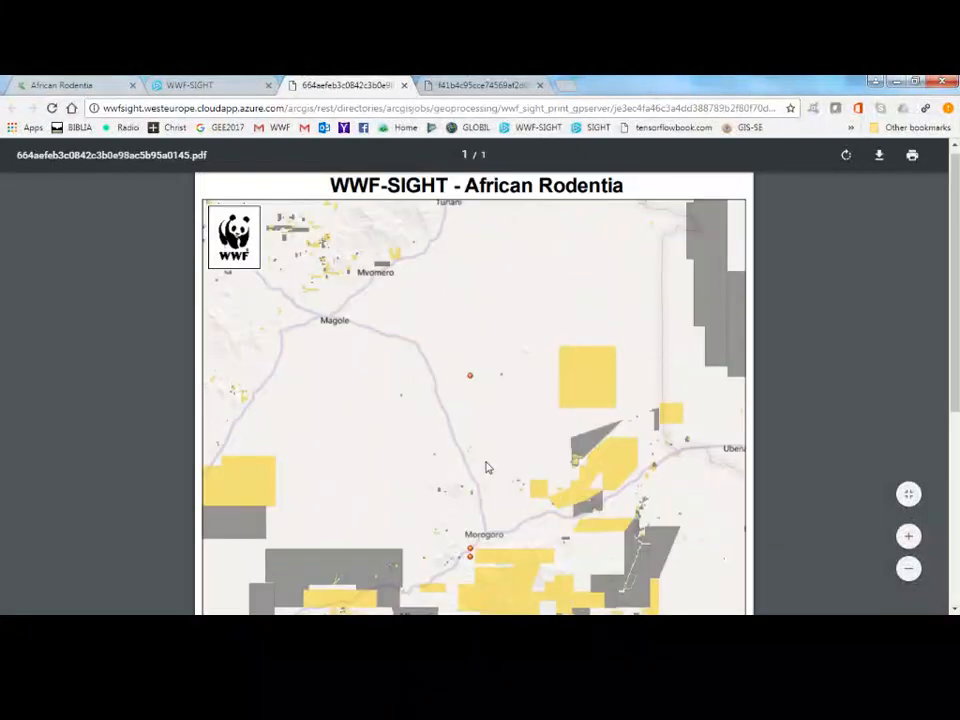
# Review the African Rodentia dataset page on GBIF, looking over its occurrence map and description.
pyautogui.click(62, 85)
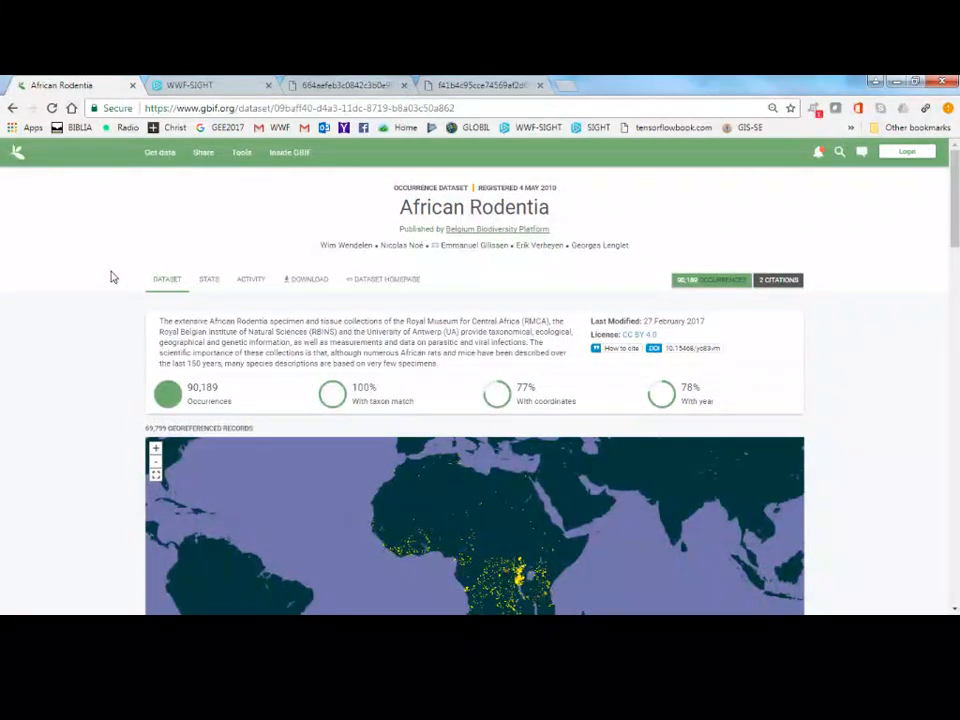
pyautogui.scroll(-4, 126, 295)
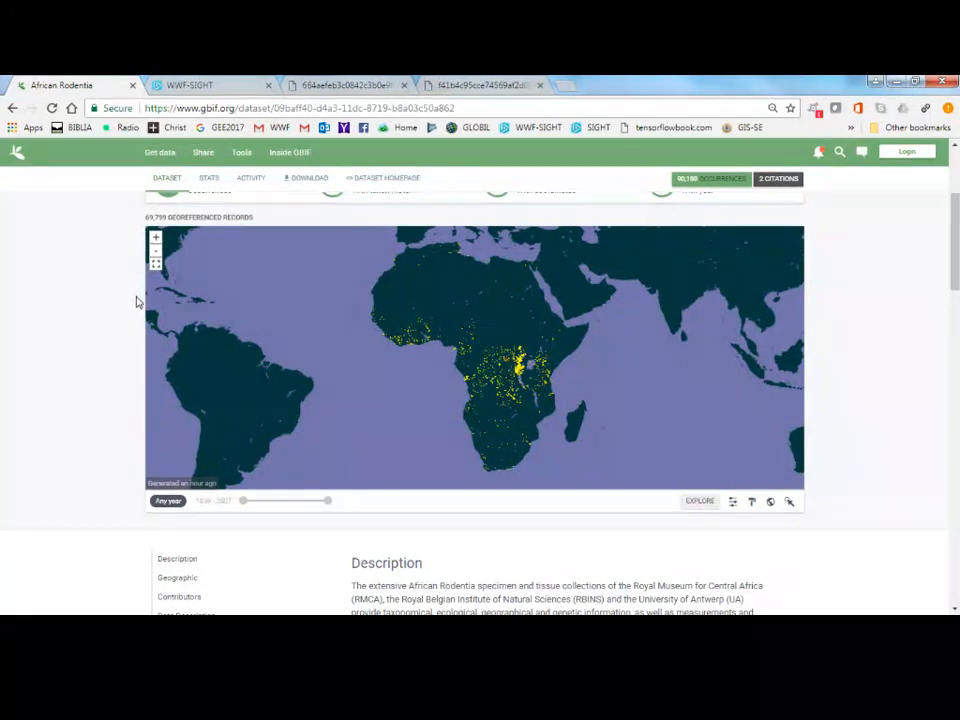
pyautogui.scroll(-7, 140, 305)
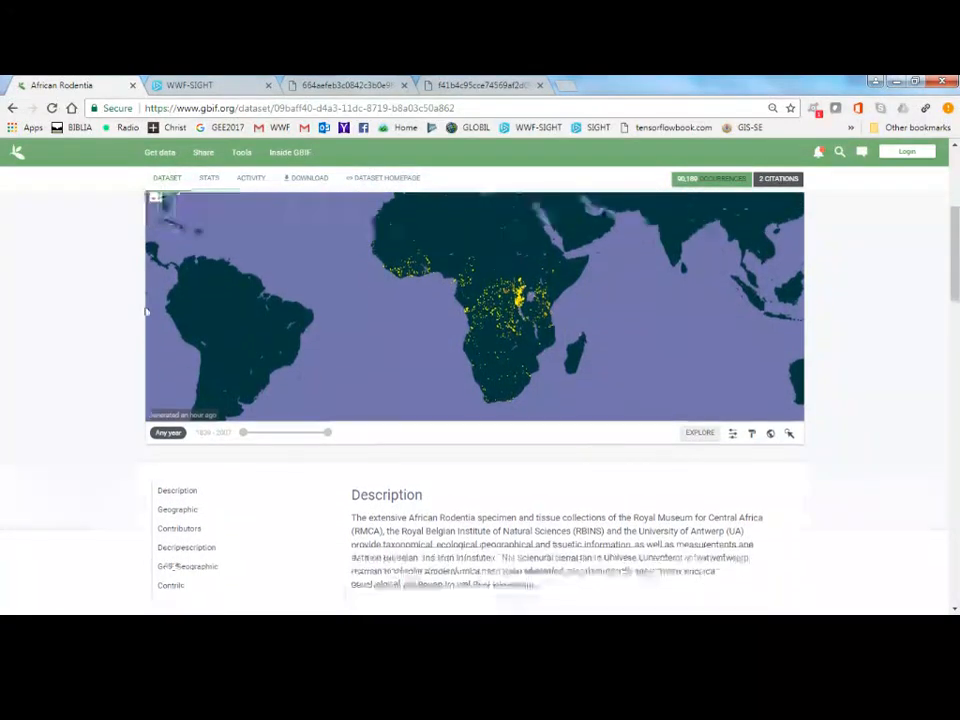
pyautogui.scroll(1, 146, 313)
pyautogui.scroll(10, 146, 313)
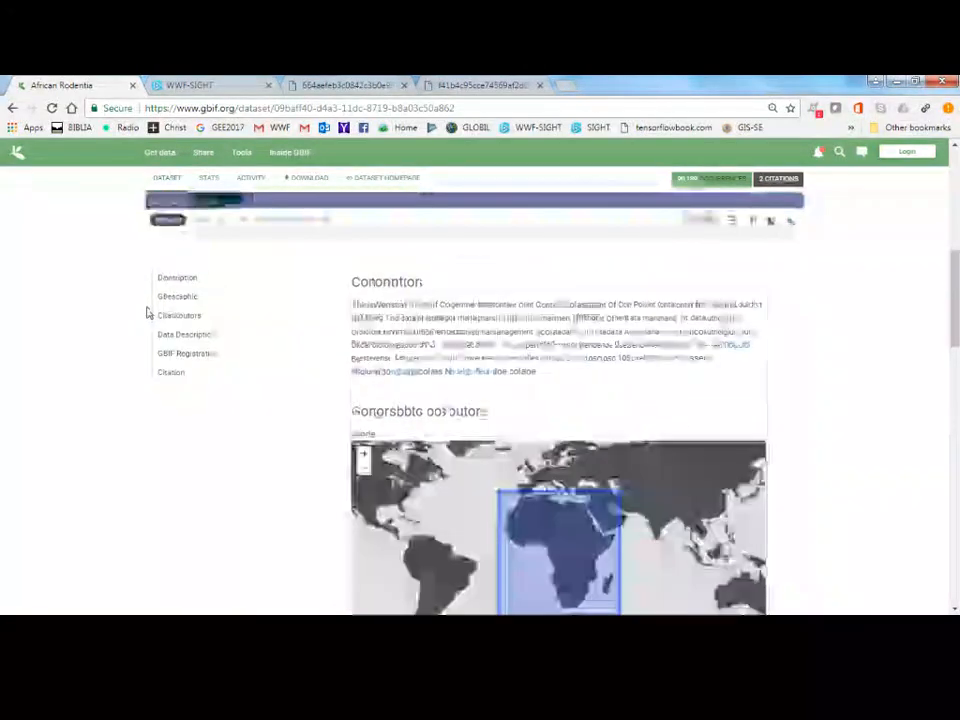